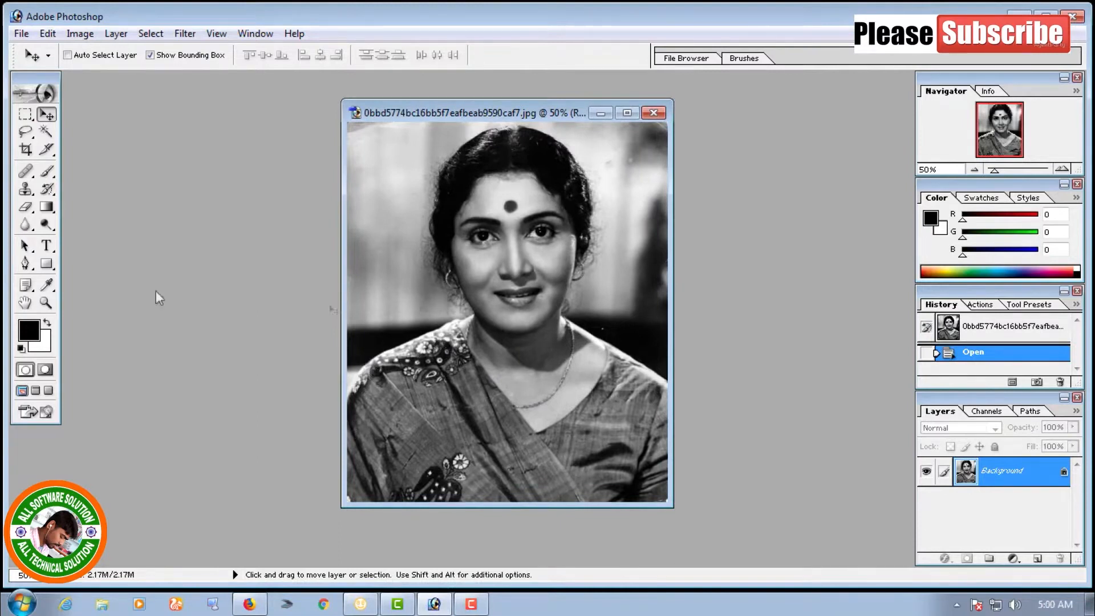
Step: Add an orange (FF6C00) solid color fill layer above the portrait and invert its mask
left_click(25, 264)
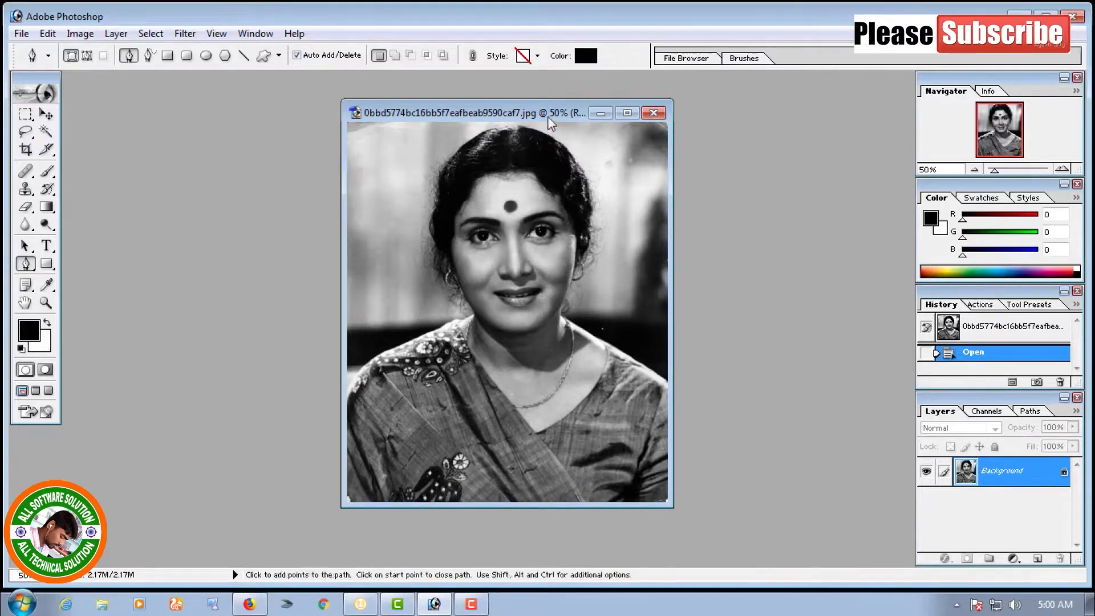
left_click_drag(556, 118, 534, 116)
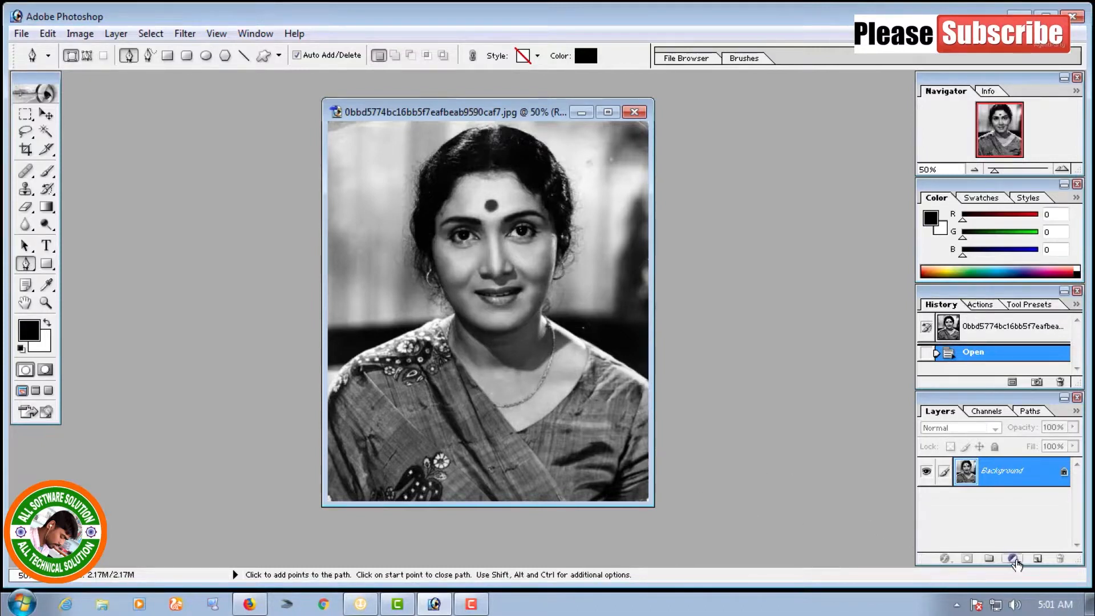
left_click(1015, 560)
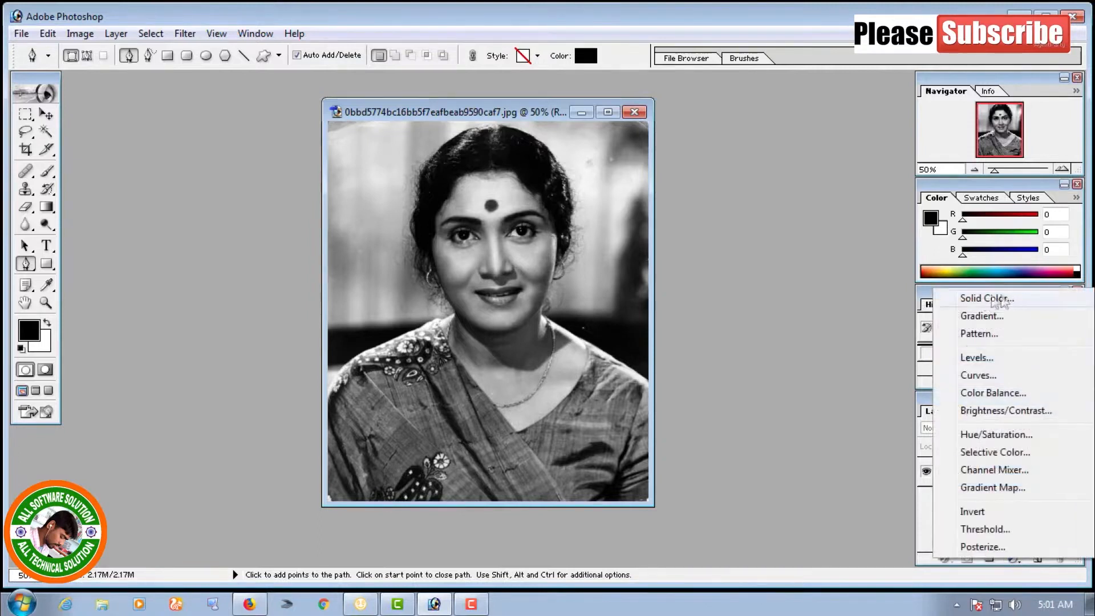
left_click(1006, 300)
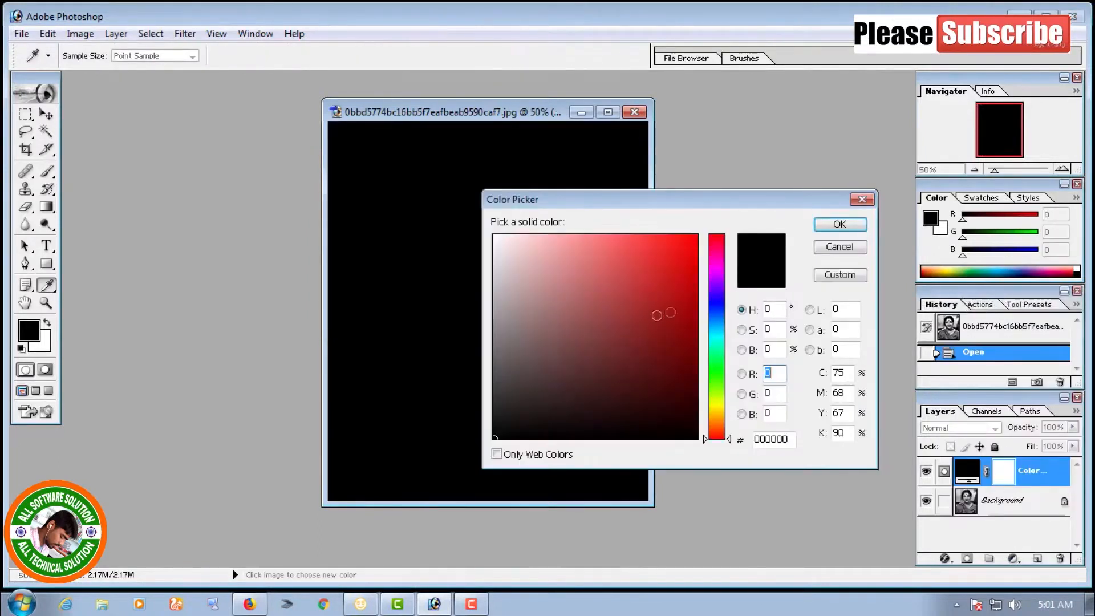
left_click_drag(689, 200, 702, 163)
mouse_move(734, 400)
left_mouse_down()
mouse_move(735, 369)
mouse_move(744, 398)
mouse_move(741, 388)
left_mouse_up()
left_click(709, 199)
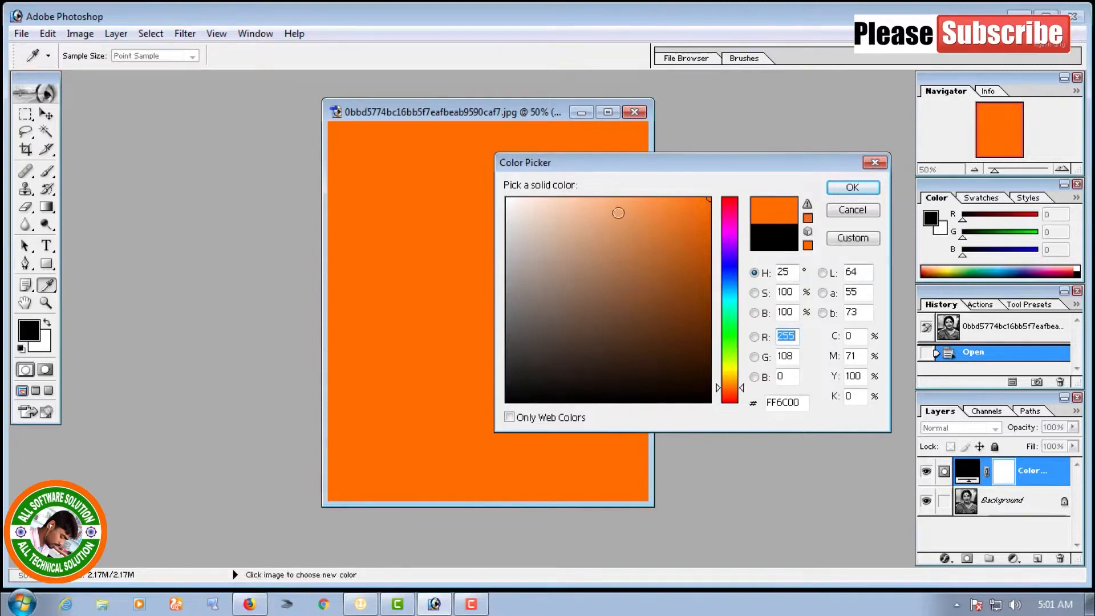
left_click(851, 188)
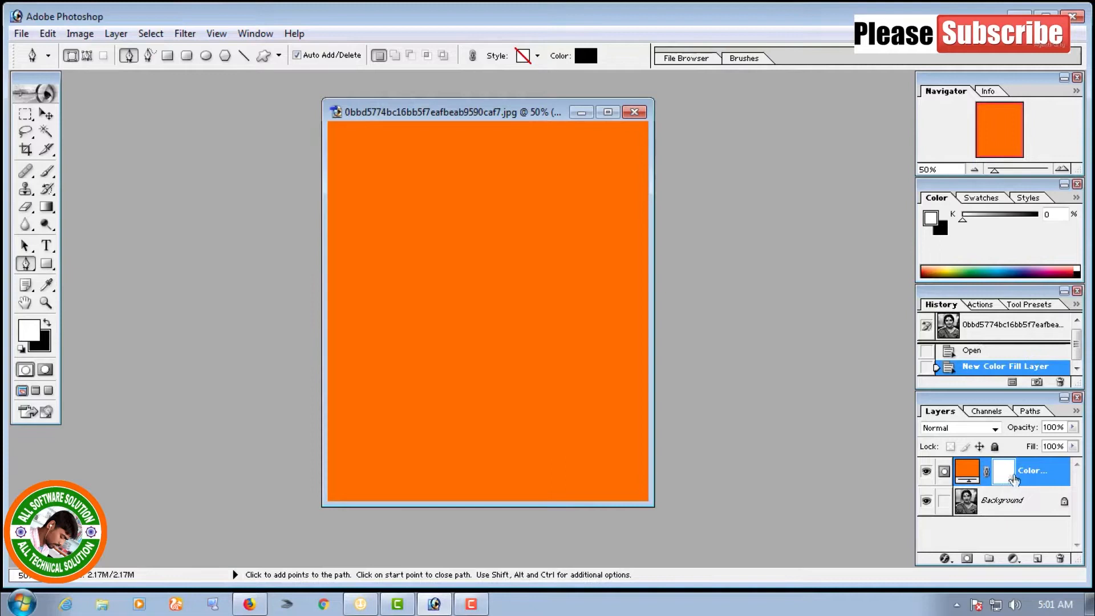
key("ctrl+i")
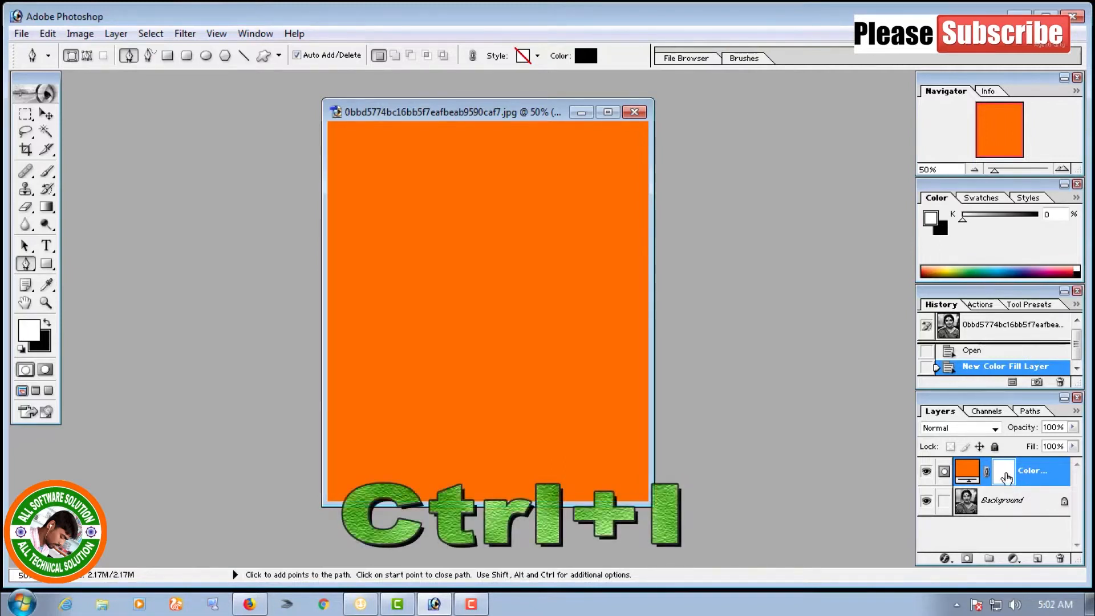
key("ctrl+i")
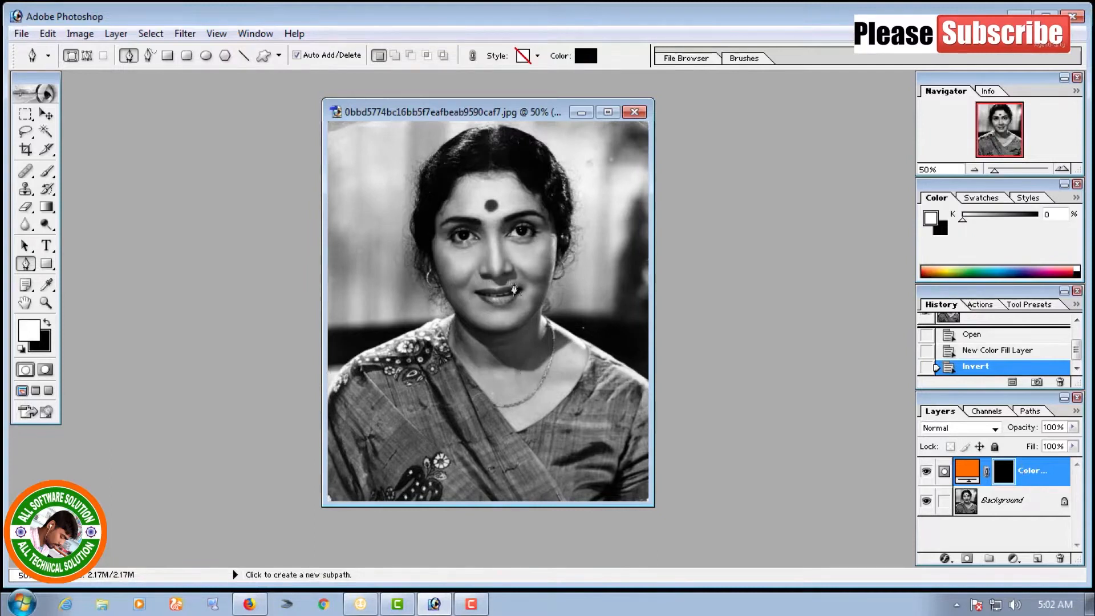
Step: Add a pure red solid color fill layer above the orange one and invert its mask
left_click(1013, 559)
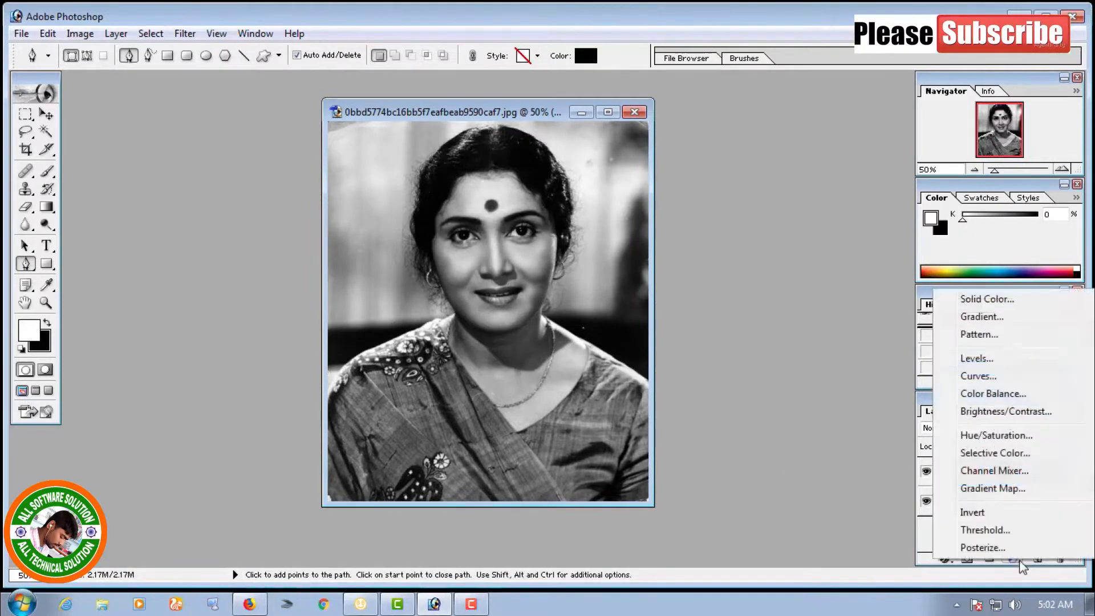
left_click(996, 301)
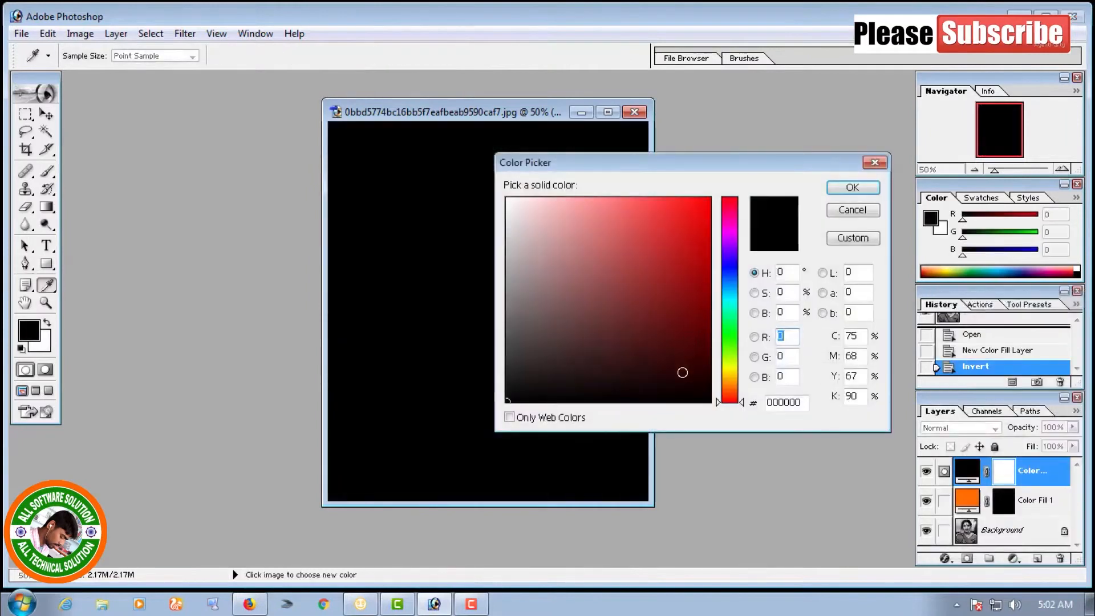
left_click_drag(690, 384, 713, 194)
left_click(840, 194)
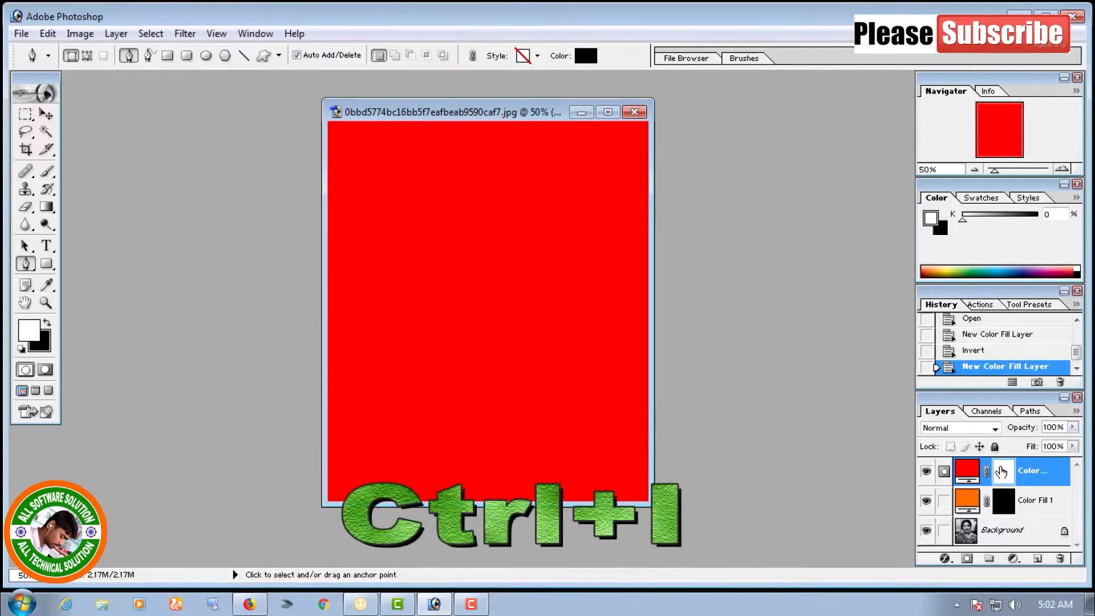
key("ctrl+i")
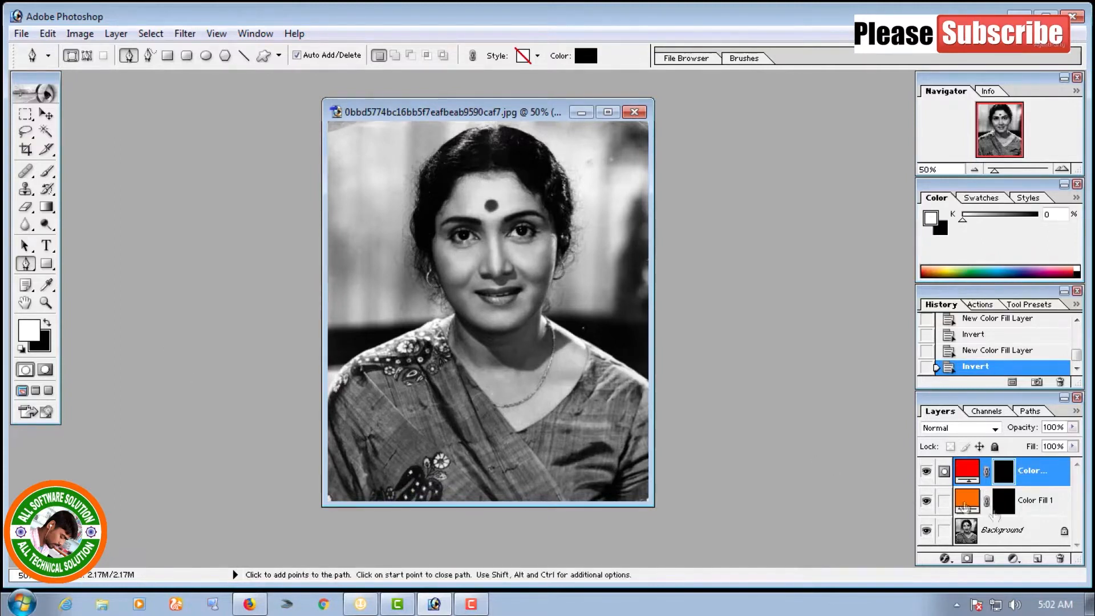
Step: Add a bright green solid color fill layer above the red one and invert its mask
left_click(1013, 559)
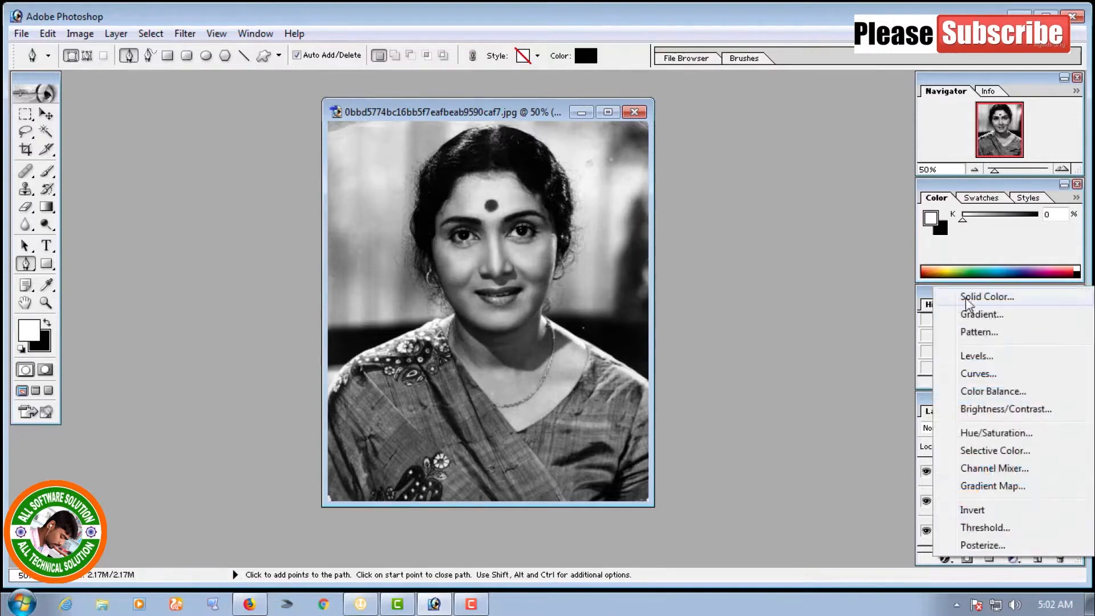
left_click(987, 296)
left_click_drag(669, 349, 674, 301)
left_click_drag(737, 350, 748, 334)
left_click_drag(692, 289, 710, 221)
left_click(696, 234)
left_click(852, 187)
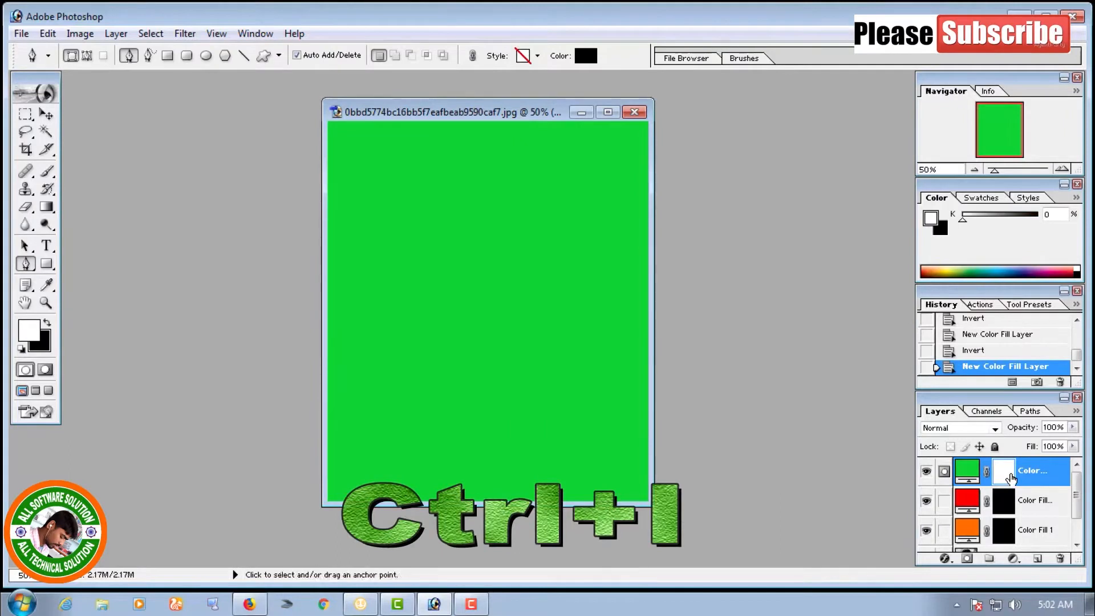
key("ctrl+i")
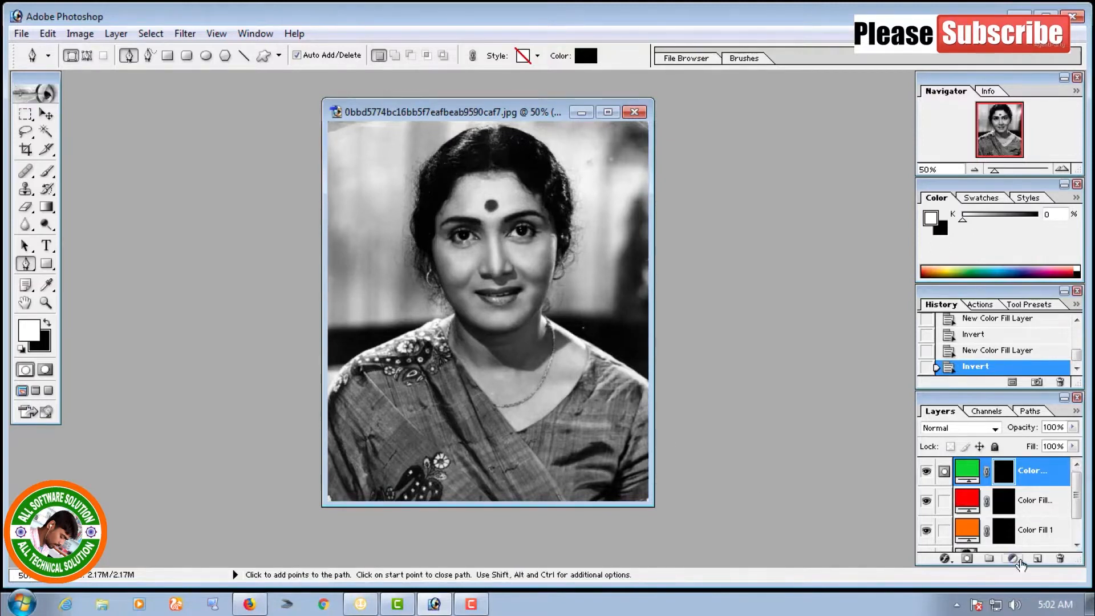
Step: Add a magenta solid color fill layer above the green one and invert its mask
left_click(1020, 561)
left_click(977, 297)
mouse_move(658, 331)
left_mouse_down()
mouse_move(631, 265)
mouse_move(645, 210)
left_mouse_up()
left_click(733, 297)
left_click_drag(732, 298, 730, 228)
left_click(710, 198)
left_click(842, 187)
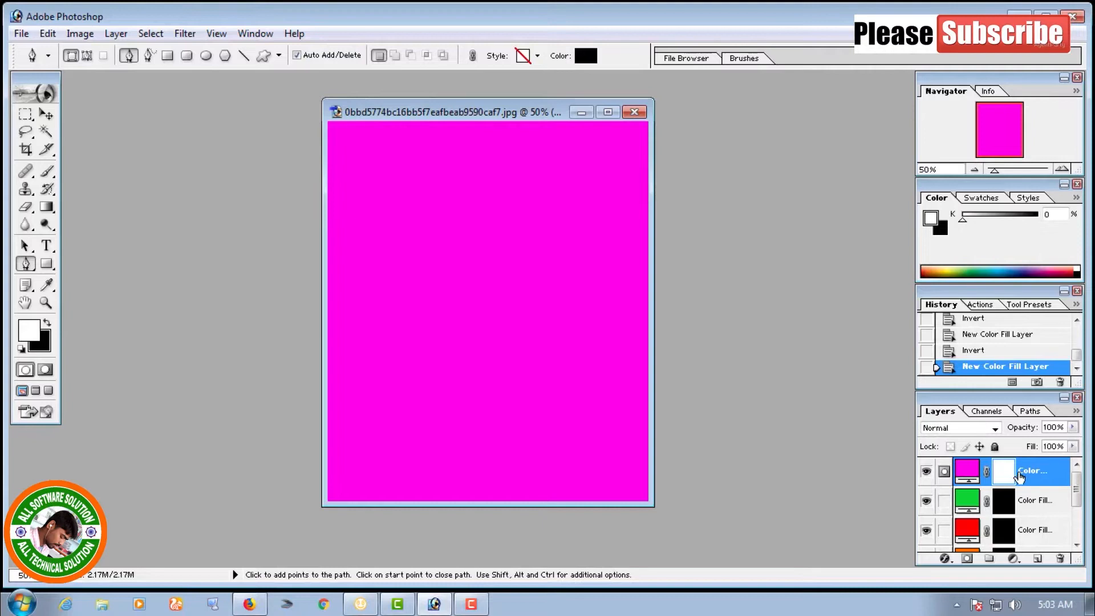
key("ctrl+i")
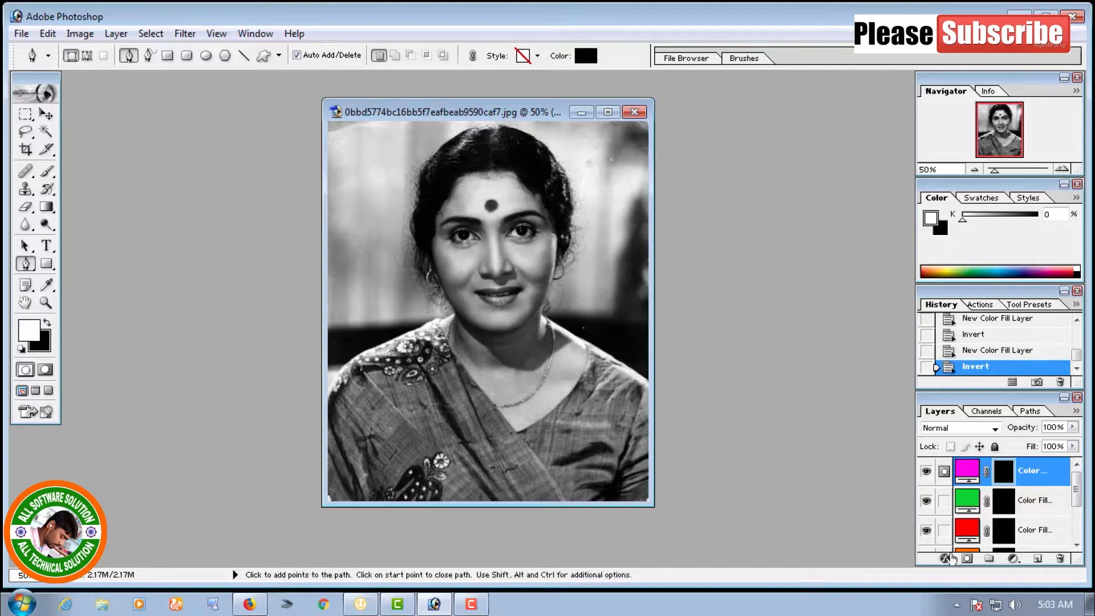
Step: Add a yellow (FCD500) solid color fill layer above the magenta one and invert its mask
left_click(1016, 560)
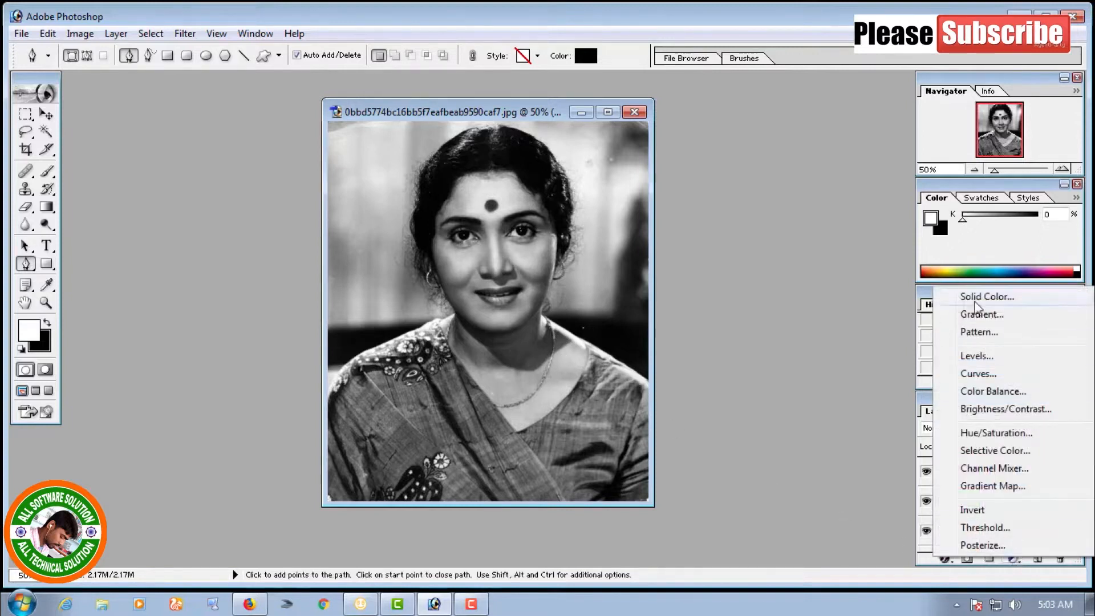
left_click(993, 301)
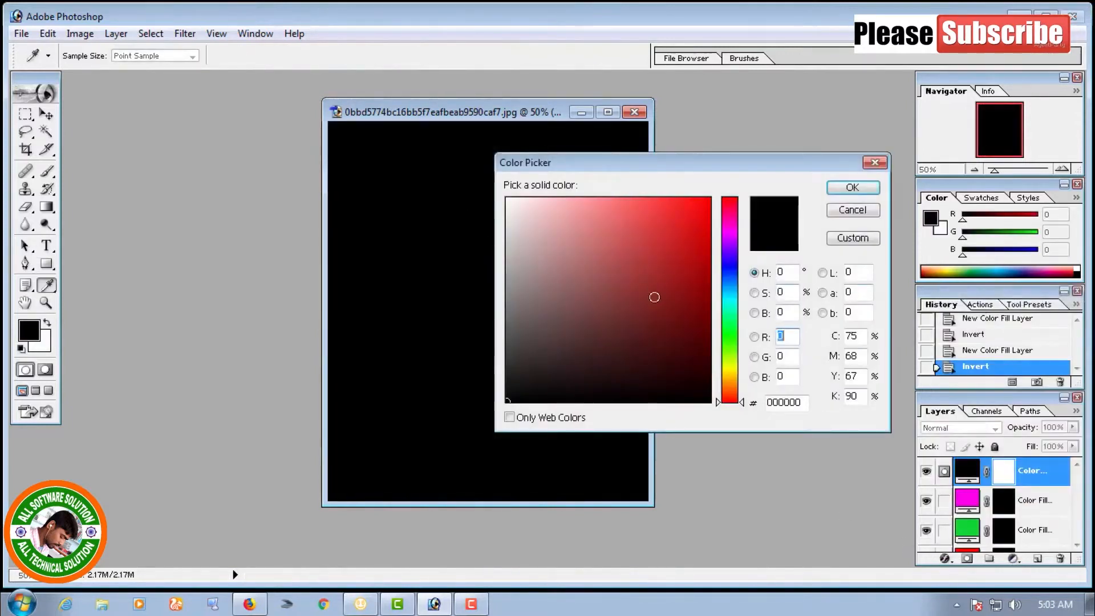
left_click_drag(727, 400, 728, 373)
left_click_drag(689, 294, 713, 199)
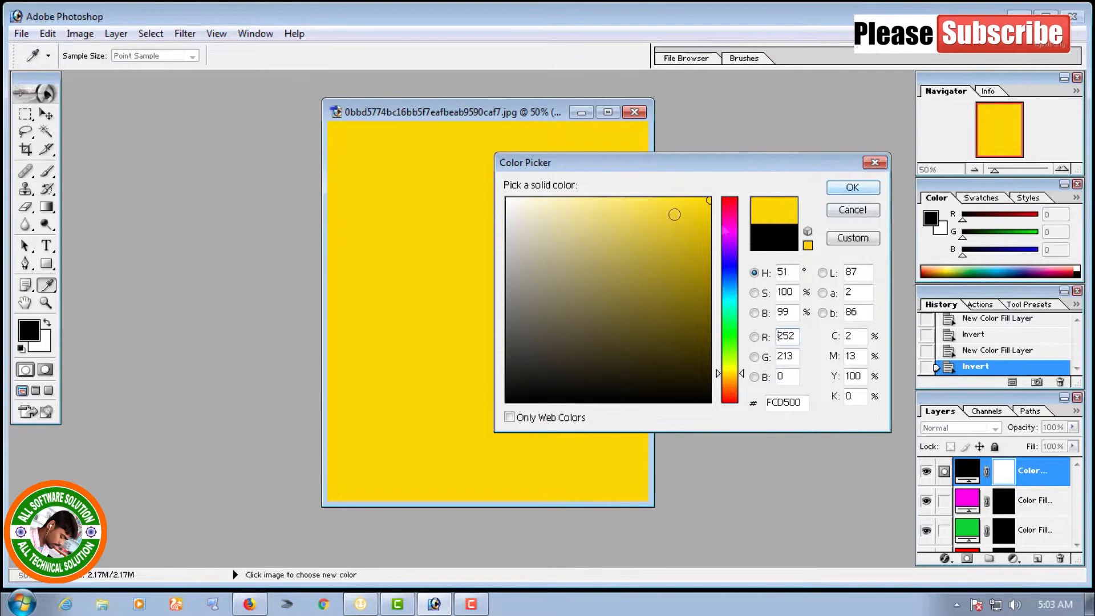
left_click(854, 189)
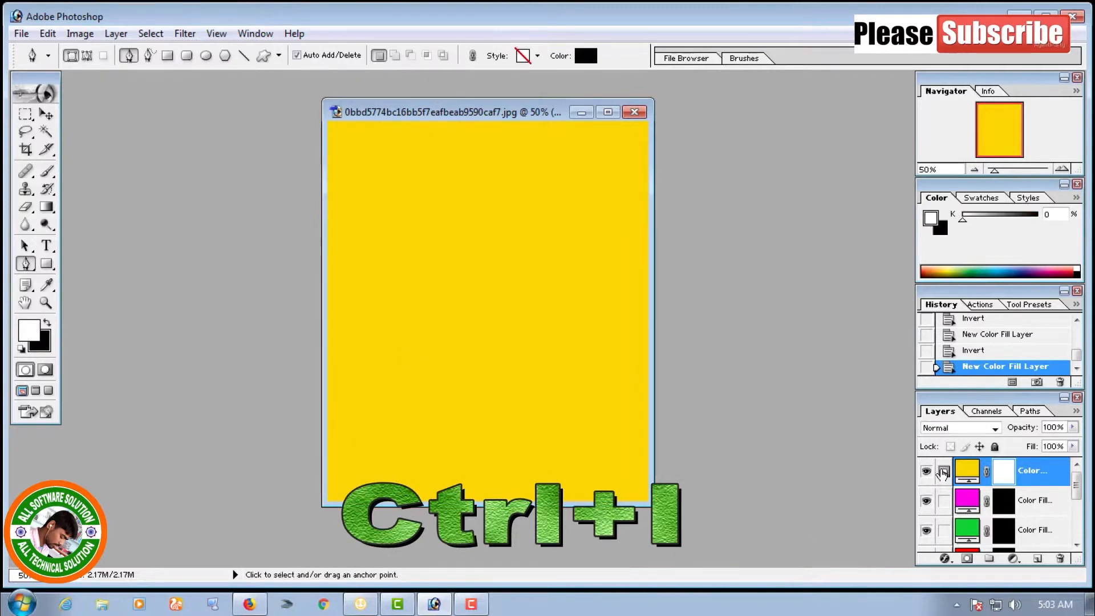
key("ctrl+i")
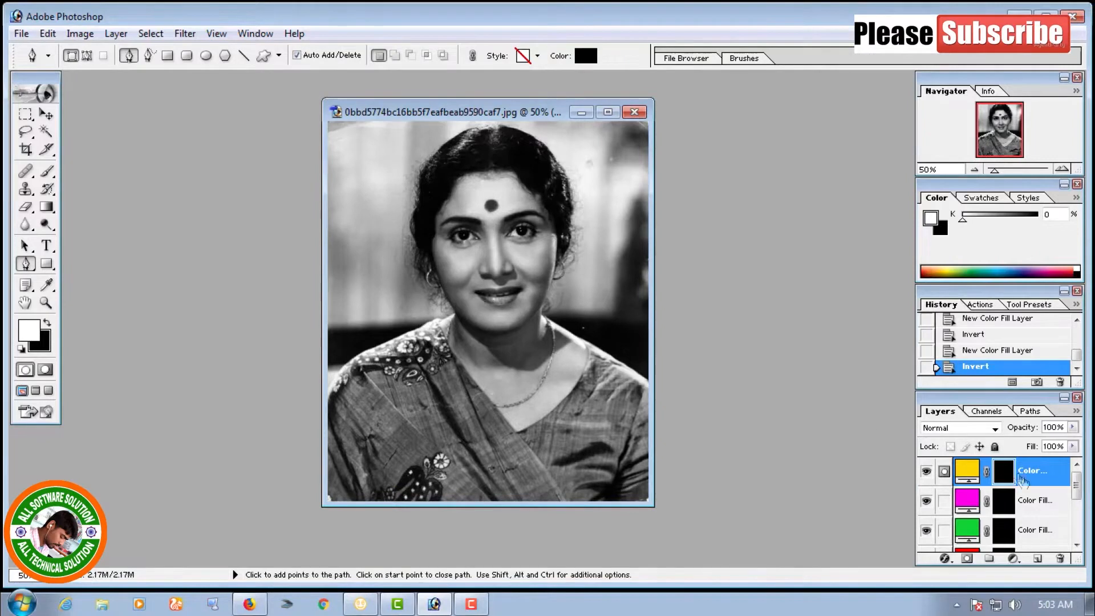
Step: Set the blending mode of the orange fill layer to Color
scroll(1076, 542, "down", 3)
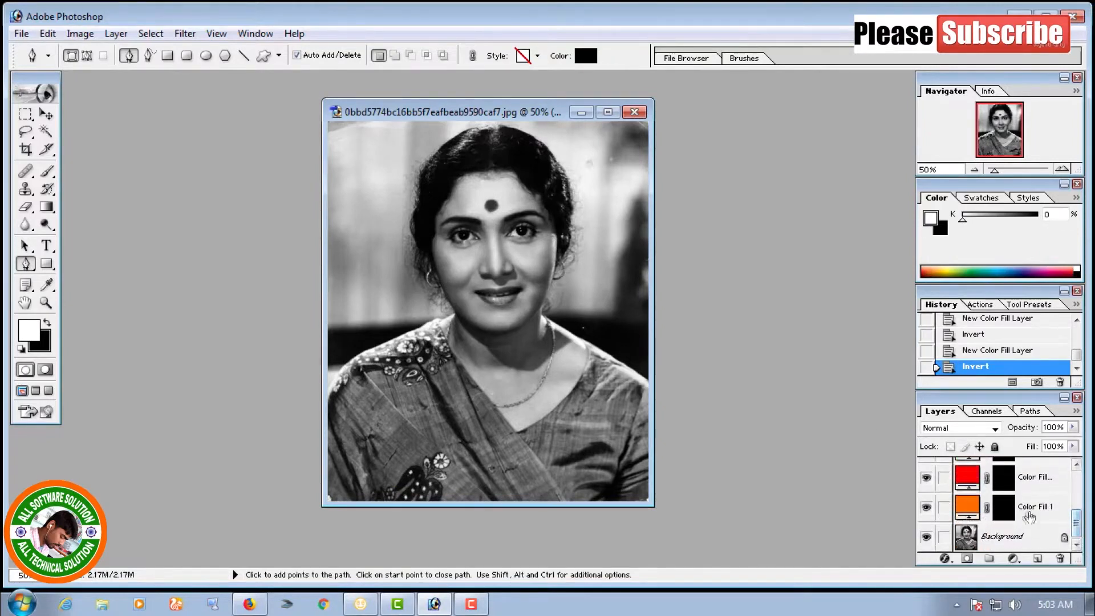
left_click(1021, 515)
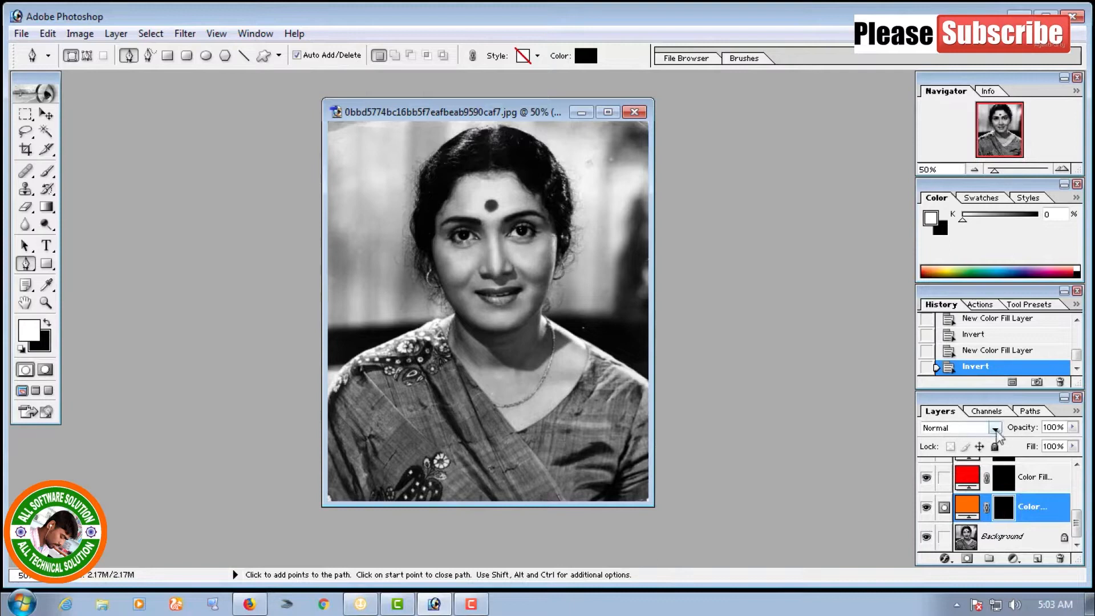
left_click(996, 432)
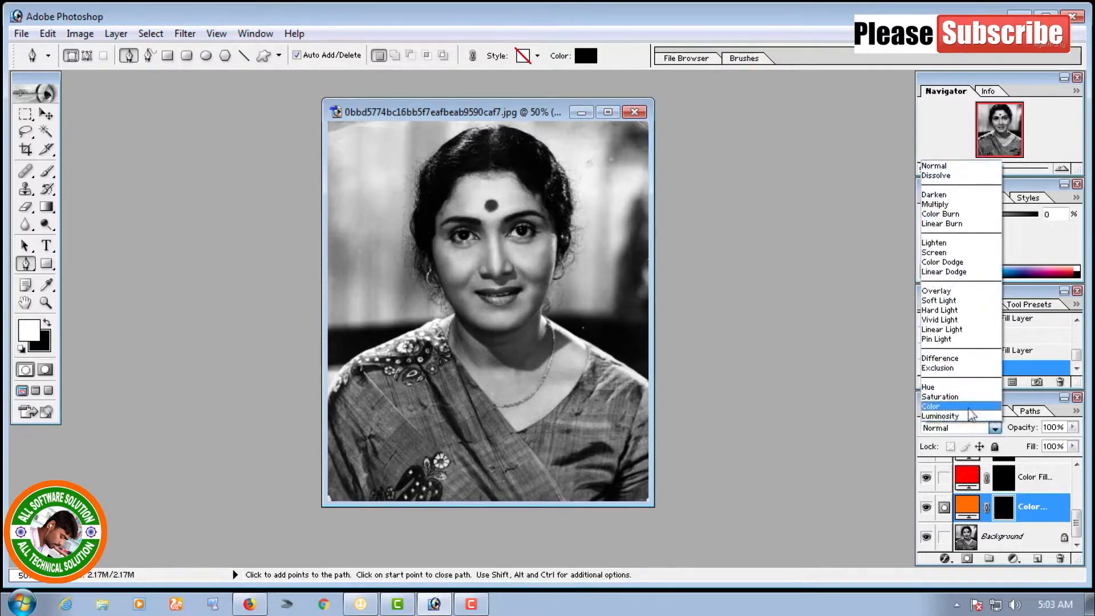
left_click(972, 409)
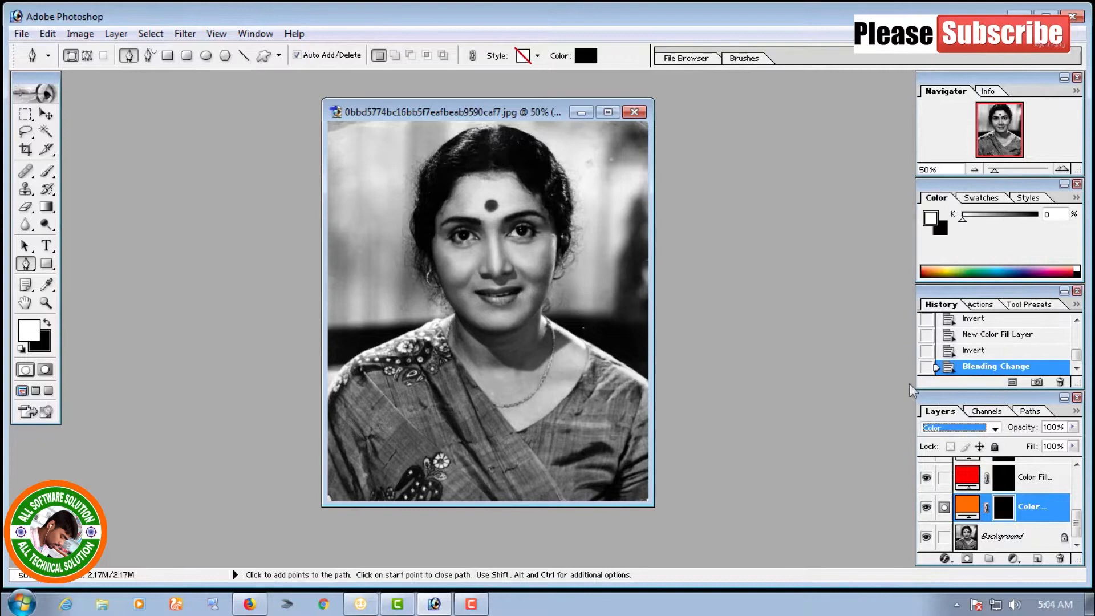
Step: Set up the Brush tool with a white foreground color, 50% opacity and 50% flow
left_click(48, 172)
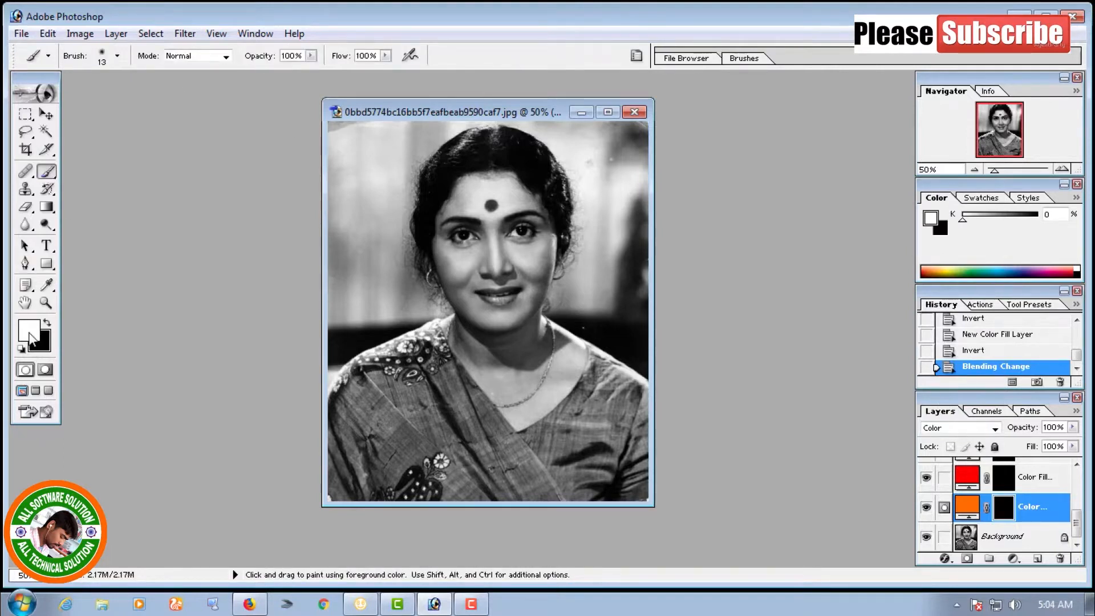
left_click(30, 332)
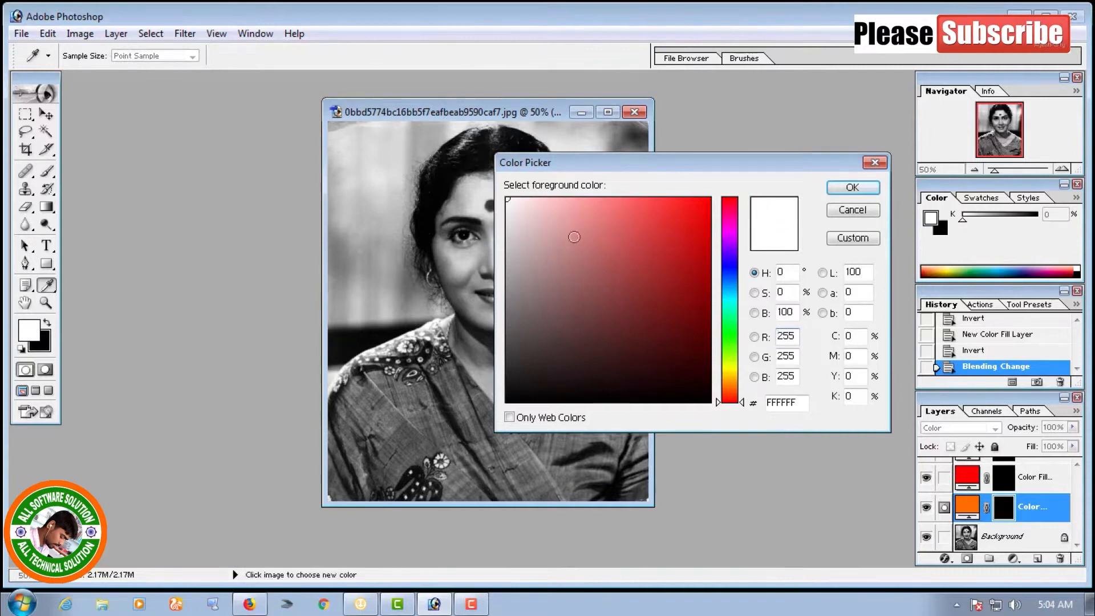
left_click(850, 188)
left_click(311, 56)
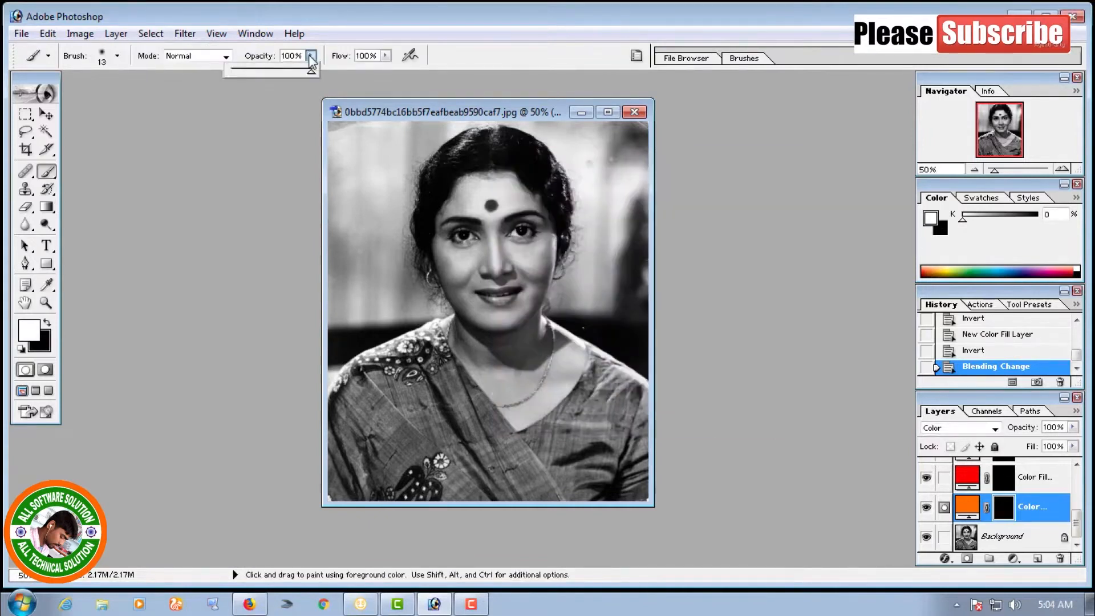
left_click_drag(310, 77, 283, 79)
left_click(386, 57)
left_click_drag(382, 72, 345, 72)
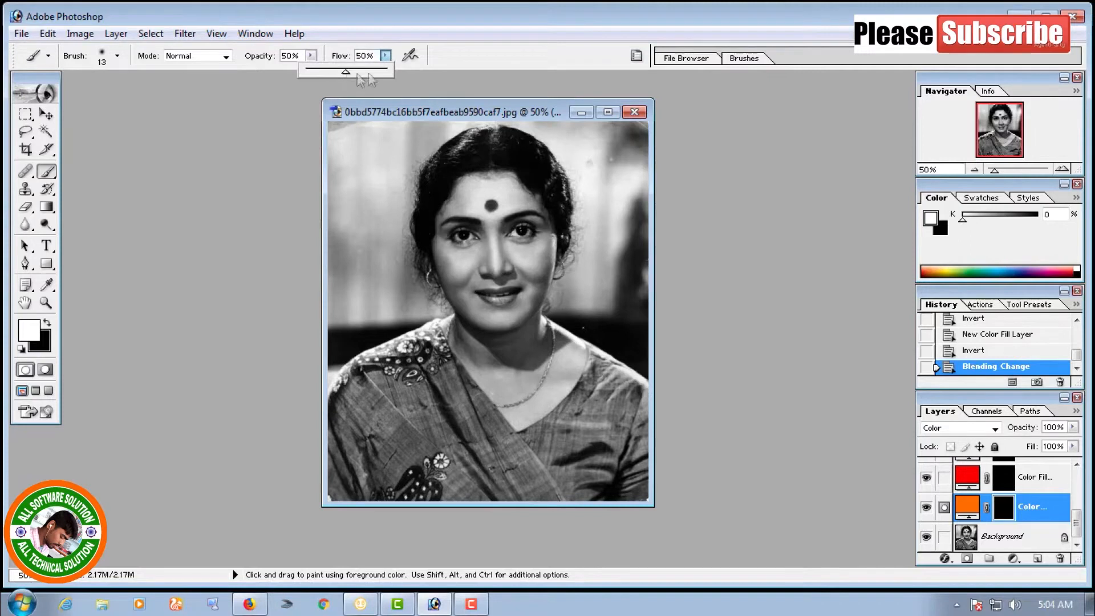
Step: Paint the orange fill layer's mask in white over the upper forehead along the hairline, enlarging the brush to 50 px
left_click(608, 112)
left_click(1062, 169)
left_click(1061, 169)
left_click(1062, 169)
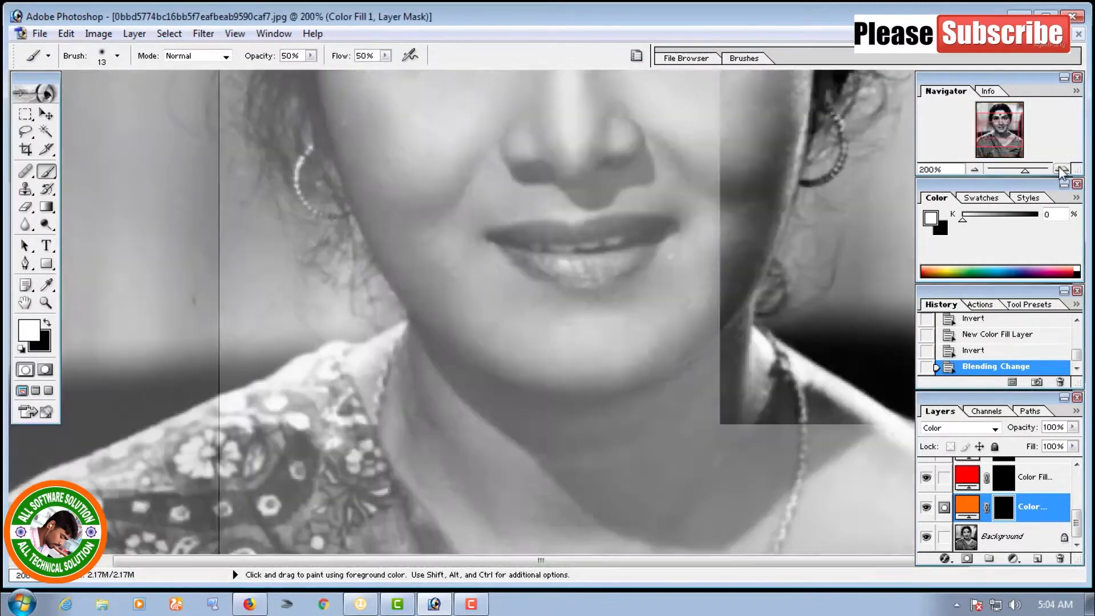
left_click(1062, 169)
scroll(638, 280, "up", 2)
scroll(638, 281, "up", 10)
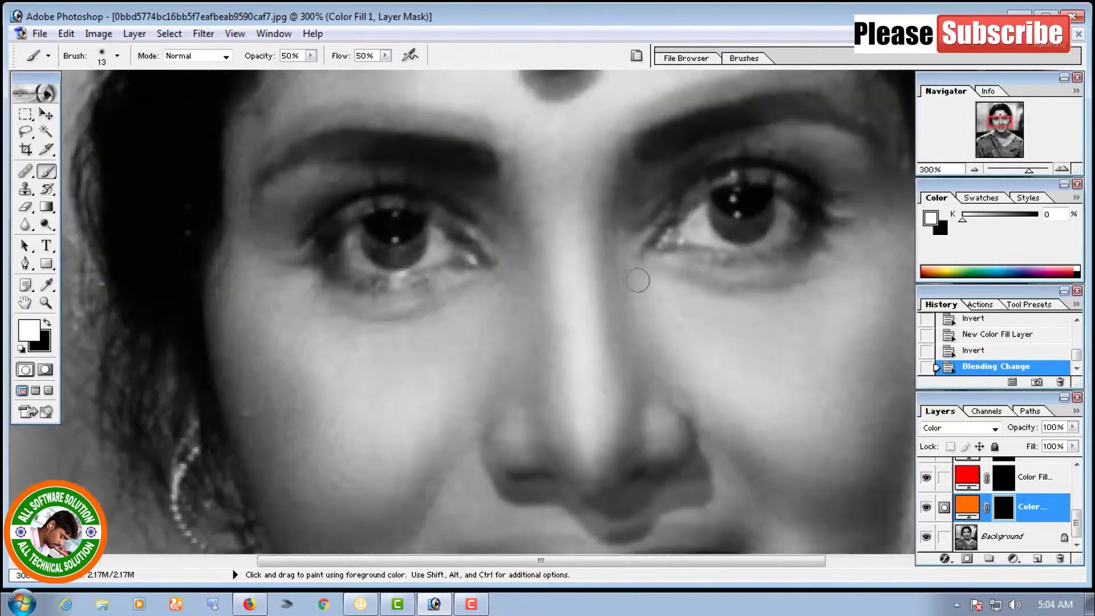
scroll(638, 280, "up", 5)
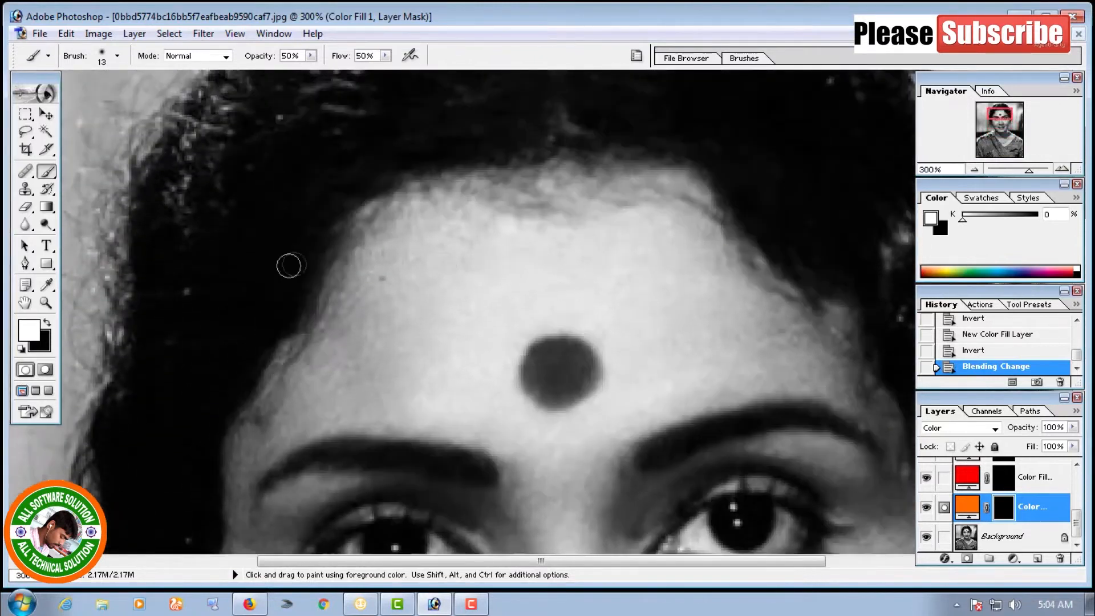
mouse_move(326, 330)
left_mouse_down()
mouse_move(388, 241)
mouse_move(621, 198)
mouse_move(813, 362)
left_mouse_up()
key("bracketright")
key("bracketright")
key("bracketright")
mouse_move(358, 354)
left_mouse_down()
mouse_move(423, 258)
mouse_move(395, 349)
mouse_move(643, 289)
mouse_move(426, 269)
mouse_move(558, 251)
left_mouse_up()
Step: Raise the Brush tool's opacity to 69%
left_click(311, 56)
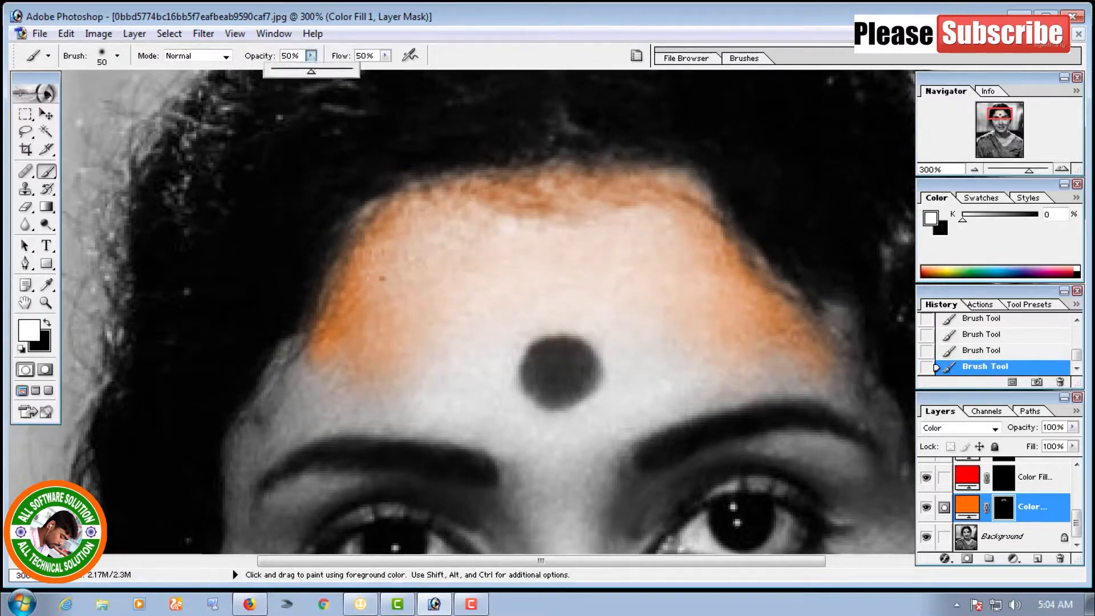
left_click_drag(313, 70, 319, 73)
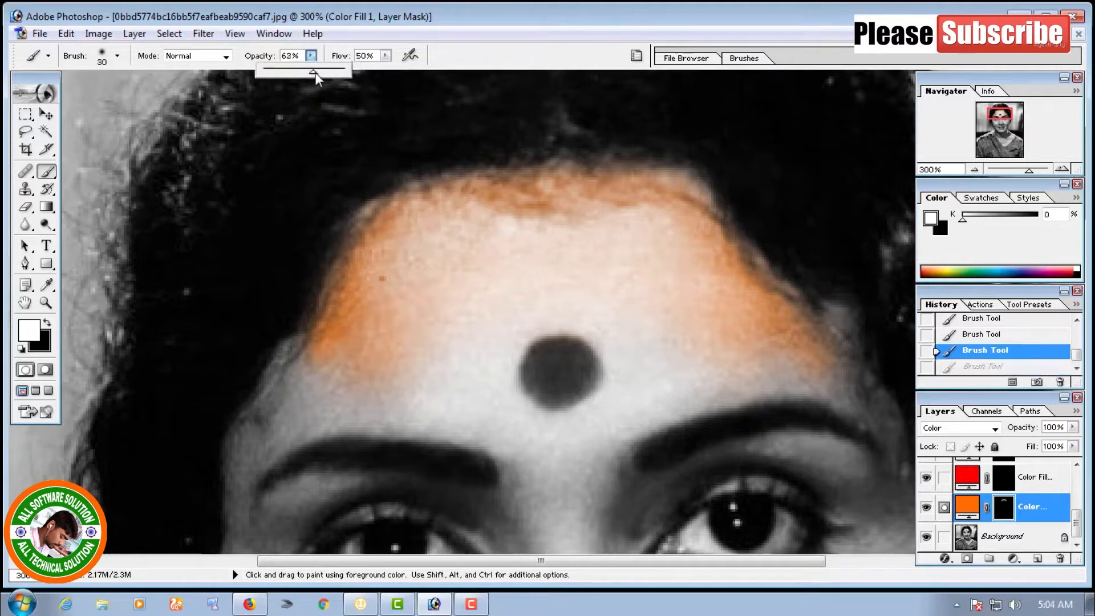
left_click_drag(320, 73, 318, 73)
Step: Paint the orange fill layer's mask over the forehead and temple above the eyebrow on the picture's left side
scroll(343, 362, "down", 3)
left_click(265, 319)
mouse_move(255, 305)
left_mouse_down()
mouse_move(271, 226)
mouse_move(253, 263)
mouse_move(336, 191)
mouse_move(334, 219)
left_mouse_up()
key("]")
scroll(481, 135, "up", 1)
mouse_move(406, 228)
left_mouse_down()
mouse_move(441, 230)
mouse_move(518, 296)
left_mouse_up()
key("[")
key("[")
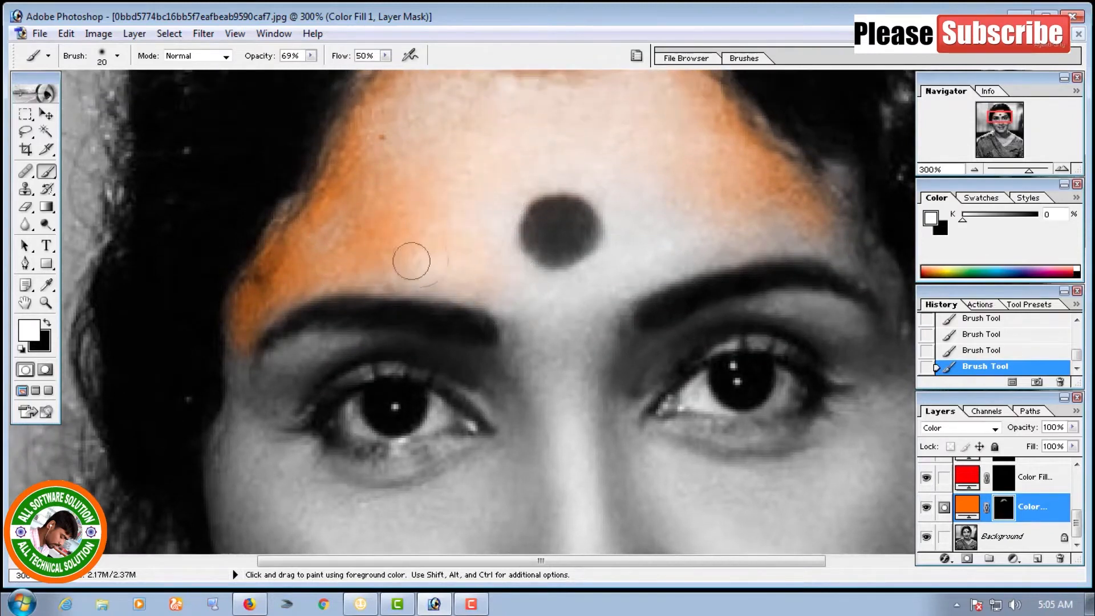
Step: Paint the orange layer's mask between the eyebrows, down the nose bridge and across the cheek below the left-hand eye
key("]")
mouse_move(533, 294)
left_mouse_down()
mouse_move(554, 318)
mouse_move(570, 394)
mouse_move(523, 360)
mouse_move(547, 396)
mouse_move(585, 345)
mouse_move(599, 386)
left_mouse_up()
scroll(590, 384, "down", 3)
key("]")
left_click_drag(569, 308, 584, 480)
key("]")
mouse_move(517, 411)
left_mouse_down()
mouse_move(502, 363)
mouse_move(374, 427)
mouse_move(268, 364)
mouse_move(273, 440)
left_mouse_up()
Step: Paint the orange layer's mask around the left-hand eye, covering the outer corner and upper eyelid with a smaller brush of up to 30 px
scroll(260, 416, "up", 2)
key("[")
key("[")
left_click_drag(255, 394, 303, 309)
key("[")
mouse_move(319, 305)
left_mouse_down()
mouse_move(398, 309)
mouse_move(494, 339)
mouse_move(486, 368)
mouse_move(454, 335)
mouse_move(403, 325)
mouse_move(334, 340)
mouse_move(303, 375)
left_mouse_up()
key("[")
key("]")
mouse_move(280, 303)
left_mouse_down()
mouse_move(376, 293)
mouse_move(493, 314)
left_mouse_up()
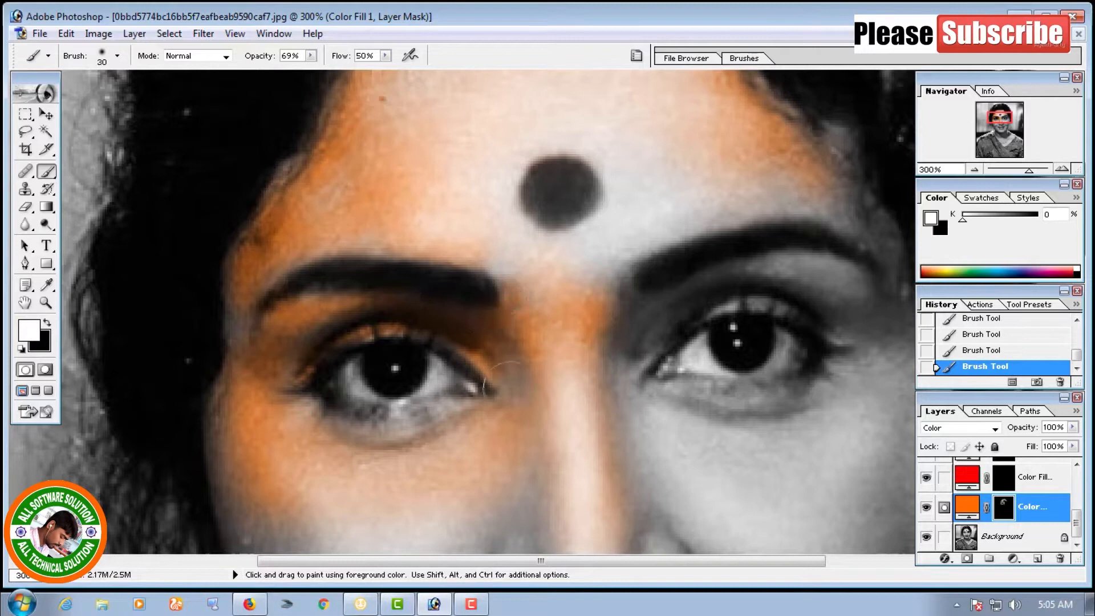
Step: Paint the orange layer's mask along the skin directly under both eyes with a brush of about 40 px
key("]")
mouse_move(319, 419)
left_mouse_down()
mouse_move(344, 441)
mouse_move(447, 435)
left_mouse_up()
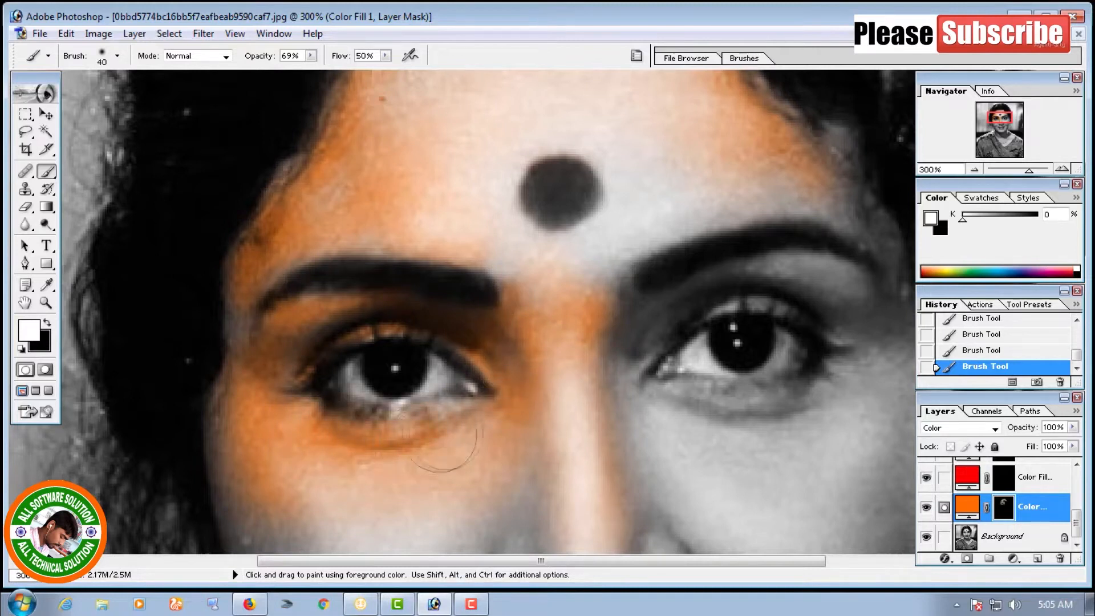
key("[")
mouse_move(642, 423)
left_mouse_down()
mouse_move(772, 445)
mouse_move(827, 424)
left_mouse_up()
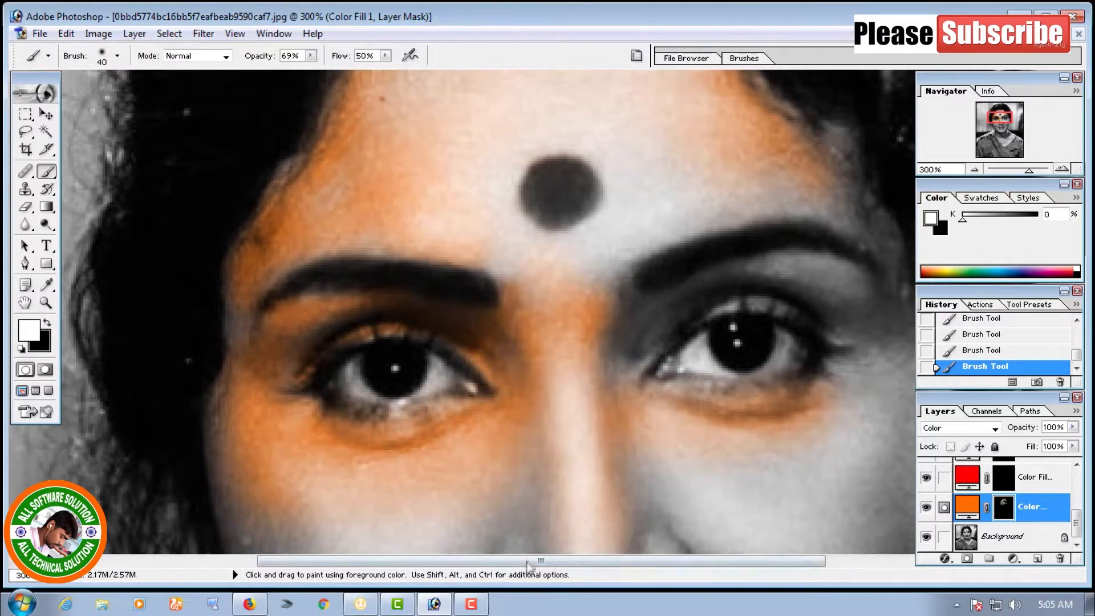
Step: Paint the orange layer's mask over the eyelid and outer corner of the right-hand eye with a 30 px brush
left_click_drag(527, 562, 674, 561)
left_click_drag(458, 440, 587, 365)
key("]")
key("]")
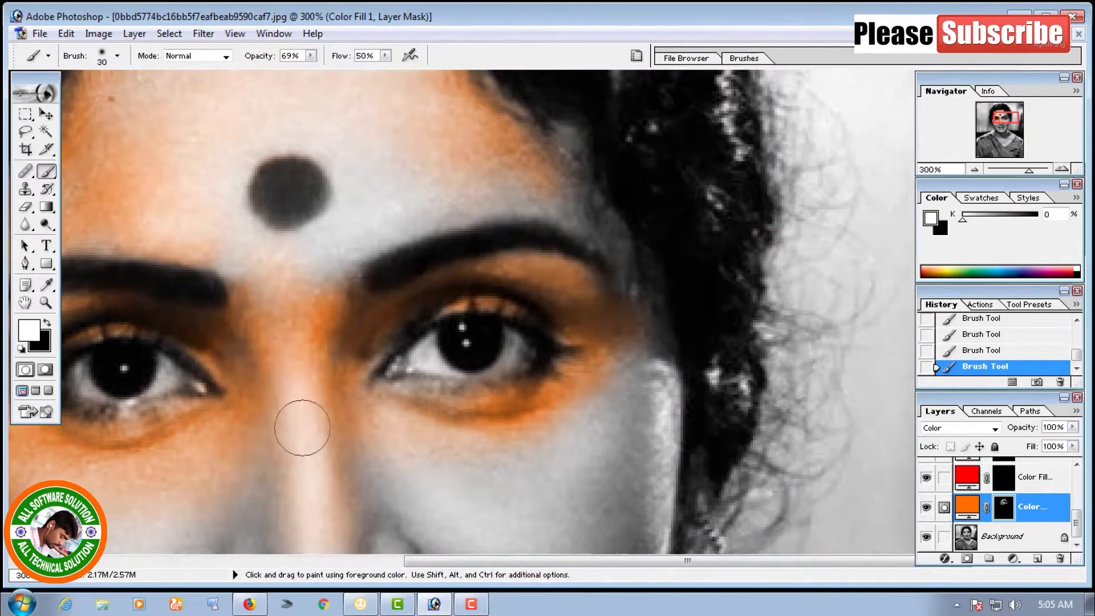
Step: Paint the orange layer's mask over the lower nose, right-hand cheek and skin beside and below the mouth, enlarging the brush to 60 px
scroll(293, 420, "down", 3)
scroll(465, 392, "down", 5)
scroll(434, 342, "down", 2)
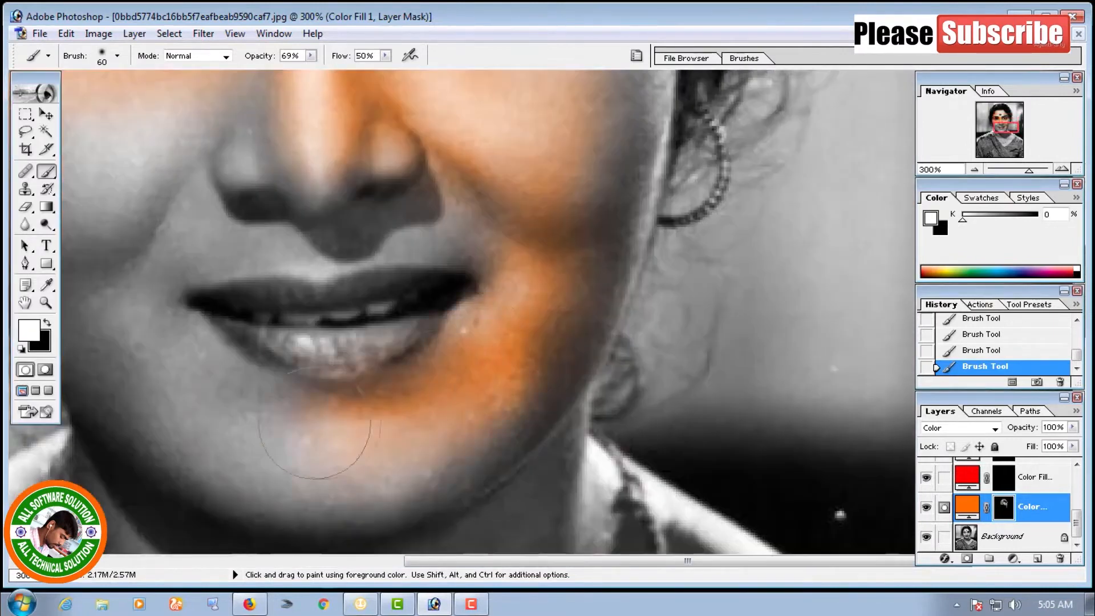
key("]")
scroll(425, 307, "down", 3)
left_click_drag(536, 288, 565, 326)
Step: Paint the orange layer's mask down over the jaw, neck and upper chest
scroll(563, 223, "down", 3)
left_click_drag(562, 223, 542, 423)
scroll(513, 316, "down", 3)
left_click_drag(513, 315, 462, 479)
scroll(443, 388, "down", 3)
left_click_drag(443, 389, 285, 365)
Step: Paint the orange layer's mask up the left-hand side of the face, over the jaw and cheek
scroll(234, 378, "up", 3)
scroll(231, 368, "left", 5)
left_click_drag(489, 342, 450, 296)
scroll(431, 285, "up", 3)
left_click_drag(388, 246, 805, 320)
Step: Paint the orange layer's mask over the neckline skin around the necklace and up to the right-hand shoulder with a 40 px brush
scroll(764, 354, "down", 3)
scroll(723, 391, "down", 4)
scroll(651, 553, "right", 6)
key("bracketleft")
key("bracketleft")
key("bracketleft")
mouse_move(232, 395)
left_mouse_down()
mouse_move(249, 428)
mouse_move(396, 436)
left_mouse_up()
scroll(560, 195, "up", 5)
scroll(651, 171, "up", 4)
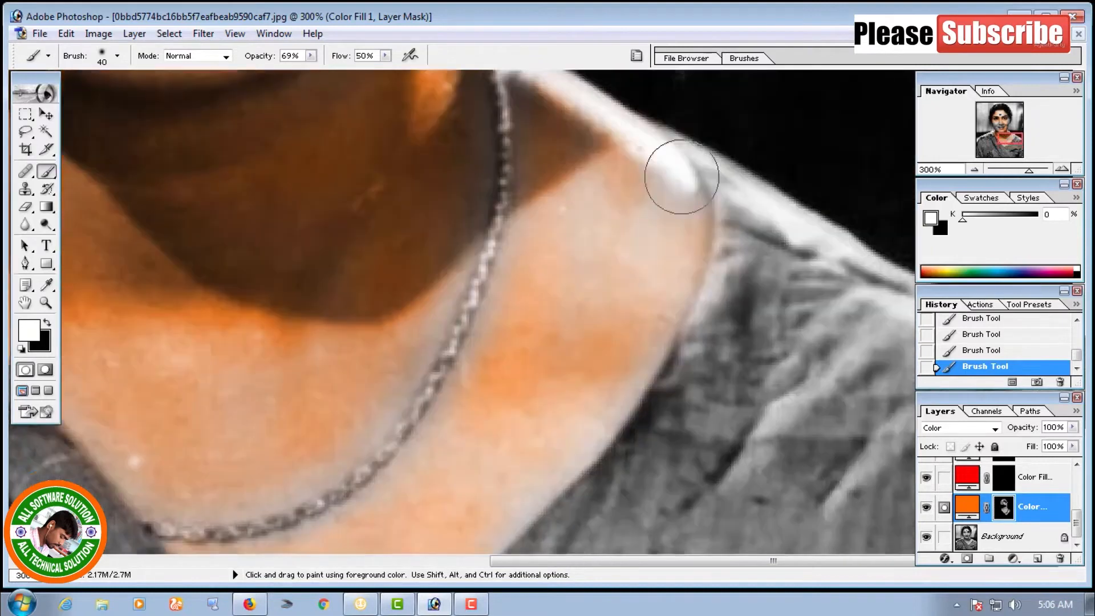
scroll(445, 319, "down", 8)
key("bracketright")
scroll(430, 367, "down", 3)
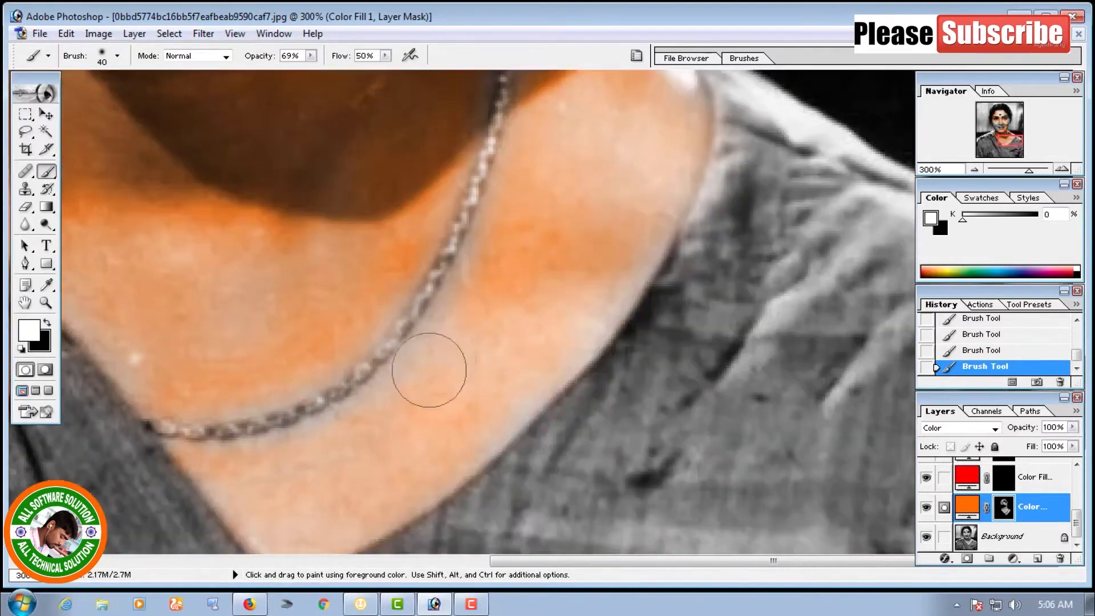
Step: Fill the remaining gray skin on the left-hand cheek and beside the nose on the orange layer's mask with a 60 px brush
left_click(975, 170)
left_click(974, 170)
key("bracketright")
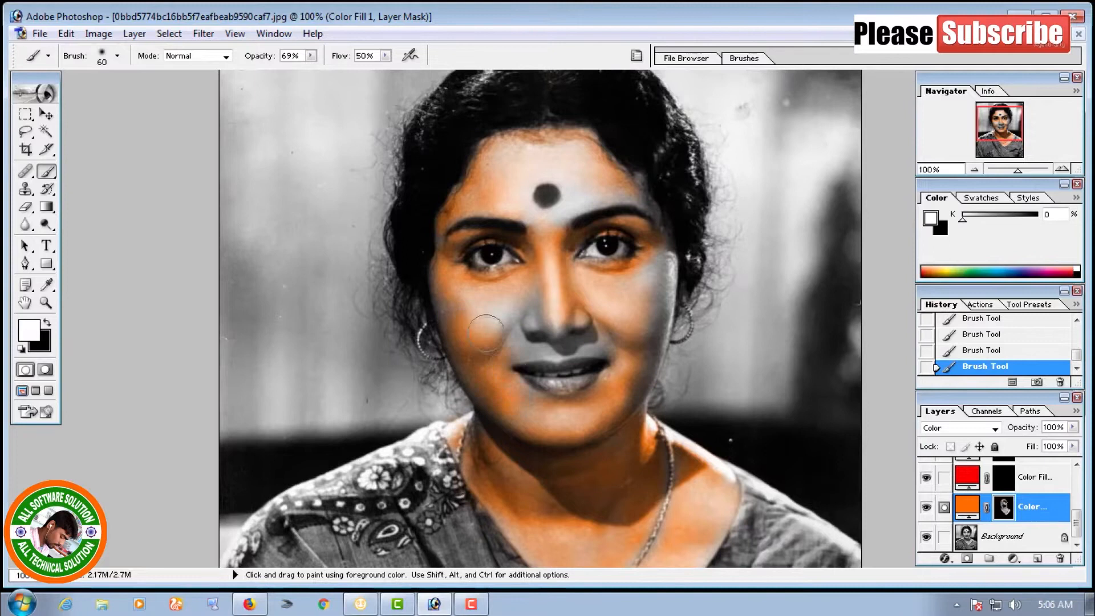
key("bracketleft")
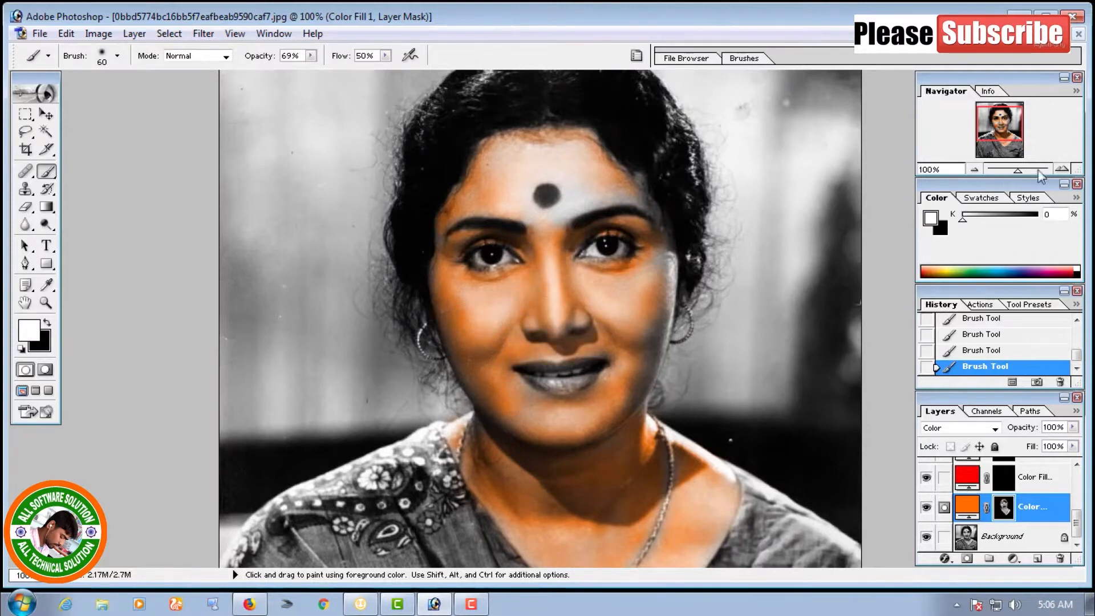
Step: Touch up the orange layer's mask around the mouth and chin with a 40 px brush
left_click(1061, 170)
key("bracketleft")
key("bracketright")
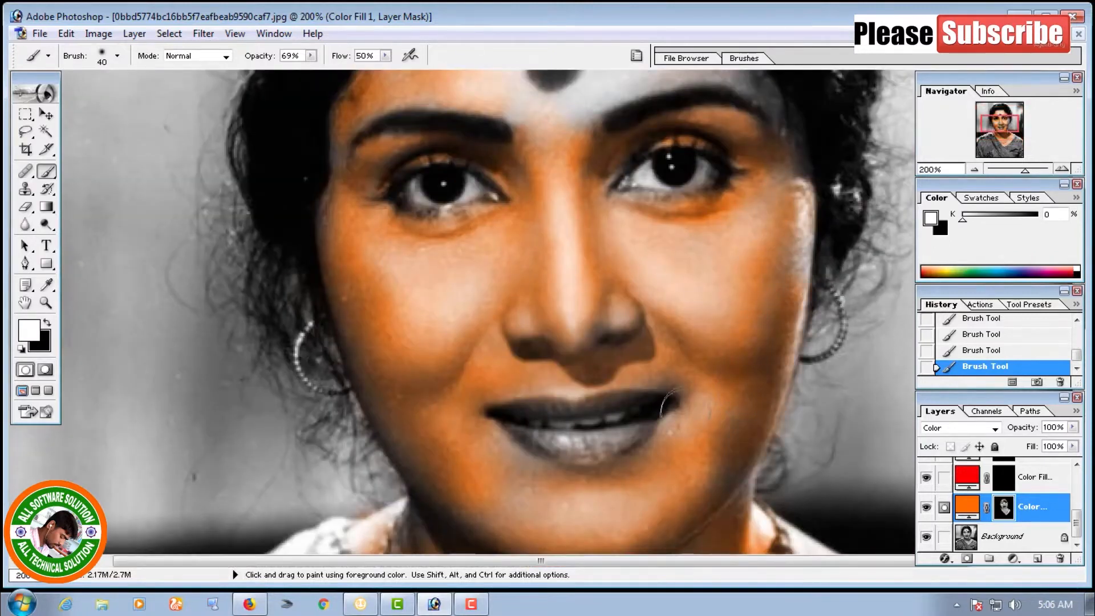
left_click_drag(517, 512, 557, 515)
Step: Paint the bright outer edge of the right-hand cheek on the orange layer's mask with a 10 px brush
scroll(506, 430, "down", 3)
scroll(631, 336, "up", 6)
key("bracketleft")
key("bracketleft")
key("bracketleft")
scroll(802, 251, "down", 3)
left_click_drag(799, 191, 794, 320)
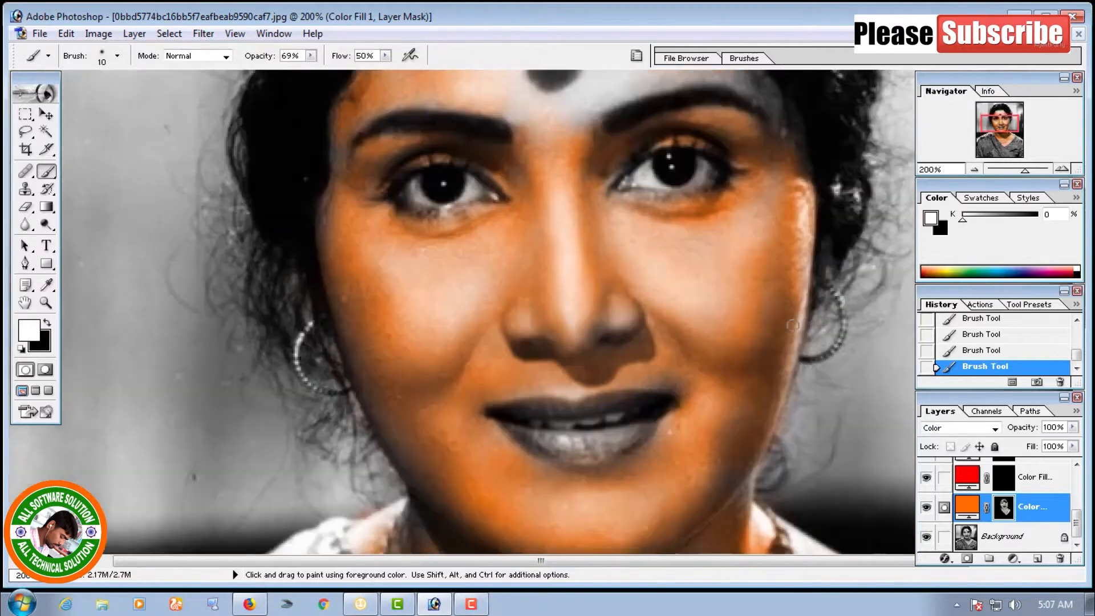
Step: Fill the gray forehead areas around the bindi and above the right-hand eyebrow on the orange layer's mask, varying the brush size
scroll(464, 286, "up", 8)
key("bracketright")
key("bracketright")
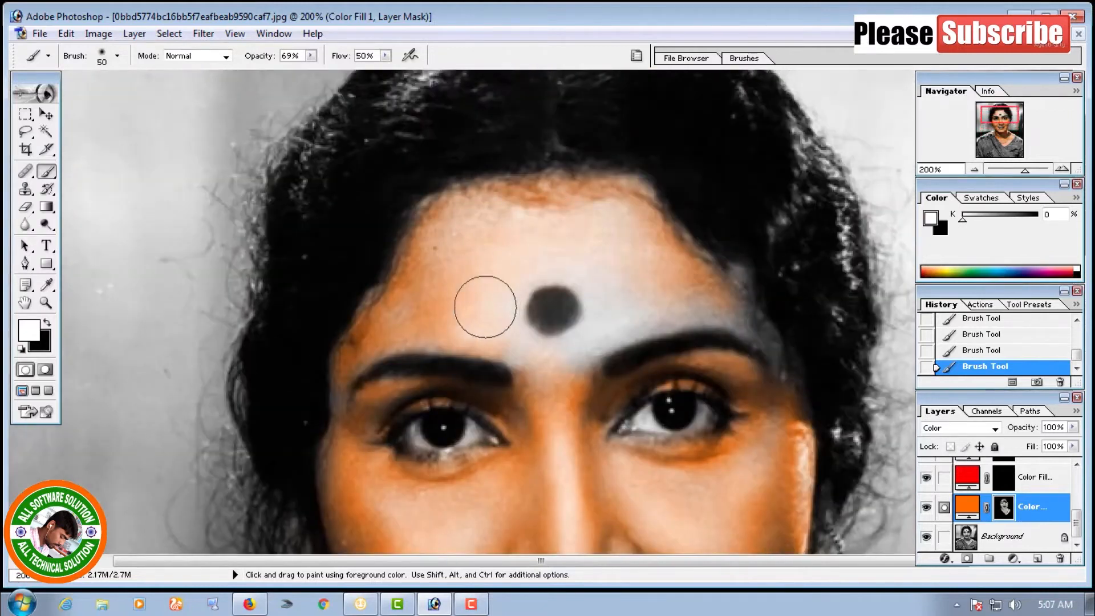
key("bracketleft")
key("bracketleft")
key("bracketright")
key("bracketright")
key("bracketright")
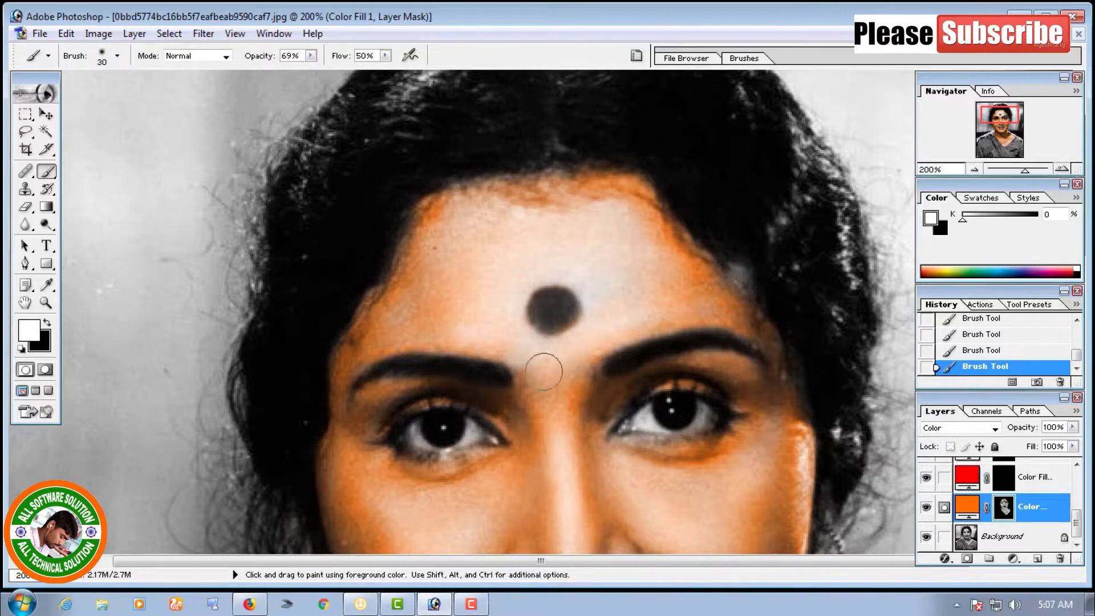
key("ctrl+minus")
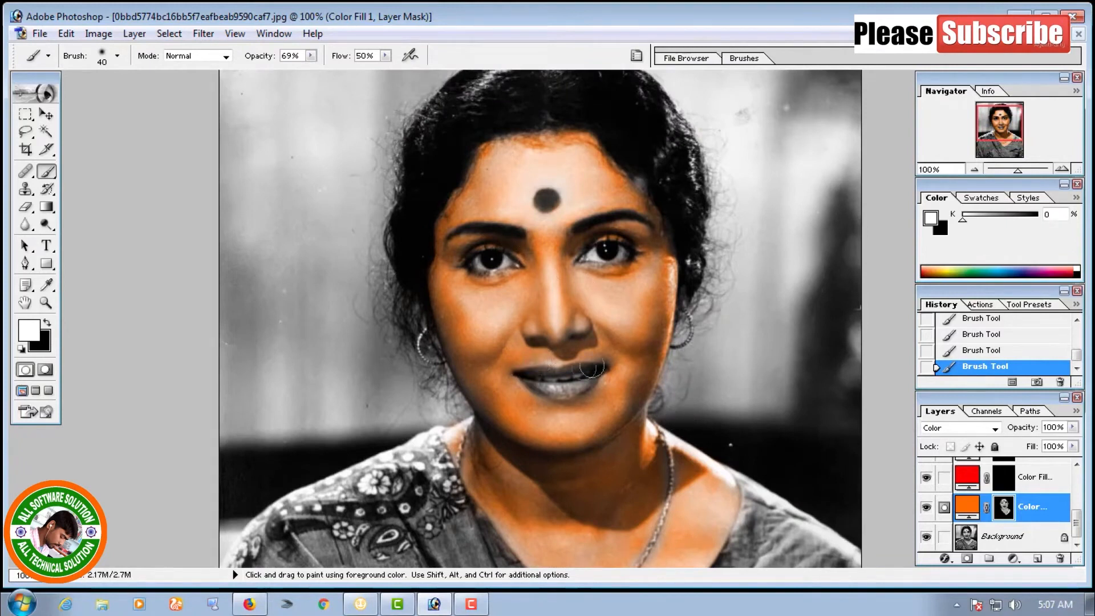
Step: Set the blending mode of the red fill layer to Color
left_click(1062, 170)
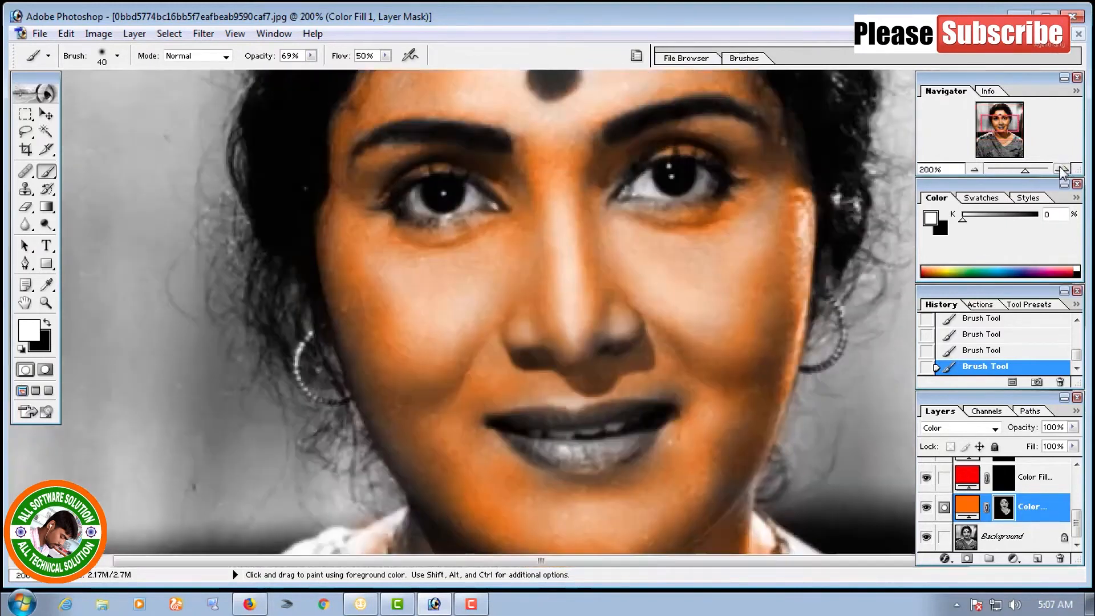
left_click(1062, 170)
left_click(1027, 477)
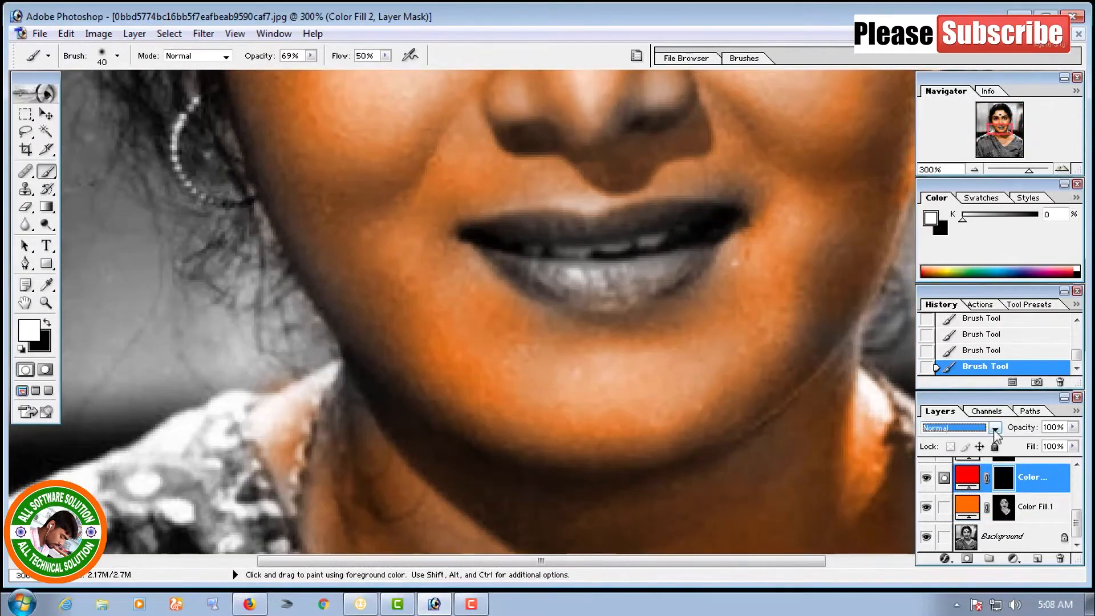
left_click(996, 429)
left_click(940, 413)
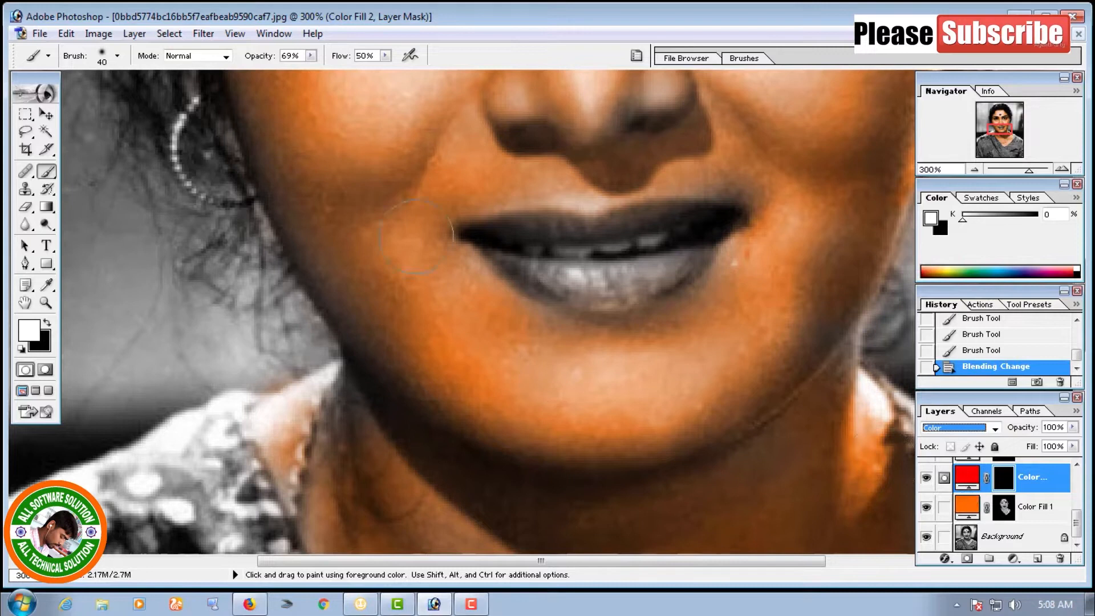
Step: Paint the red layer's mask along the upper edge of the upper lip with a 9 px brush
left_click(1060, 170)
scroll(650, 276, "up", 4)
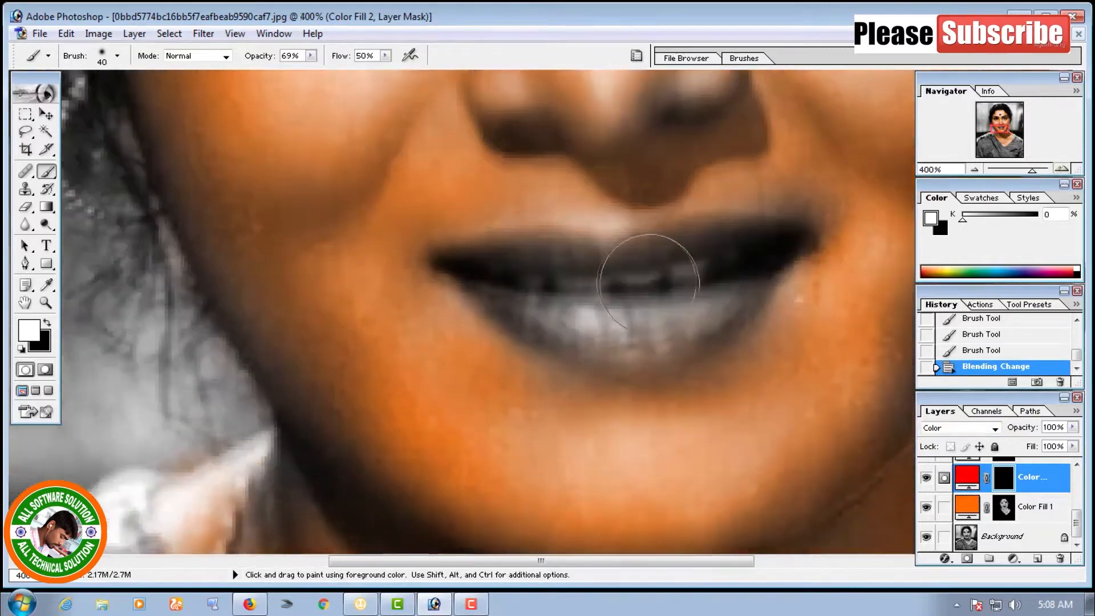
key("[")
key("[")
key("bracketleft")
key("bracketleft")
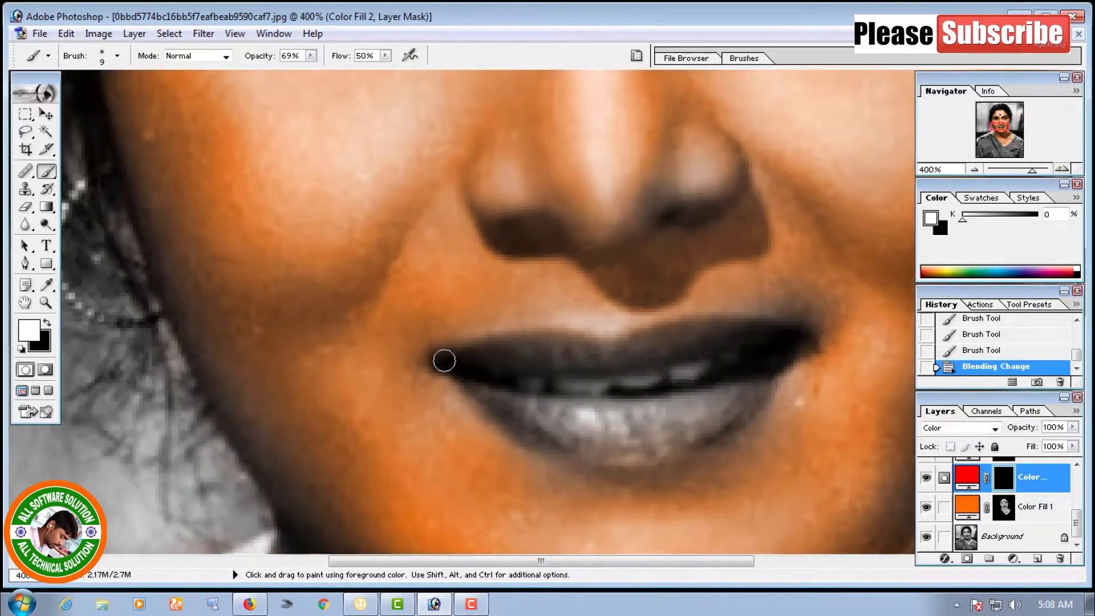
left_click_drag(443, 363, 456, 353)
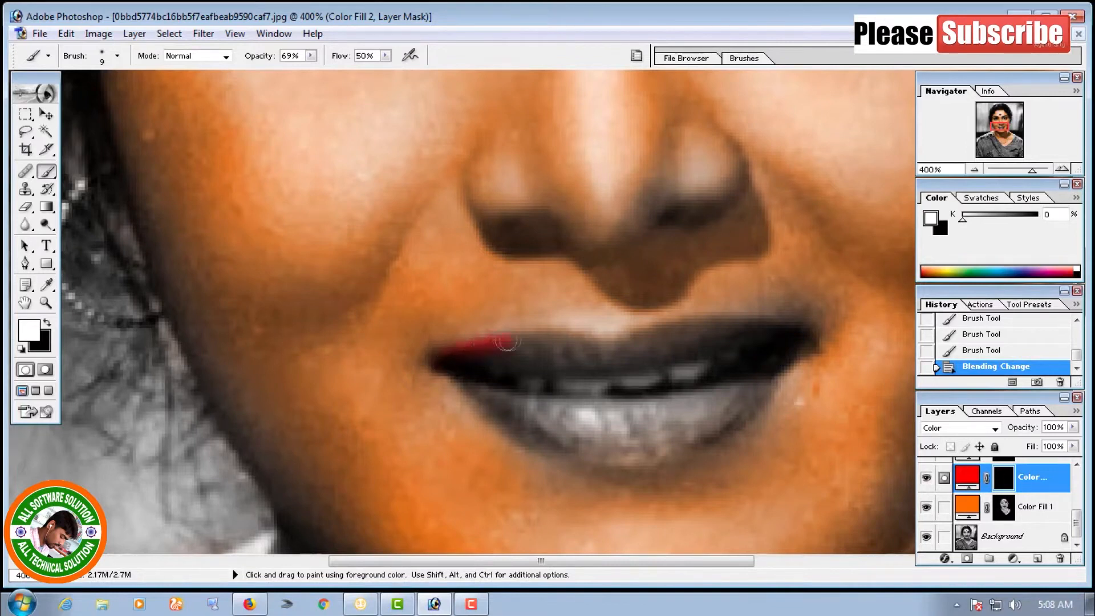
left_click_drag(592, 345, 616, 352)
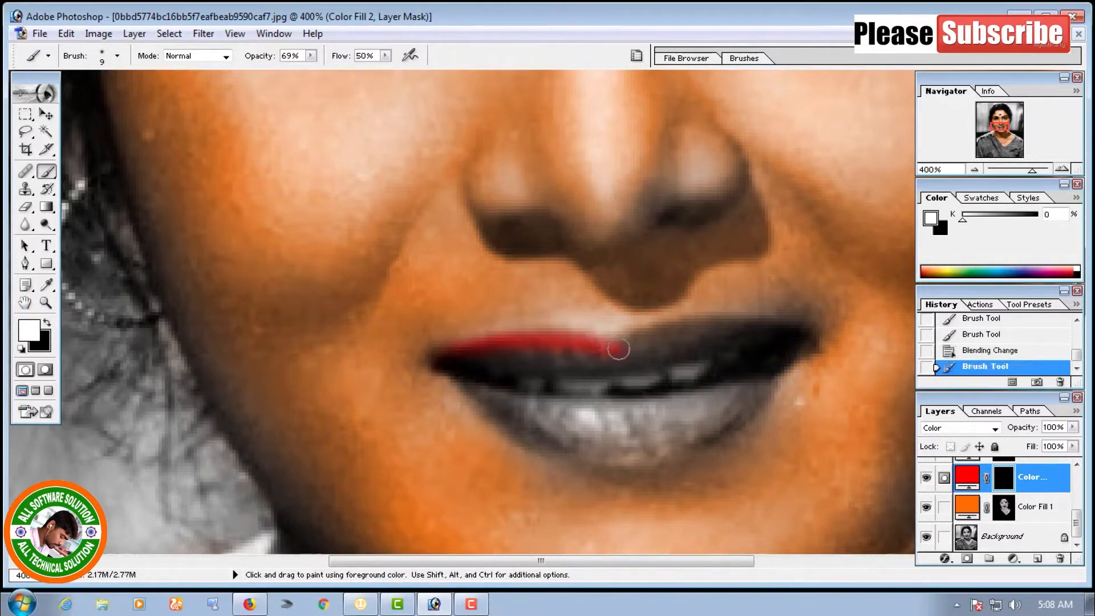
left_click_drag(740, 325, 808, 337)
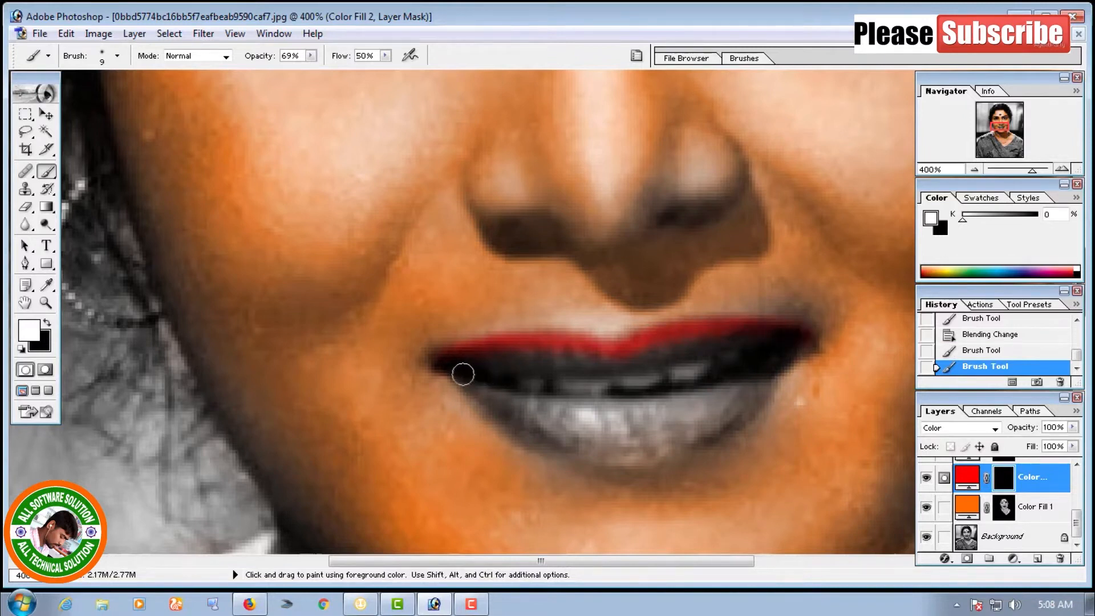
Step: Paint the red layer's mask along the lower lip's outline and fill in the lip, enlarging the brush to 10 px
mouse_move(475, 384)
left_mouse_down()
mouse_move(554, 450)
mouse_move(640, 446)
left_mouse_up()
left_click_drag(704, 426, 771, 378)
key("]")
mouse_move(679, 392)
left_mouse_down()
mouse_move(595, 420)
mouse_move(512, 404)
left_mouse_up()
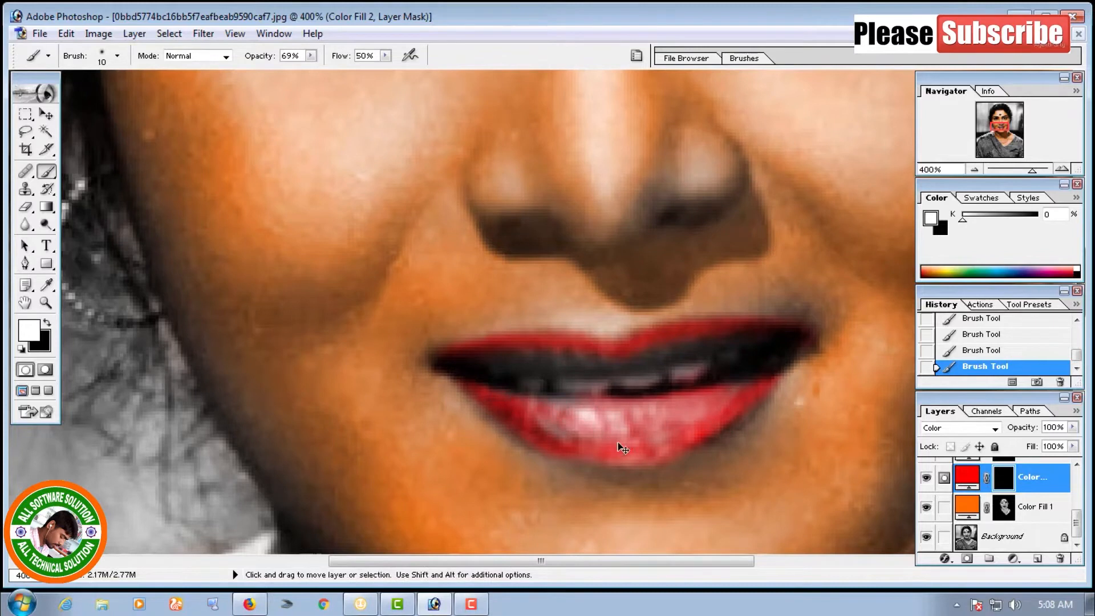
Step: Undo the last lower-lip strokes and repaint both lips red with a smaller 8 px brush, leaving out the teeth
key("ctrl+alt+z")
key("ctrl+alt+z")
key("bracketleft")
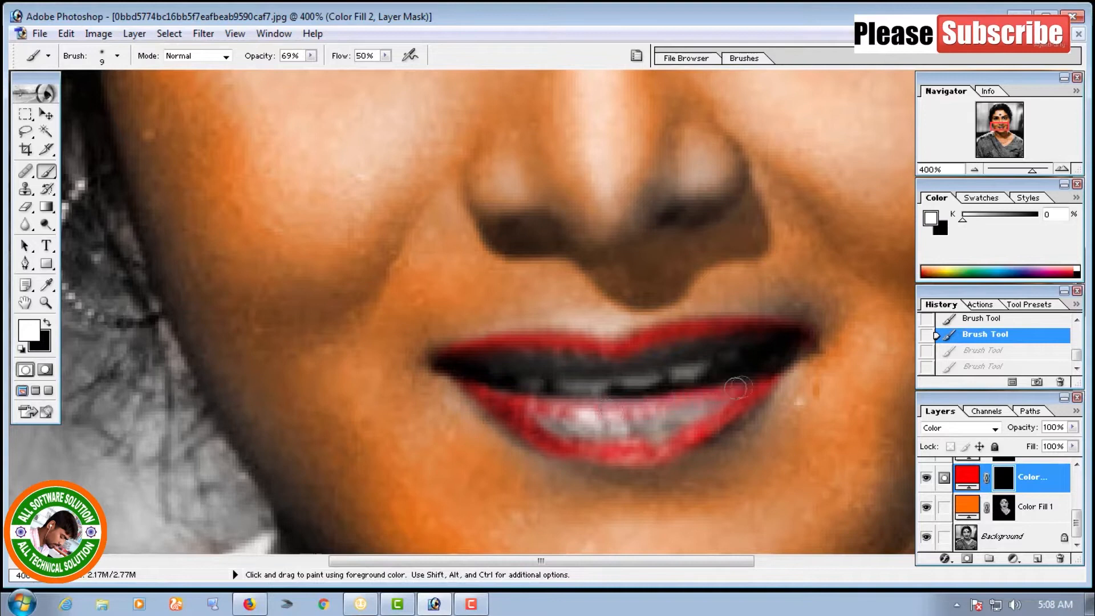
key("ctrl+shift+z")
key("ctrl+shift+z")
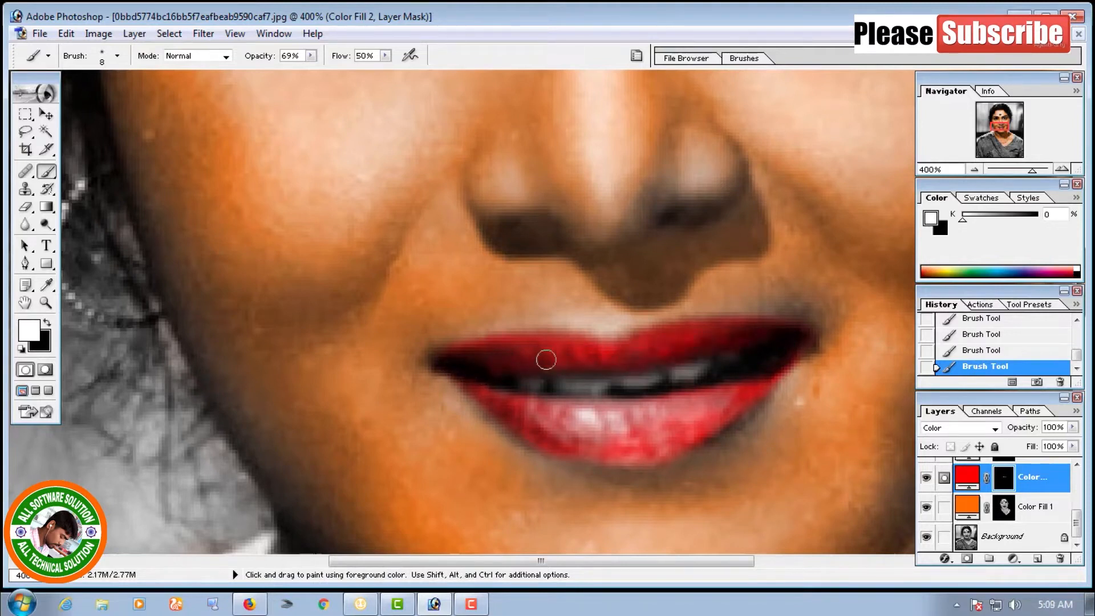
Step: Paint the forehead bindi on the red layer's mask, enlarging the brush up to 40 px
key("bracketright")
key("bracketright")
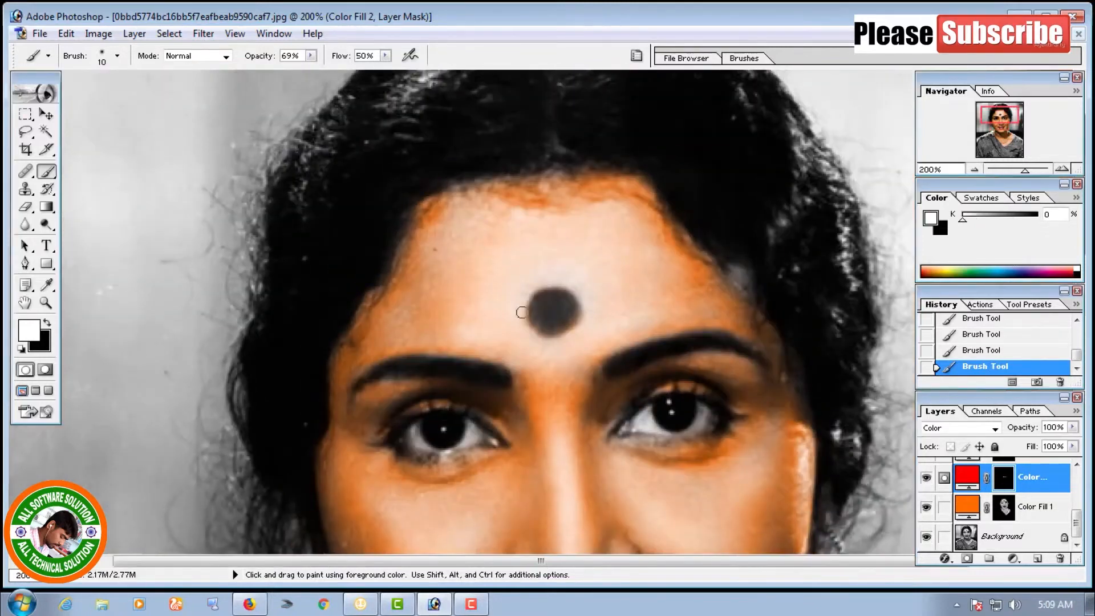
key("bracketright")
key("bracketright")
key("bracketright")
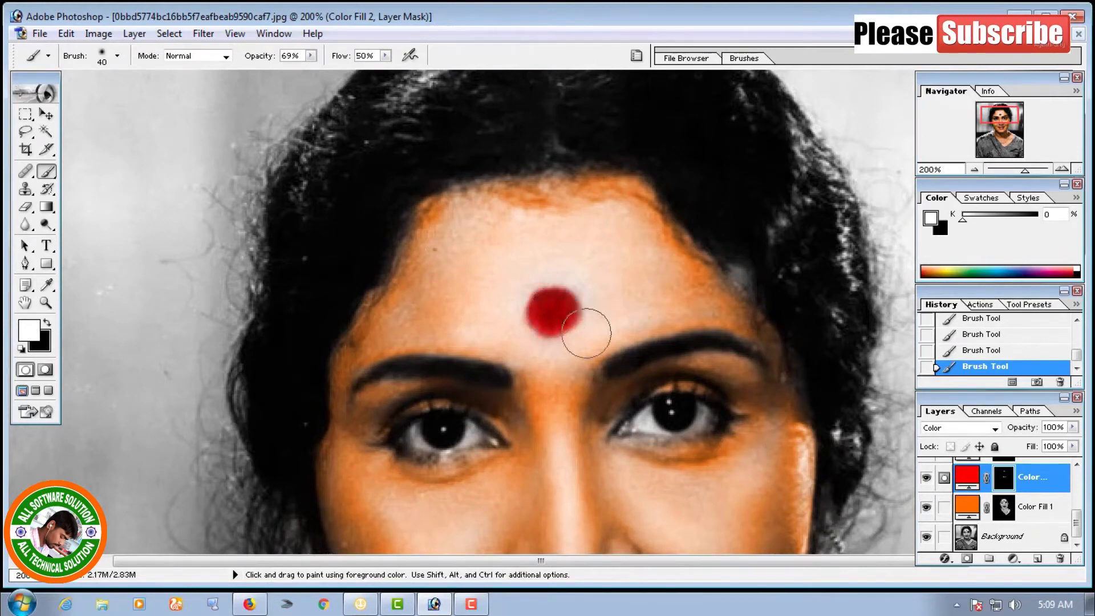
Step: Set the blending mode of the yellow fill layer to Color
scroll(575, 325, "up", 3)
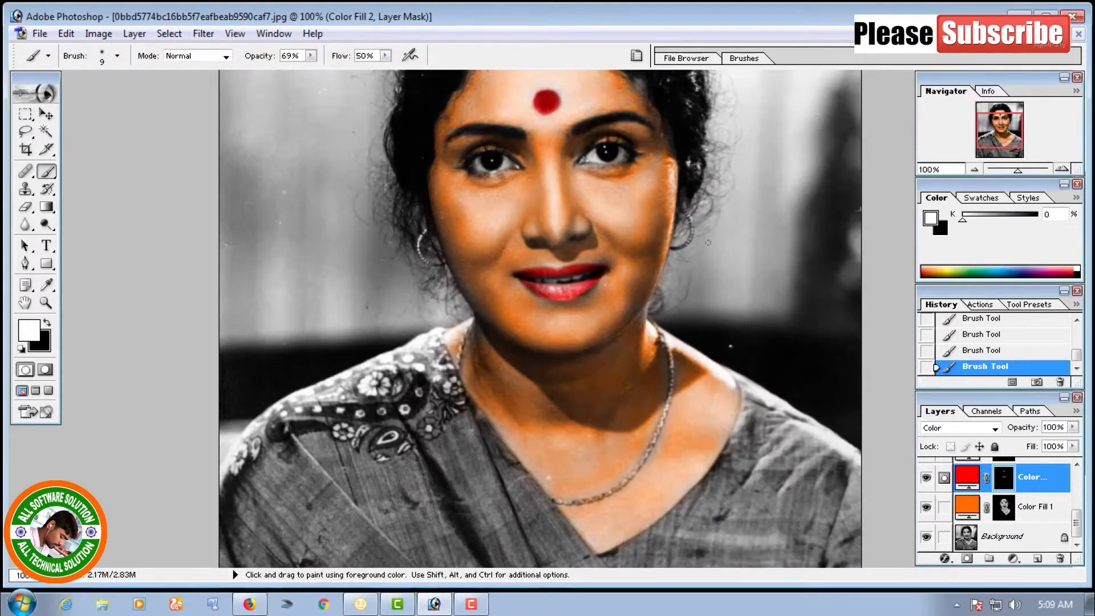
left_click_drag(1076, 524, 1076, 479)
left_click(970, 469)
left_click(995, 428)
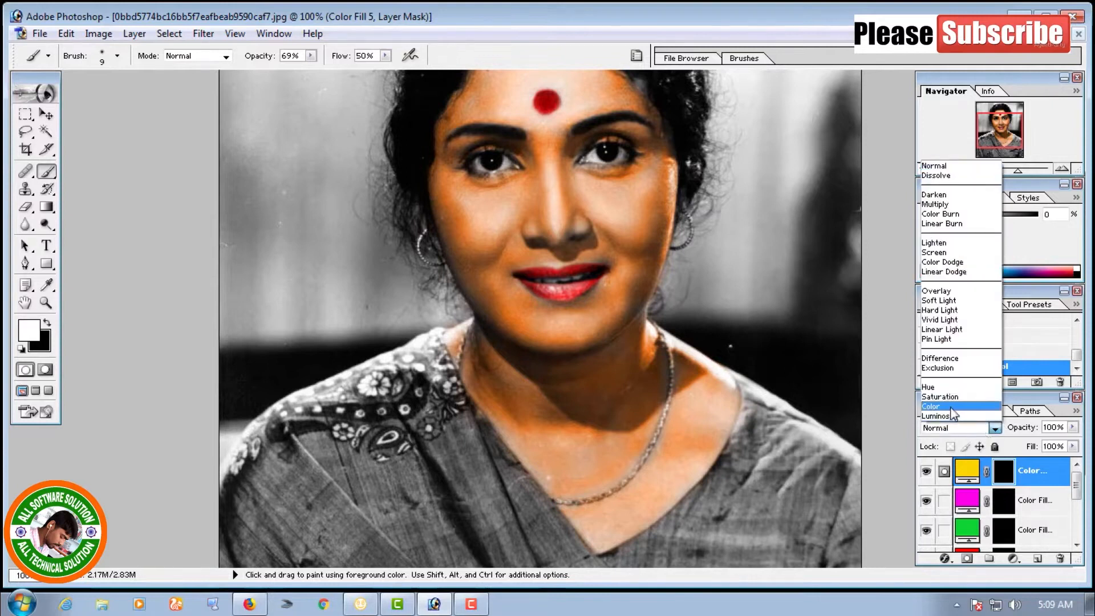
left_click(956, 414)
Step: Paint the yellow layer's mask along the necklace's lower curve and up its right side, reducing the brush to 8 px
left_click(1061, 169)
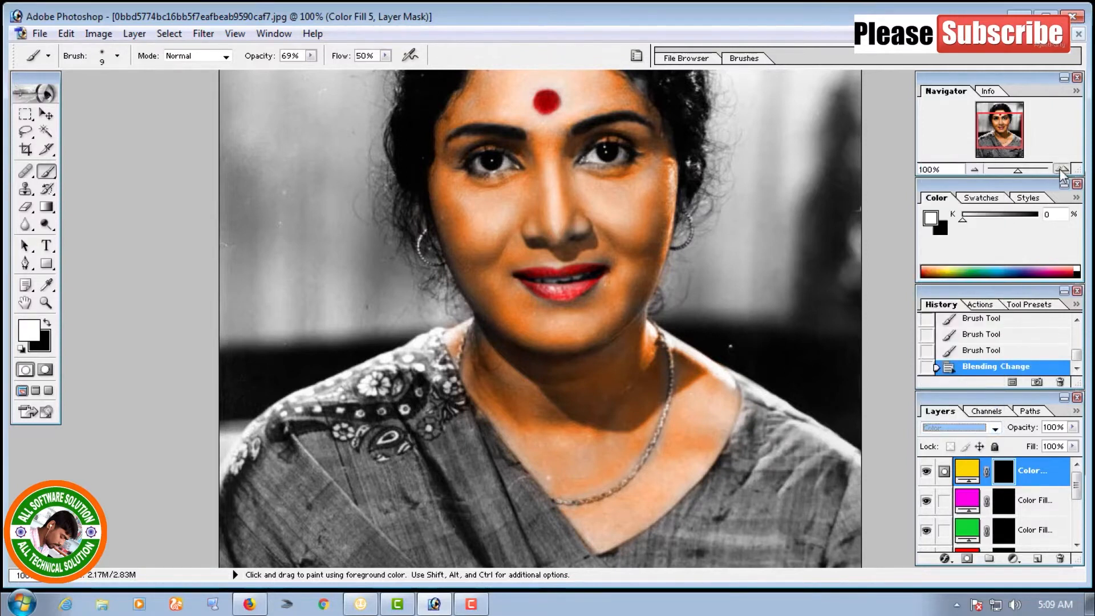
left_click(1062, 168)
scroll(752, 398, "down", 8)
scroll(704, 415, "down", 2)
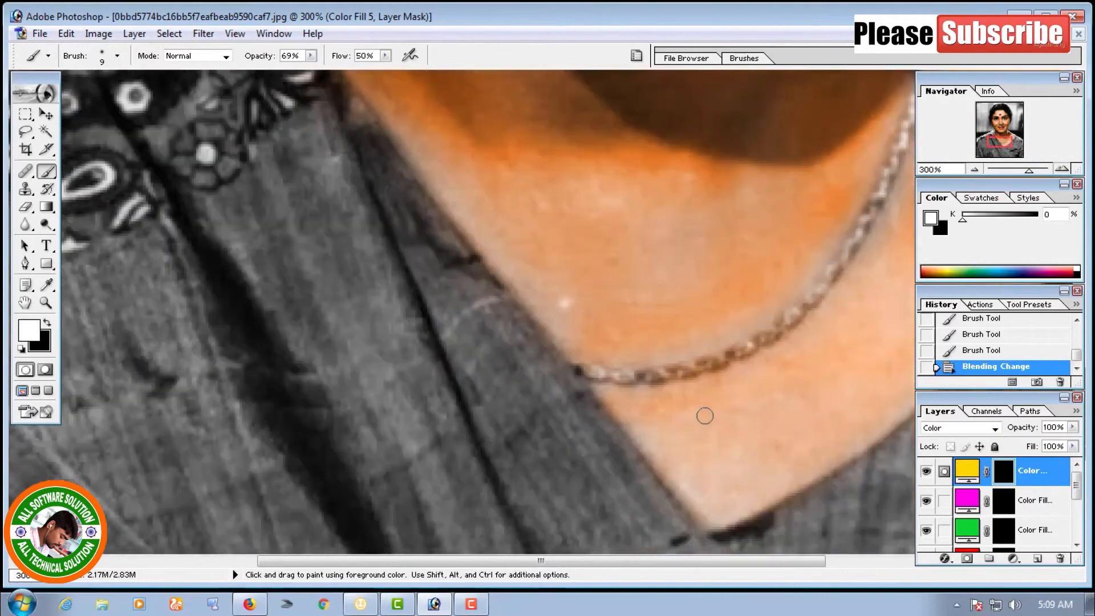
left_click_drag(595, 372, 736, 354)
scroll(736, 354, "up", 2)
left_click_drag(660, 562, 769, 561)
left_click_drag(545, 427, 604, 386)
scroll(605, 384, "up", 2)
left_click_drag(608, 451, 656, 399)
scroll(666, 437, "up", 2)
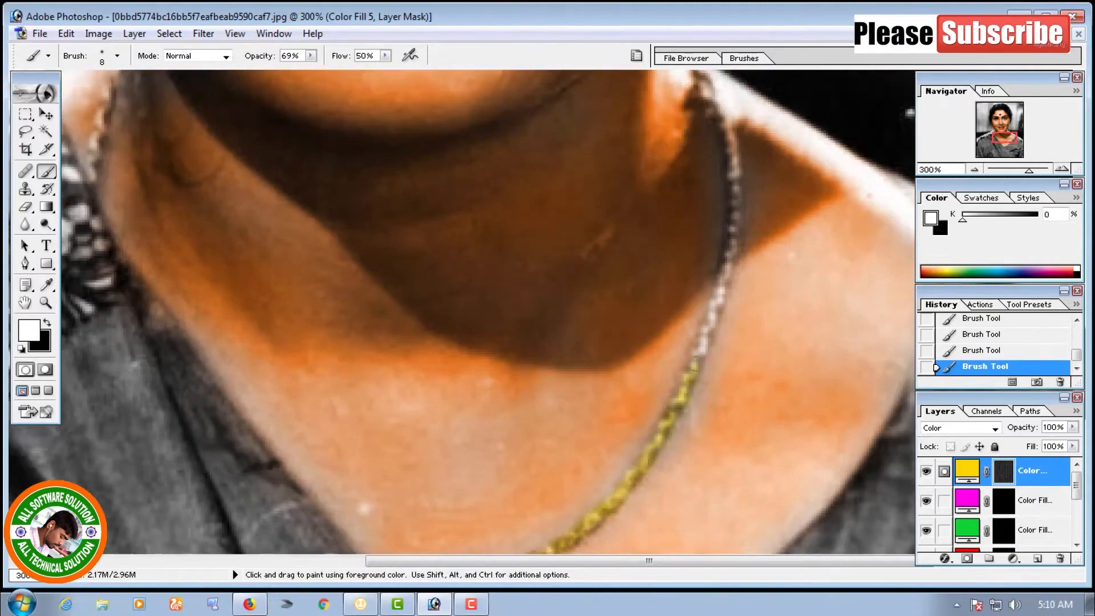
Step: Extend the yellow necklace painting up to the chain's end behind the neck with a 7 px brush
scroll(720, 426, "up", 4)
key("bracketleft")
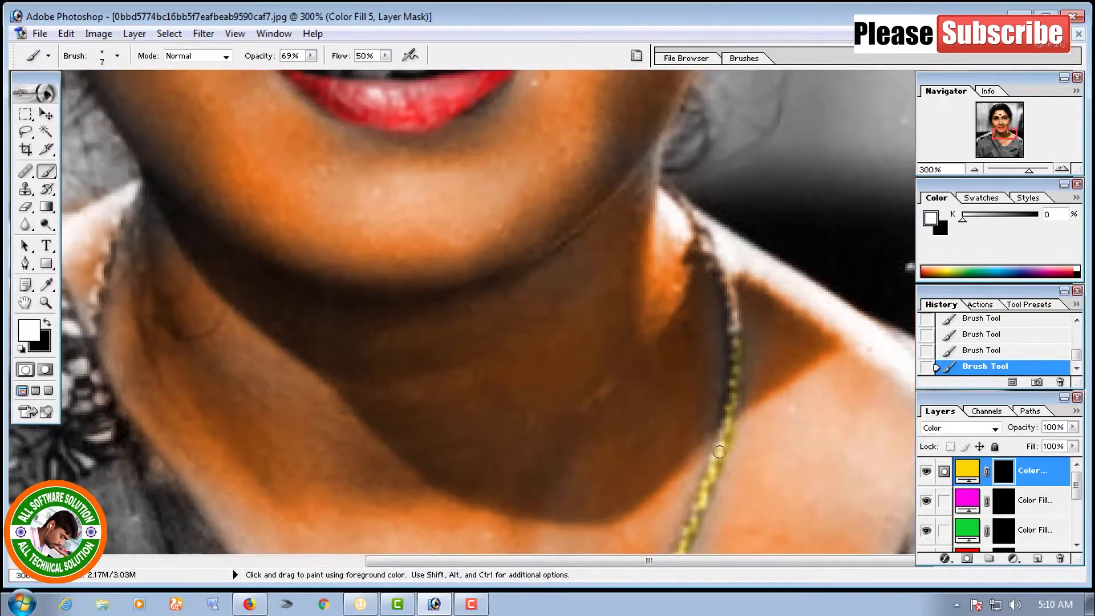
scroll(720, 452, "up", 2)
scroll(733, 441, "up", 2)
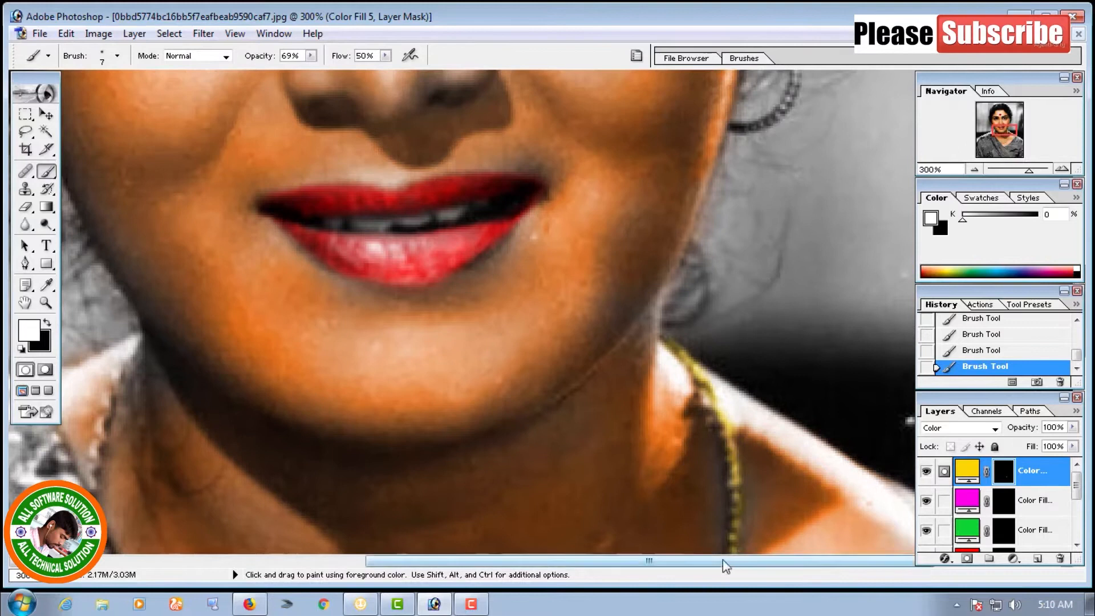
scroll(401, 492, "left", 7)
Step: Paint both hoop earrings on the yellow layer's mask with a 6 px brush
scroll(430, 388, "up", 6)
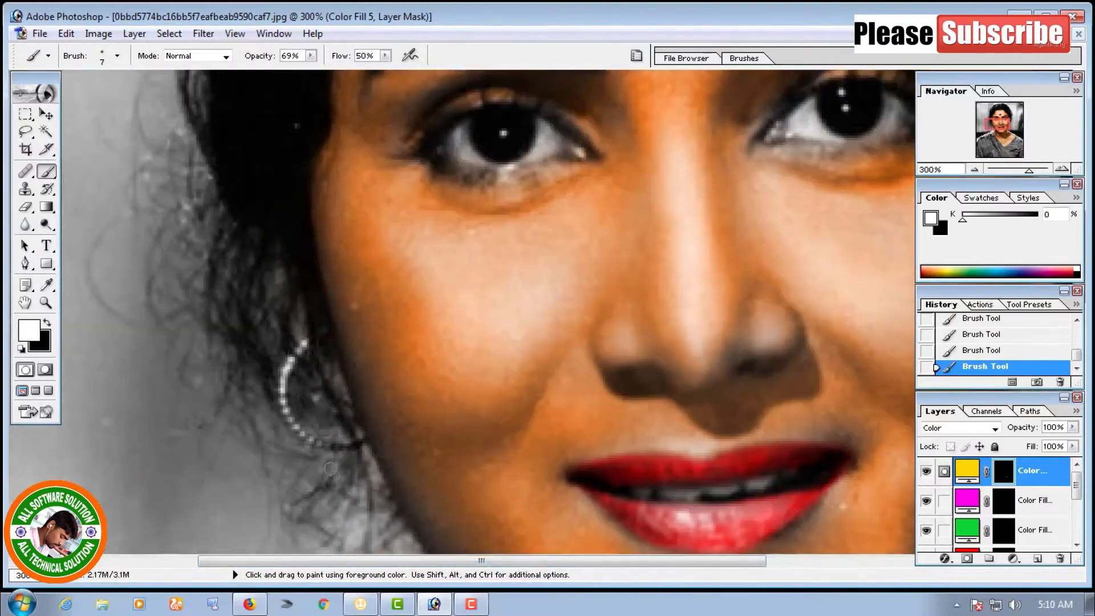
key("ctrl+z")
left_click_drag(305, 343, 293, 353)
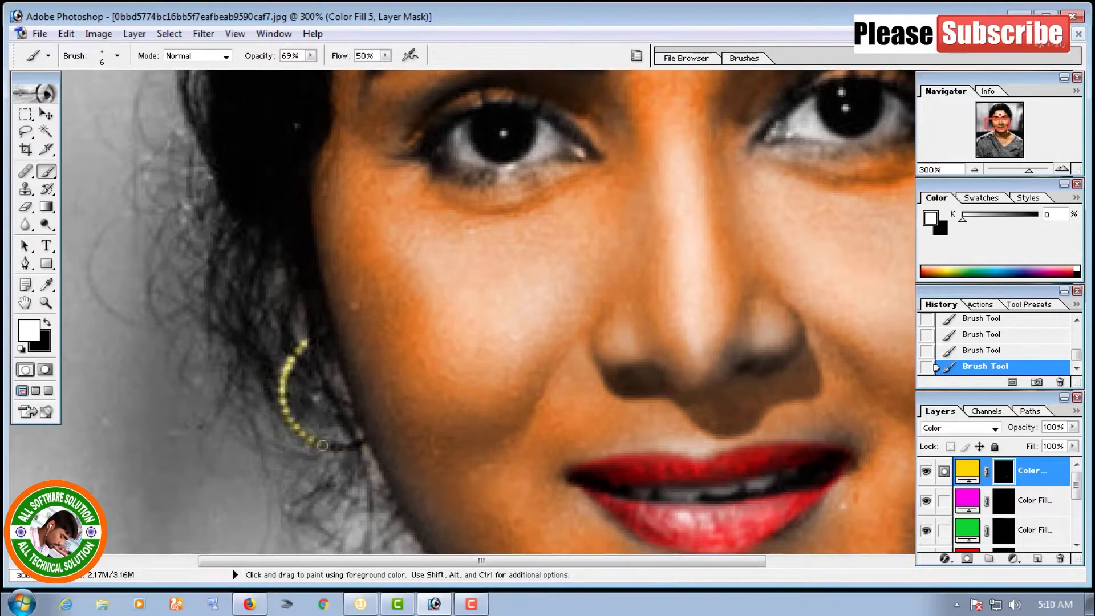
scroll(306, 343, "right", 12)
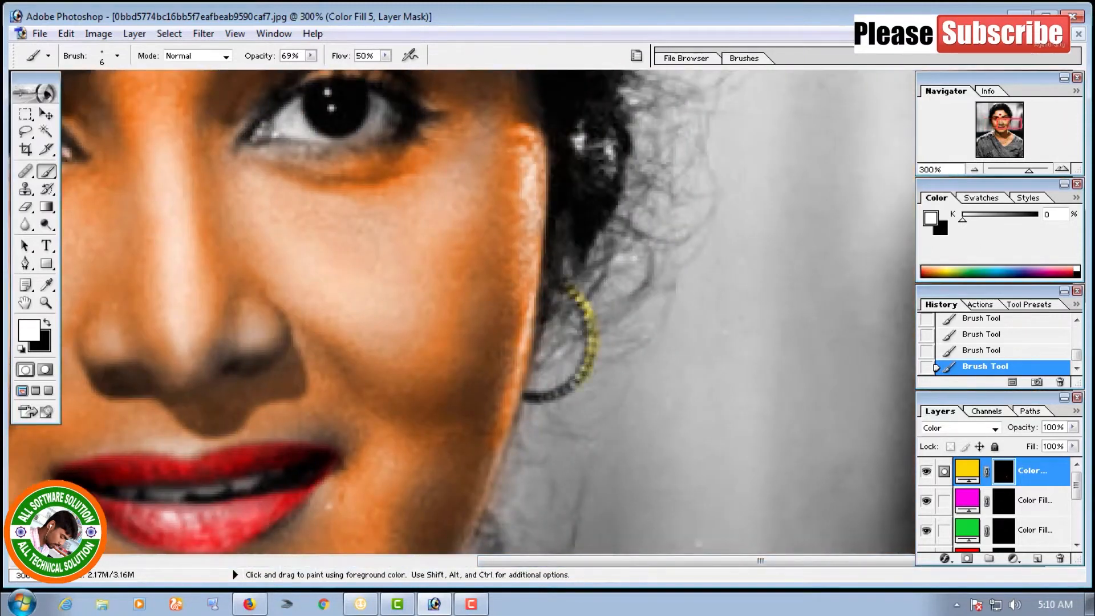
Step: Set the blending mode of the green fill layer to Color, with its mask active
left_click(975, 170)
left_click(974, 170)
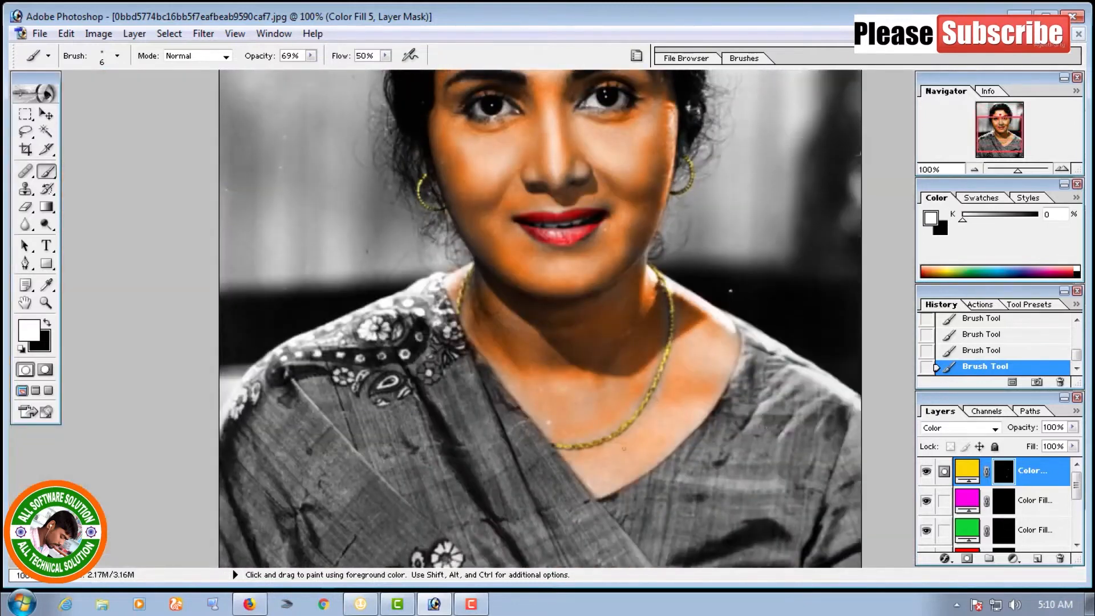
left_click(1005, 540)
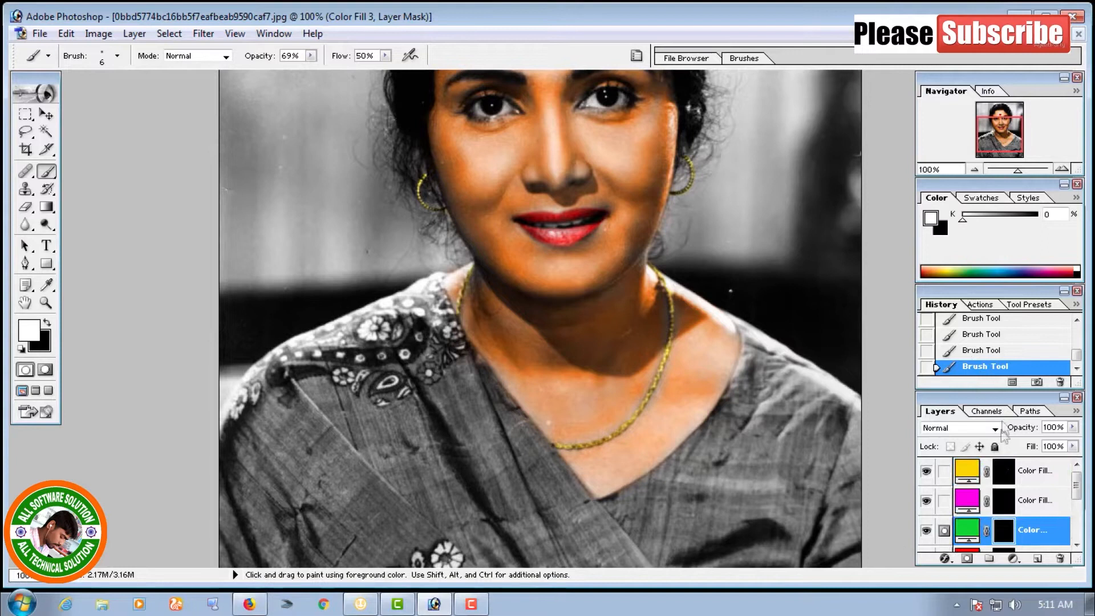
left_click(995, 428)
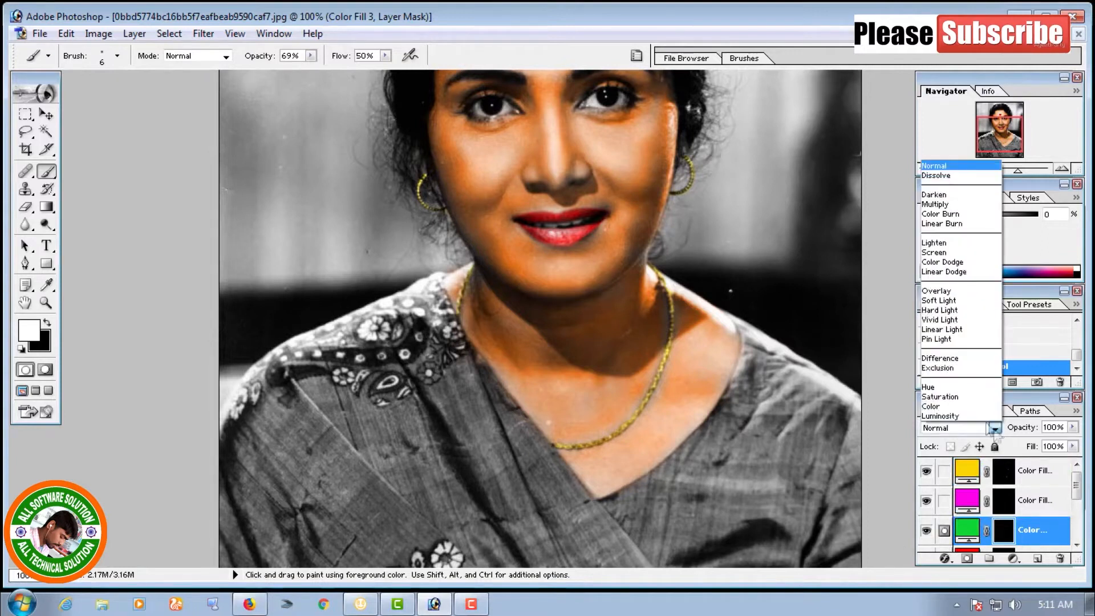
left_click(949, 407)
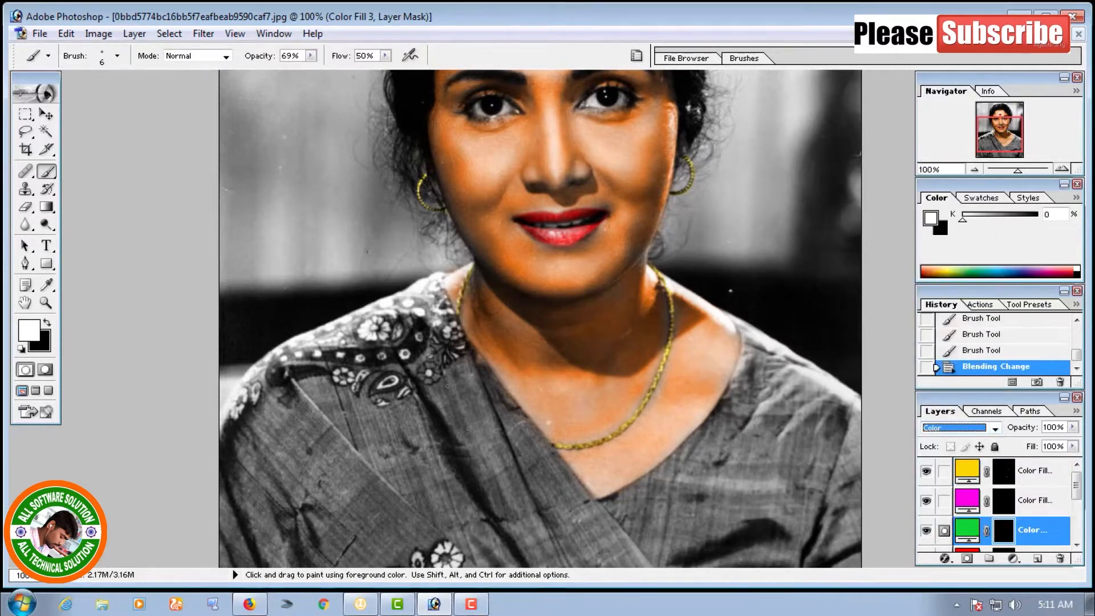
Step: Set the brush's opacity and flow to 100%
left_click(311, 56)
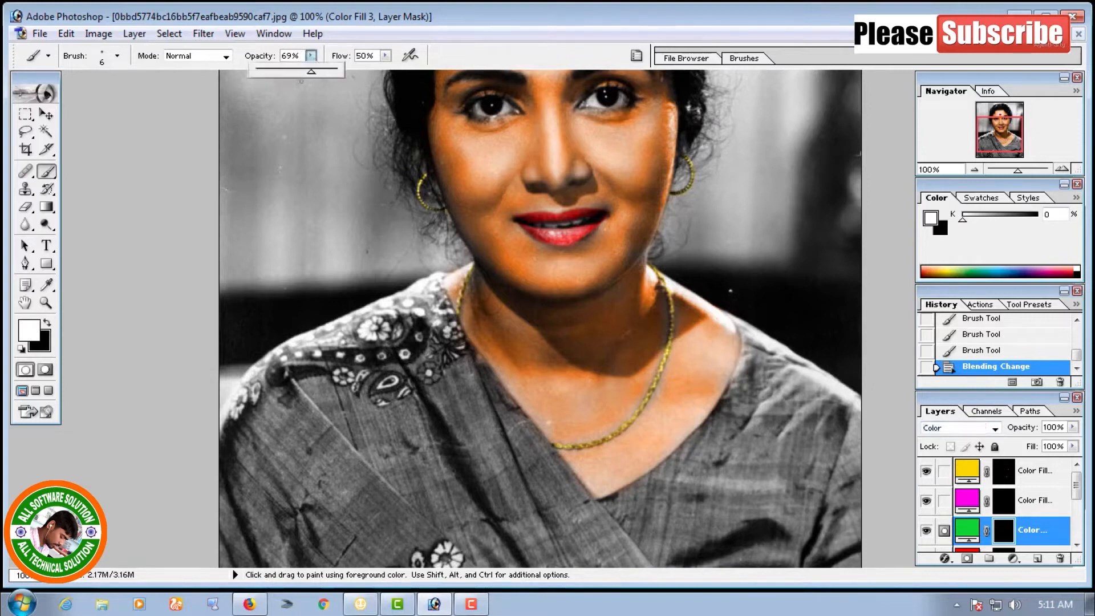
left_click_drag(312, 72, 460, 84)
left_click(385, 56)
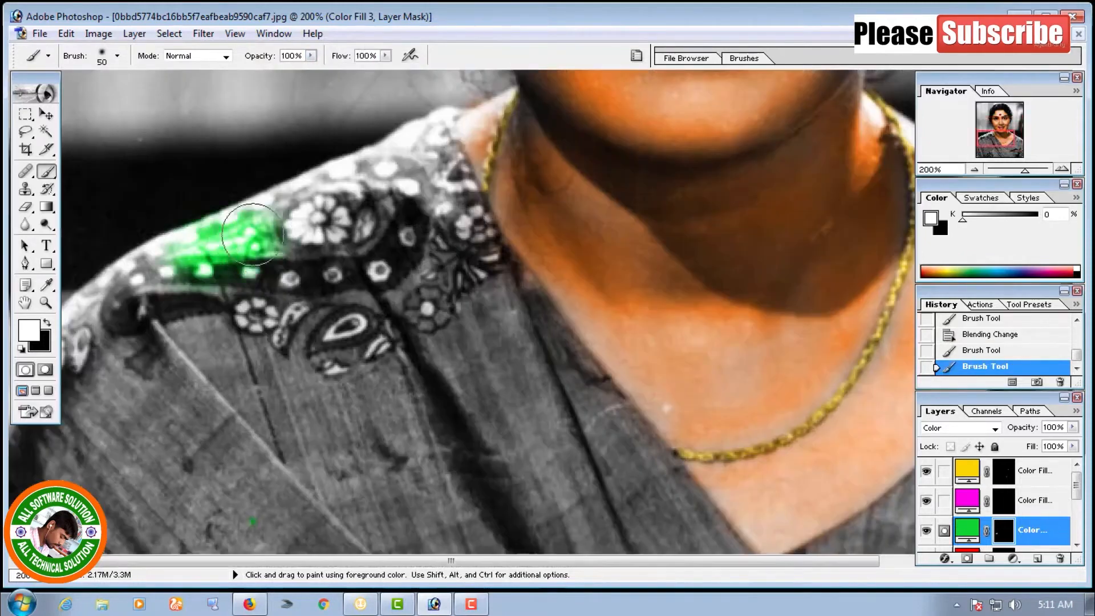
Step: Paint the green layer's mask over the sari's shoulder print and along the neckline edge, reducing the brush from 50 to 10 px
mouse_move(240, 240)
left_mouse_down()
mouse_move(422, 142)
mouse_move(442, 119)
left_mouse_up()
key("bracketleft")
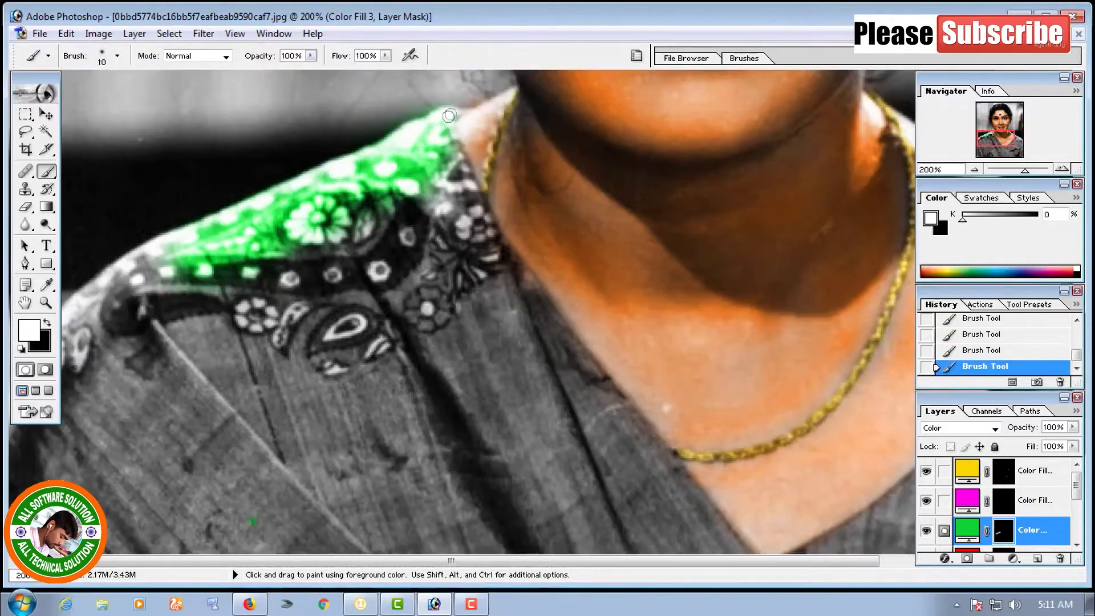
left_click_drag(445, 175, 499, 320)
Step: Paint the sari's diagonal front band green down from the shoulder print with a hard round brush enlarged to 80 px
left_click(117, 56)
left_click(128, 227)
left_click(444, 348)
key("bracketright")
key("bracketright")
key("bracketright")
key("bracketright")
key("bracketright")
key("bracketright")
key("bracketright")
key("bracketright")
key("bracketright")
key("bracketright")
key("bracketright")
key("bracketright")
key("bracketright")
key("bracketright")
key("bracketright")
key("bracketright")
key("bracketright")
key("bracketright")
key("bracketleft")
key("bracketleft")
key("bracketleft")
key("bracketleft")
key("bracketleft")
key("bracketleft")
key("bracketleft")
key("bracketleft")
key("bracketleft")
key("bracketleft")
mouse_move(477, 302)
left_mouse_down()
mouse_move(574, 463)
mouse_move(557, 434)
mouse_move(594, 457)
mouse_move(556, 414)
mouse_move(559, 447)
mouse_move(613, 481)
mouse_move(606, 472)
mouse_move(654, 522)
left_mouse_up()
scroll(682, 514, "down", 3)
mouse_move(678, 380)
left_mouse_down()
mouse_move(672, 372)
mouse_move(767, 490)
mouse_move(810, 514)
mouse_move(855, 516)
mouse_move(832, 521)
left_mouse_up()
scroll(832, 520, "down", 2)
left_click_drag(623, 561, 802, 571)
left_click_drag(617, 485, 636, 492)
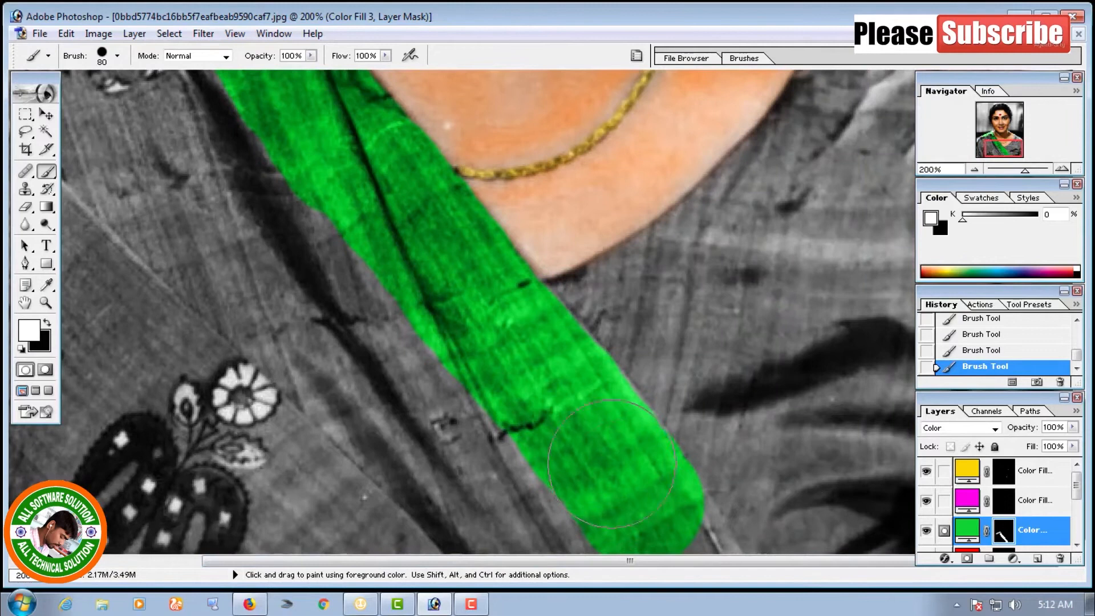
Step: Refine the lower part of the green band along its border with the blouse, using a smaller hard brush
key("ctrl+plus")
scroll(685, 479, "down", 2)
key("bracketleft")
key("bracketleft")
key("bracketleft")
key("bracketleft")
key("bracketleft")
key("bracketleft")
key("bracketleft")
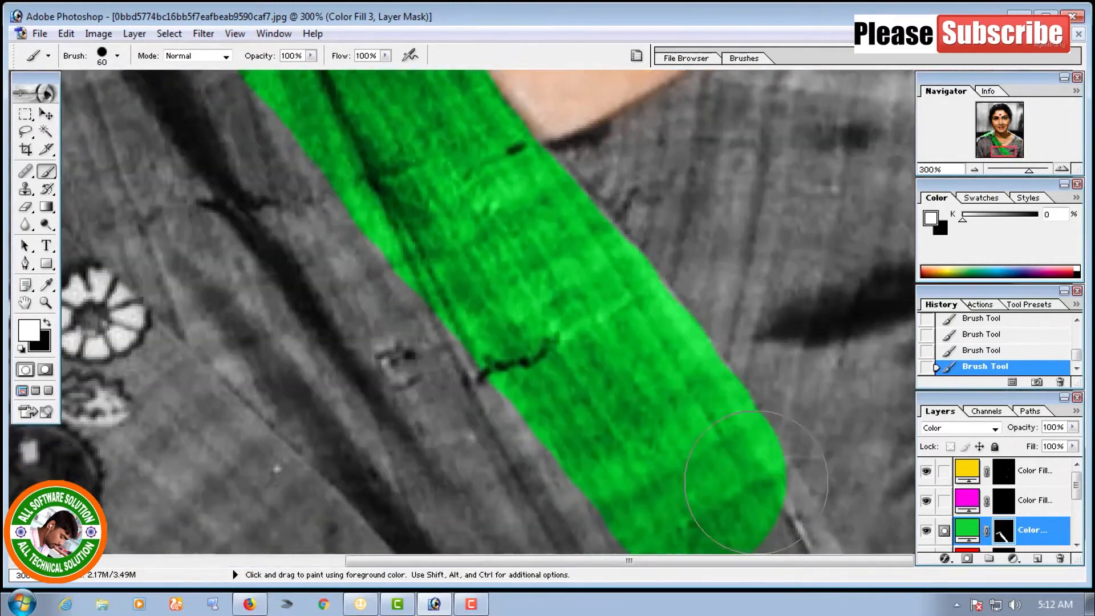
mouse_move(779, 470)
left_mouse_down()
mouse_move(825, 536)
mouse_move(837, 577)
left_mouse_up()
key("bracketright")
left_click_drag(790, 519, 771, 562)
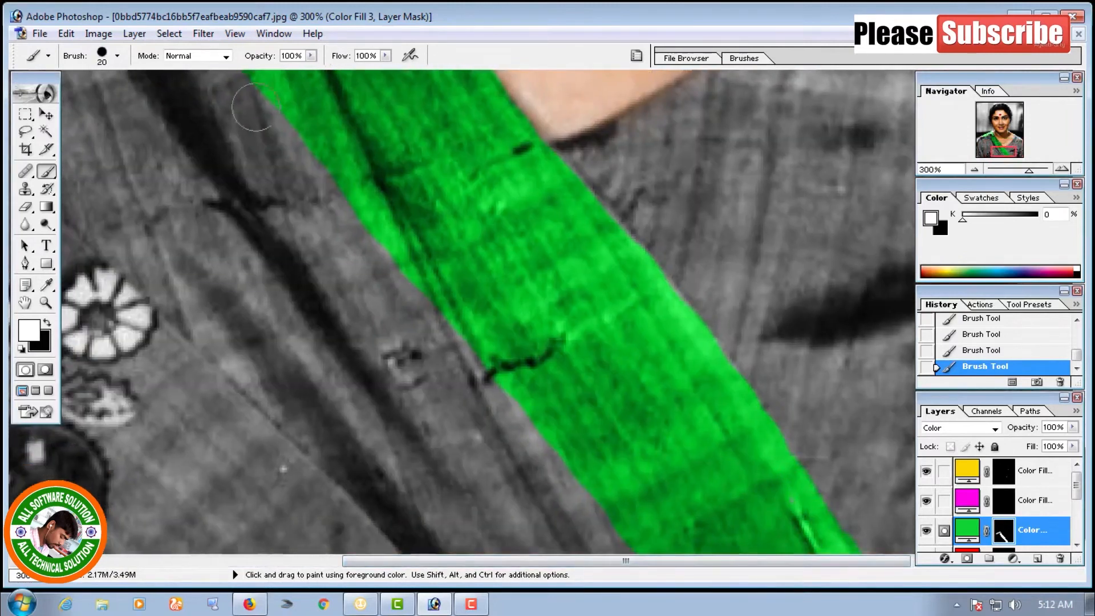
Step: Switch to a soft round brush, enlarge it from 5 px, and paint the sari's outer shoulder edge green
key("ctrl+minus")
key("ctrl+minus")
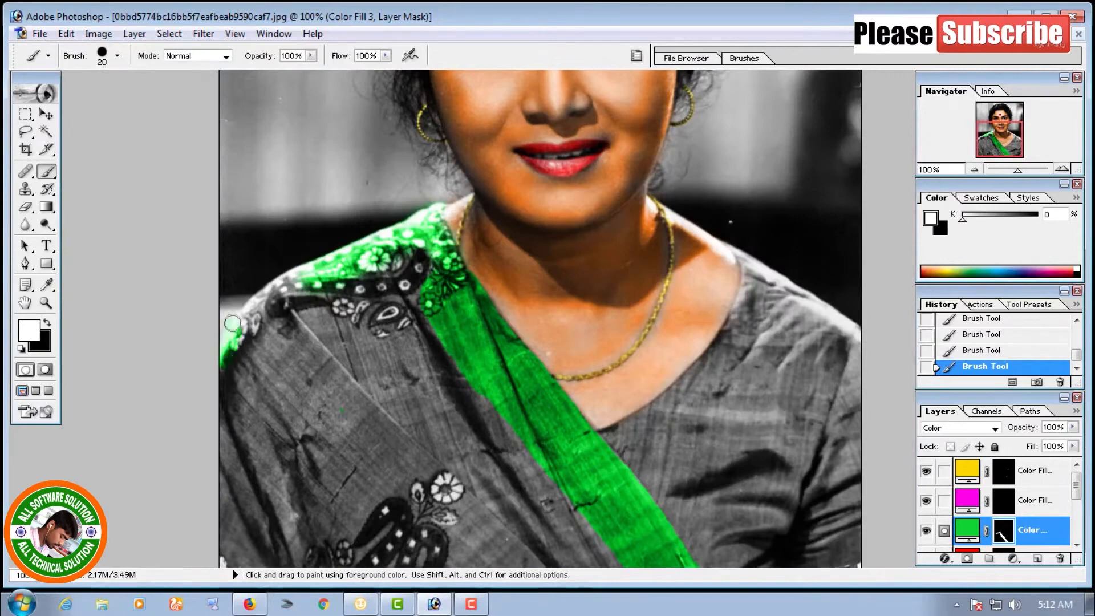
left_click(117, 55)
left_click(114, 178)
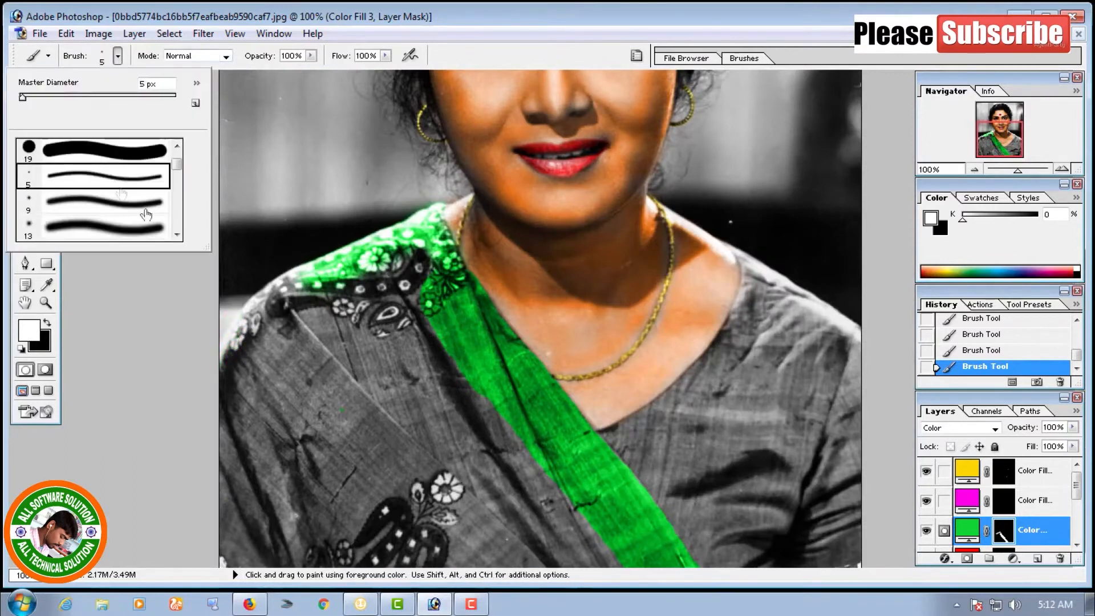
left_click(247, 385)
key("bracketright")
key("bracketright")
key("bracketright")
key("bracketright")
key("bracketright")
key("bracketright")
key("bracketright")
mouse_move(237, 357)
left_mouse_down()
mouse_move(265, 297)
mouse_move(313, 273)
left_mouse_up()
Step: Fill the rest of the sari on the green layer's mask, enlarging the soft brush to 90 px
key("bracketright")
key("bracketright")
key("bracketright")
key("bracketright")
mouse_move(246, 413)
left_mouse_down()
mouse_move(245, 384)
mouse_move(354, 291)
mouse_move(257, 457)
mouse_move(354, 388)
mouse_move(455, 420)
mouse_move(410, 536)
mouse_move(484, 553)
left_mouse_up()
key("bracketright")
key("bracketright")
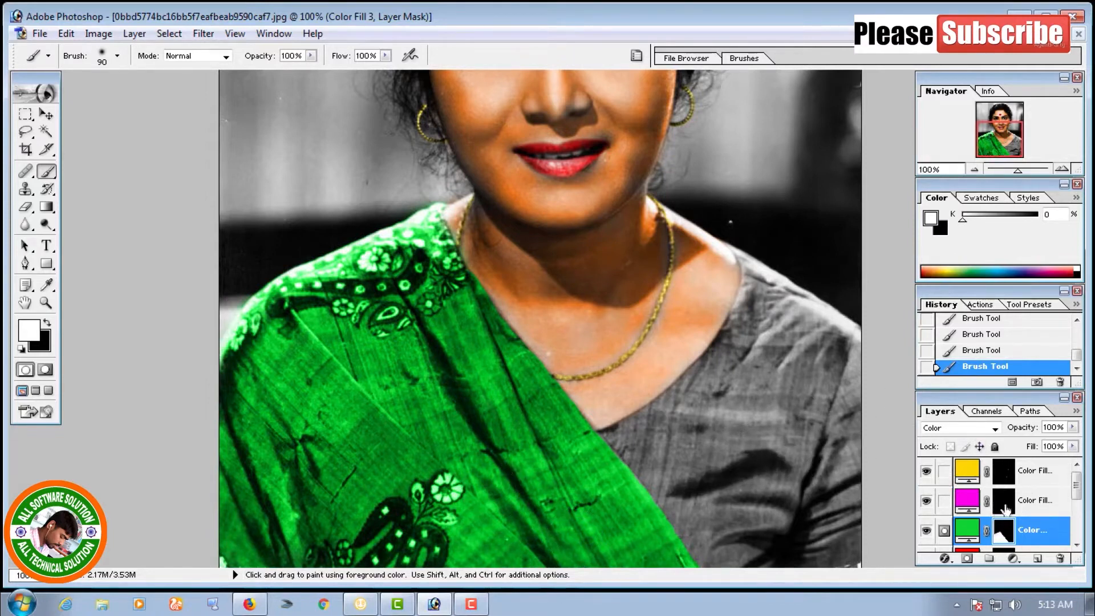
Step: Set the blending mode of the magenta fill layer to Color, with its mask active
left_click(1005, 504)
left_click(994, 429)
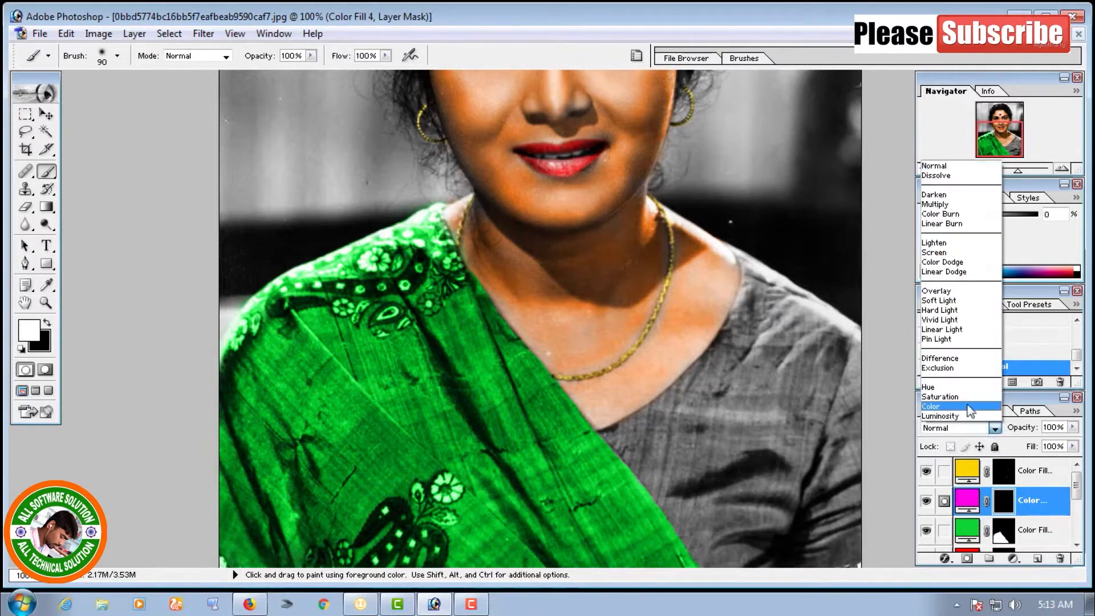
left_click(946, 407)
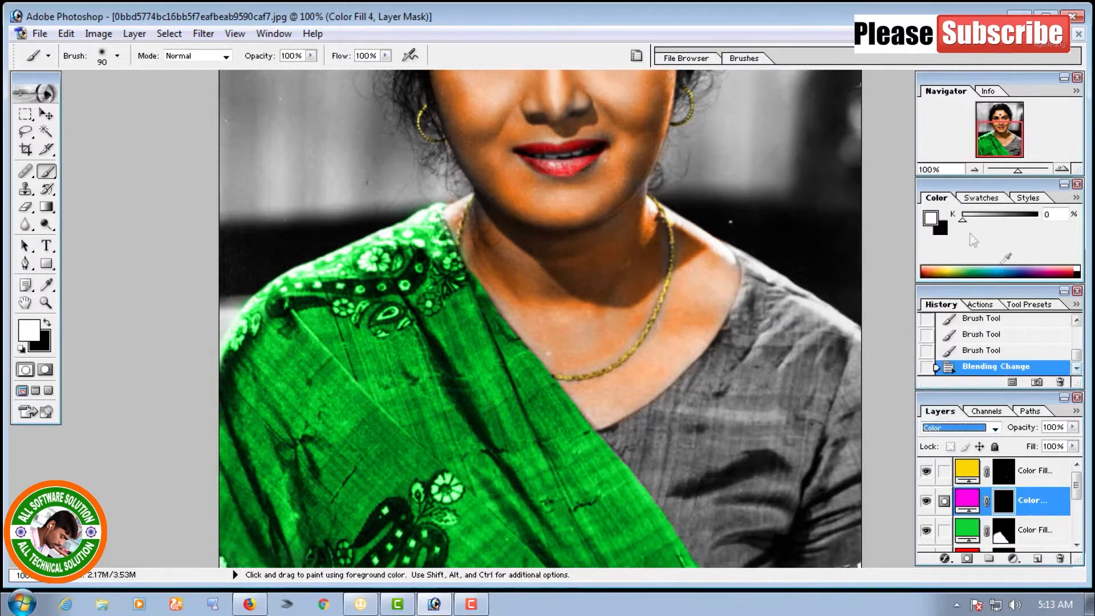
Step: Start painting the magenta layer's mask along the blouse neckline from the sari's edge with the brush reduced to 10 px
left_click(1062, 168)
left_click(1062, 169)
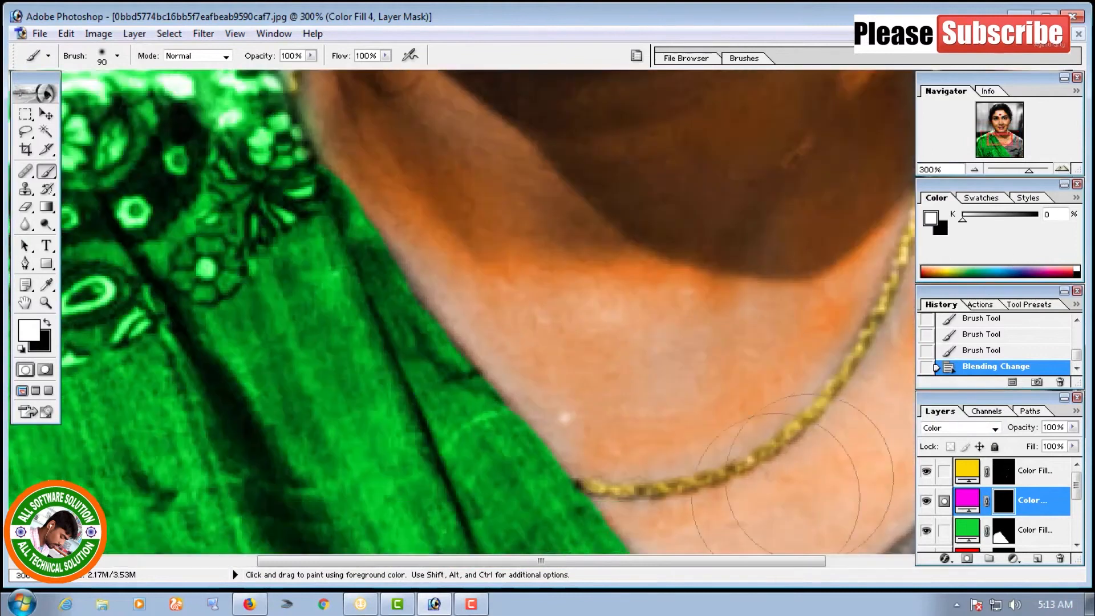
left_click_drag(642, 562, 826, 571)
scroll(439, 428, "down", 3)
key("bracketleft")
key("bracketleft")
key("bracketleft")
key("bracketleft")
key("bracketleft")
key("bracketleft")
key("bracketleft")
key("bracketleft")
left_click_drag(381, 436, 532, 359)
scroll(532, 359, "up", 3)
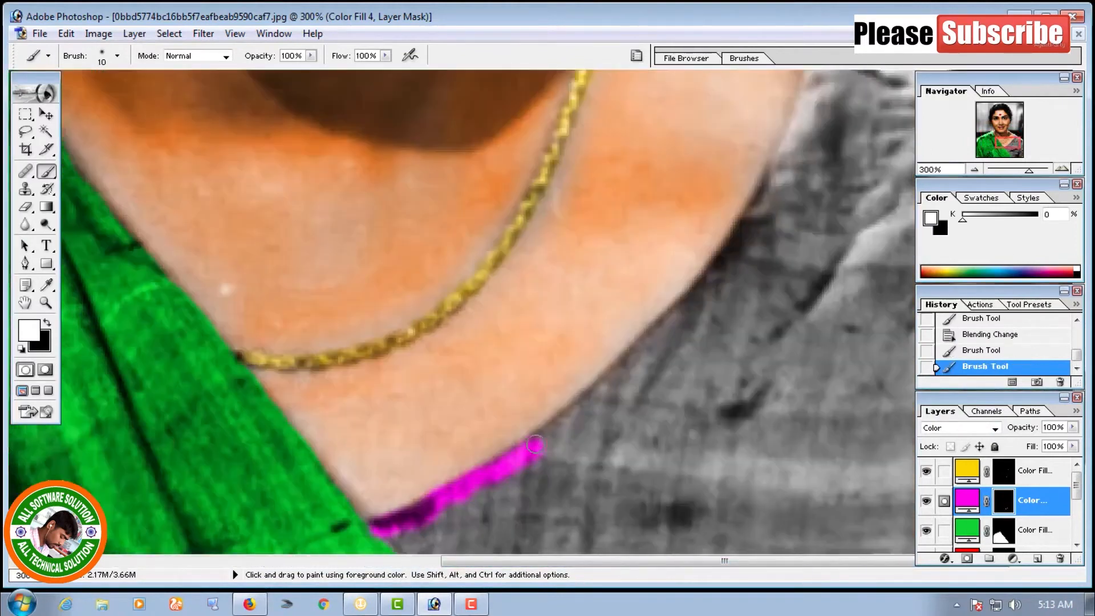
Step: Continue the magenta edge up the curve of the blouse neckline to the top of the shoulder
left_click_drag(534, 444, 612, 388)
scroll(611, 388, "up", 3)
left_click_drag(619, 465, 658, 425)
scroll(628, 433, "up", 3)
left_click_drag(662, 474, 743, 384)
scroll(743, 384, "up", 1)
left_click_drag(750, 458, 792, 368)
scroll(793, 368, "up", 1)
left_click_drag(795, 443, 814, 345)
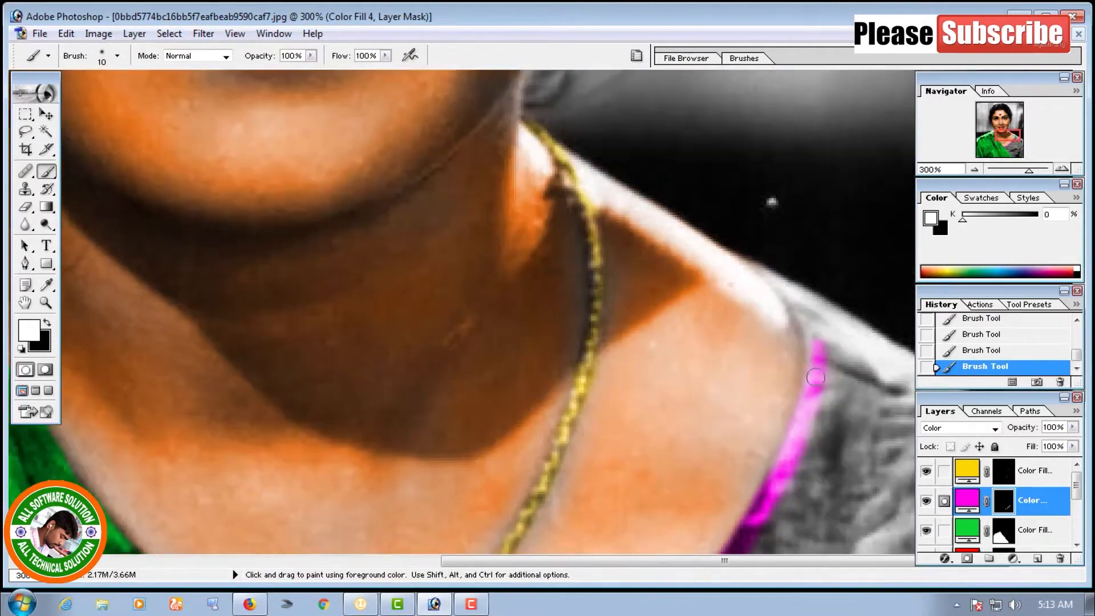
scroll(814, 345, "up", 1)
left_click_drag(813, 425, 791, 382)
Step: Fill the blouse shoulder and sleeve with magenta on the layer mask, enlarging the soft brush to 90 px
left_click(975, 170)
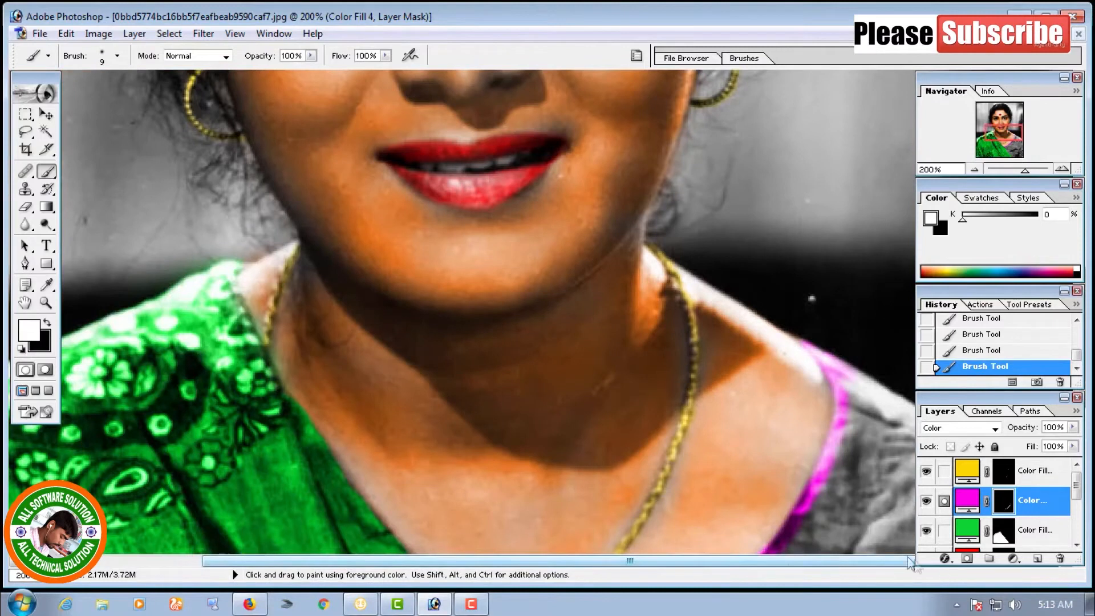
left_click(976, 169)
key("bracketright")
key("bracketright")
key("bracketright")
key("bracketright")
key("bracketright")
key("bracketright")
key("bracketright")
key("bracketright")
mouse_move(759, 374)
left_mouse_down()
mouse_move(866, 525)
mouse_move(825, 432)
mouse_move(844, 557)
mouse_move(786, 358)
left_mouse_up()
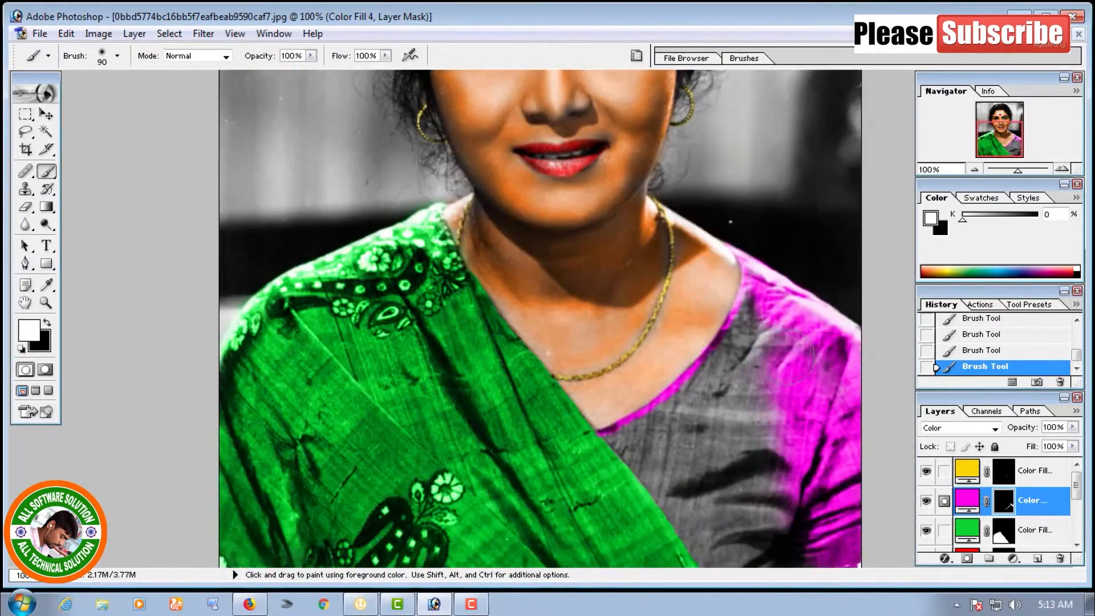
Step: Paint the magenta mask inward from the blouse neckline and shoulder edge with a smaller brush, undoing the stray stroke
left_click(1062, 170)
left_click(1063, 170)
key("bracketleft")
left_click_drag(733, 272, 853, 407)
scroll(856, 410, "down", 3)
left_click_drag(820, 562, 939, 562)
mouse_move(632, 306)
left_mouse_down()
mouse_move(683, 377)
mouse_move(642, 307)
left_mouse_up()
key("ctrl+z")
left_click_drag(686, 370, 830, 541)
scroll(728, 425, "down", 1)
Step: Fill the remaining gray blouse front down to the sari's edge on the magenta mask with a larger brush
left_click(975, 170)
key("bracketright")
key("bracketright")
key("bracketright")
mouse_move(627, 309)
left_mouse_down()
mouse_move(649, 278)
mouse_move(752, 444)
left_mouse_up()
mouse_move(728, 401)
left_mouse_down()
mouse_move(830, 424)
mouse_move(816, 530)
left_mouse_up()
double_click(975, 170)
key("bracketright")
key("bracketright")
key("bracketright")
key("bracketright")
key("ctrl+plus")
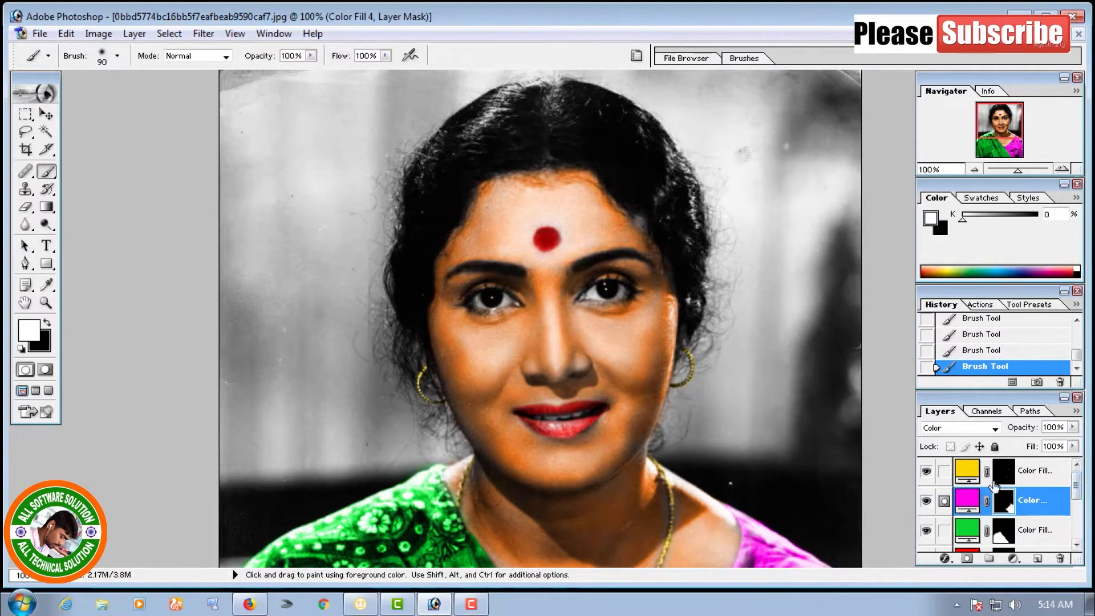
Step: Add a solid color fill layer in blue 0006FF above the yellow fill layer
left_click(1027, 471)
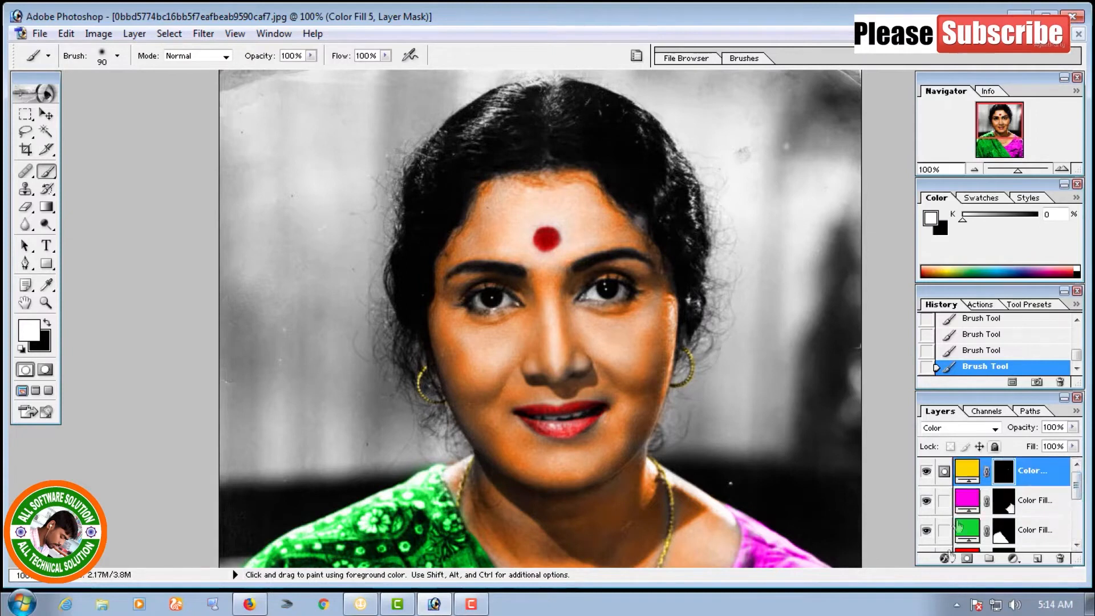
left_click(1017, 561)
left_click(970, 297)
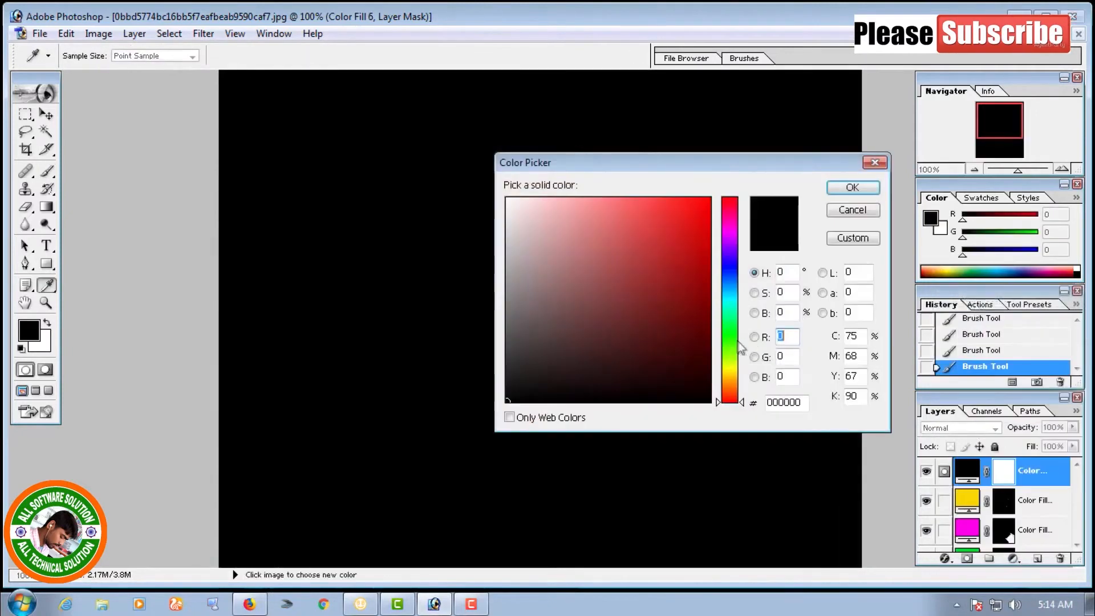
left_click_drag(733, 301, 735, 266)
mouse_move(611, 239)
left_mouse_down()
mouse_move(662, 203)
mouse_move(709, 198)
left_mouse_up()
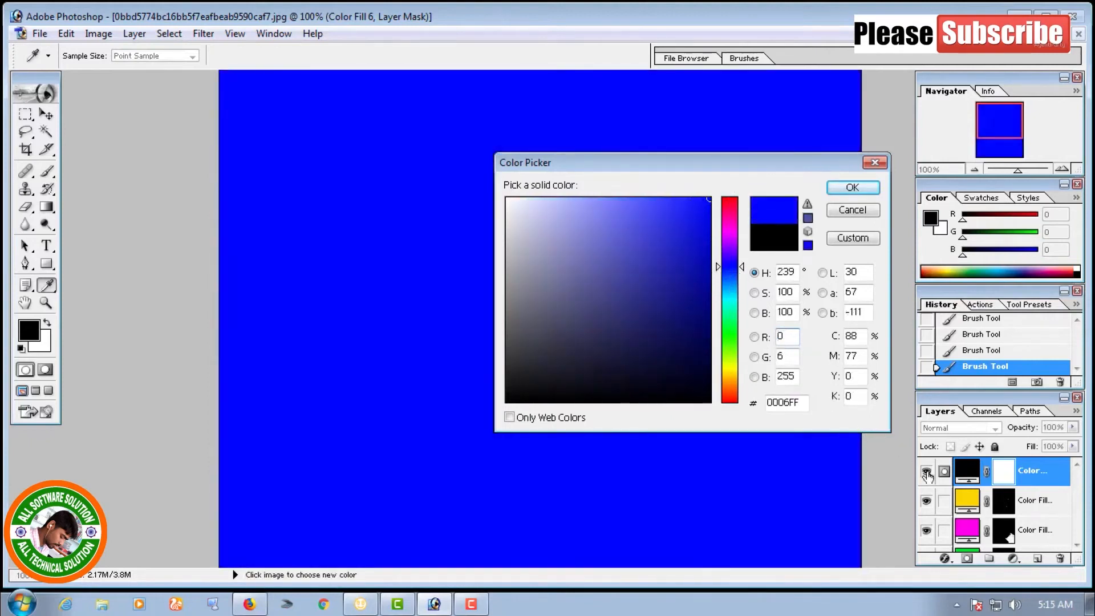
left_click(861, 191)
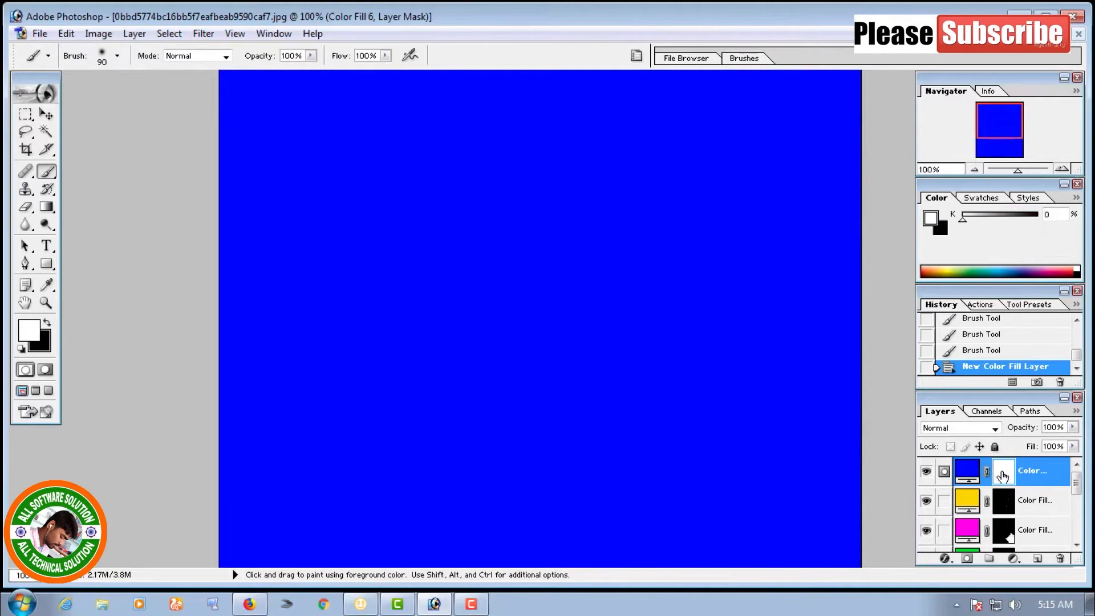
Step: Invert the blue fill layer's mask to black and set the layer's blending mode to Color
key("ctrl+i")
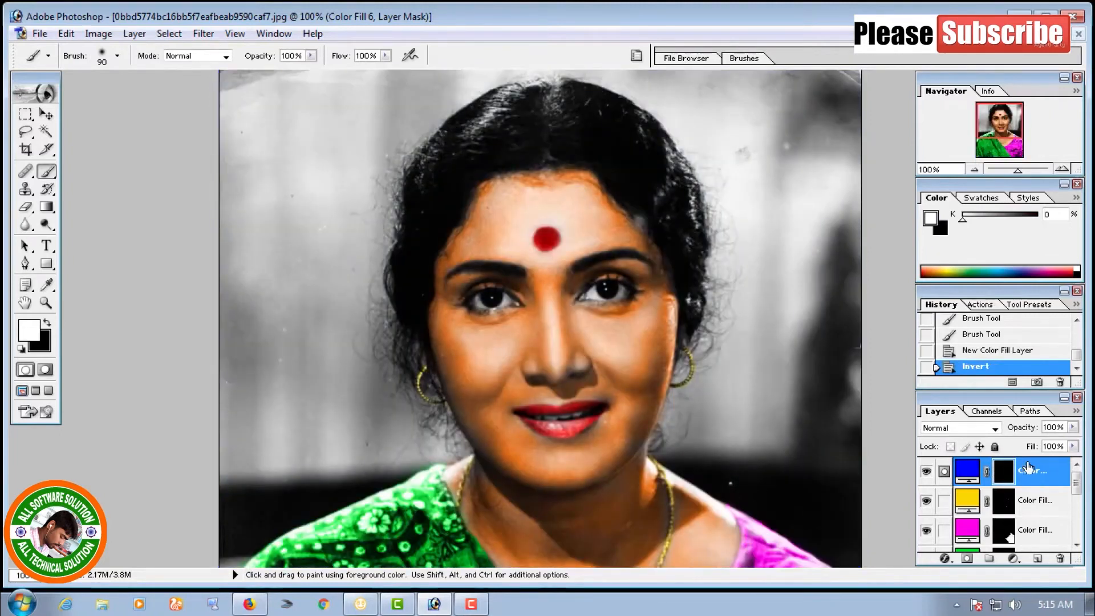
left_click(995, 429)
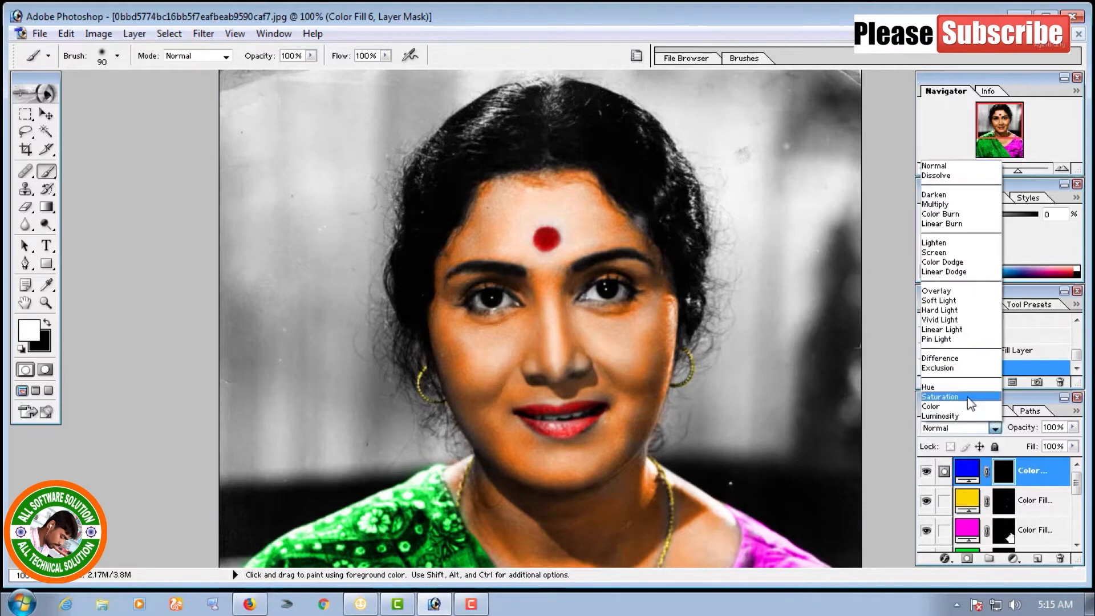
left_click(959, 416)
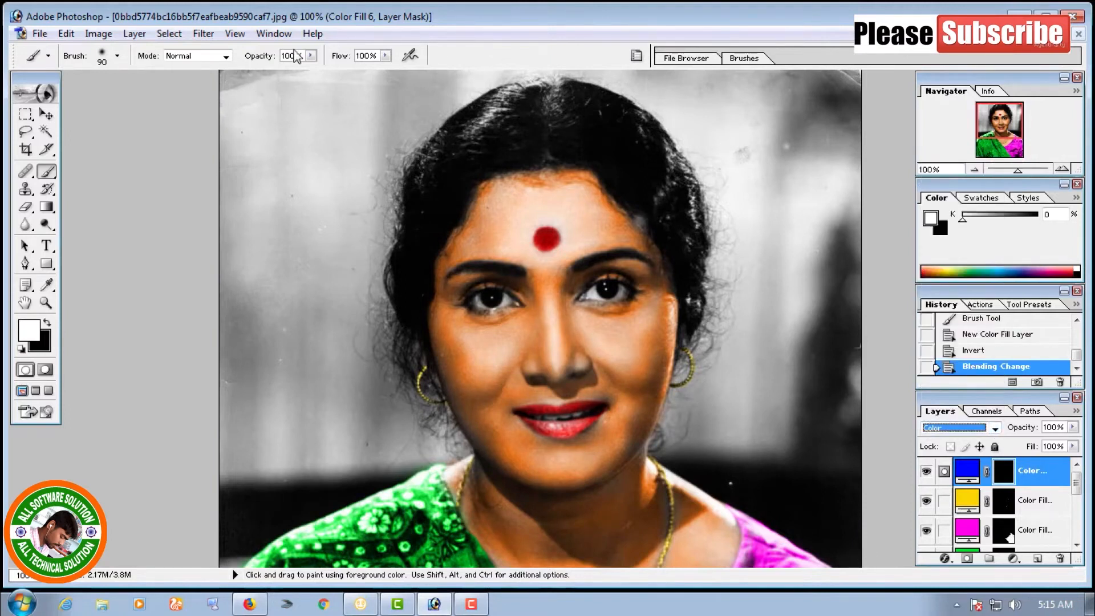
Step: Tint the hair highlights blue on the mask with a 60 px brush at 30% opacity and 31% flow
left_click(311, 55)
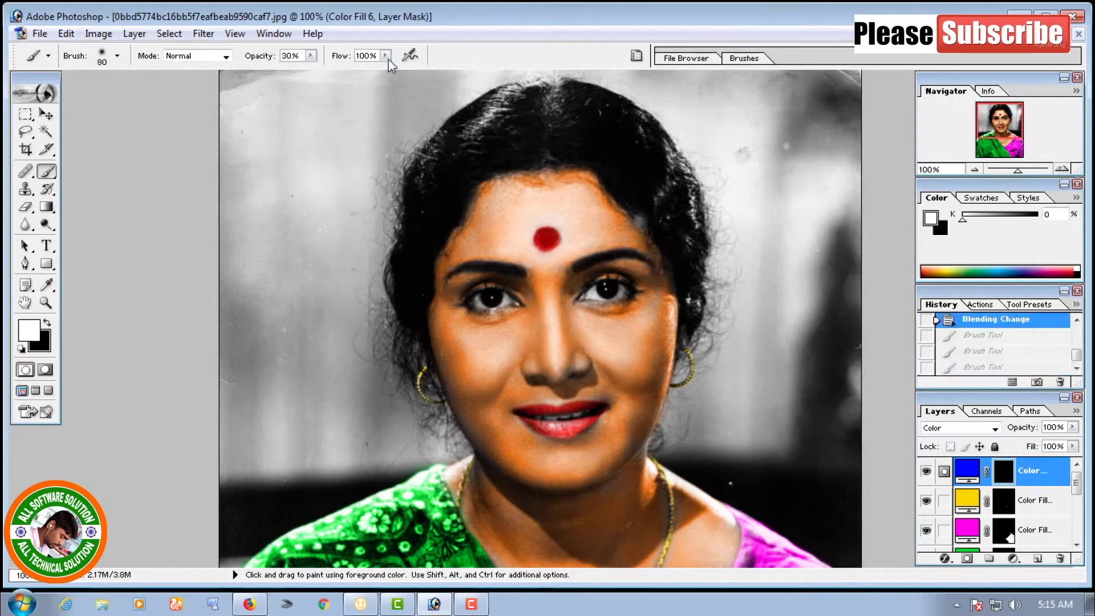
left_click_drag(386, 55, 325, 75)
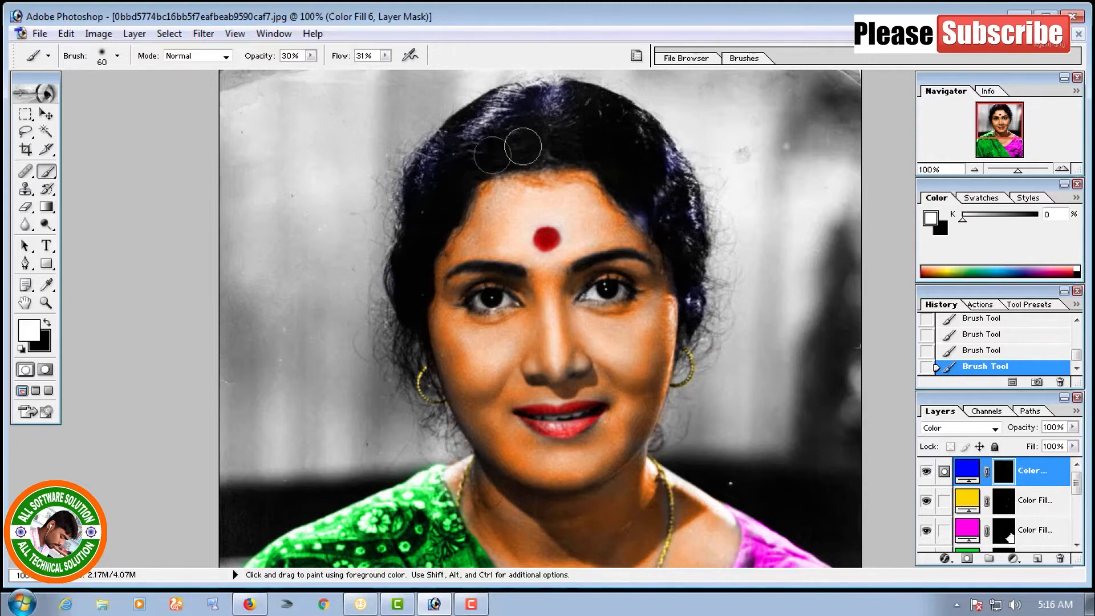
key("ctrl+minus")
key("ctrl+minus")
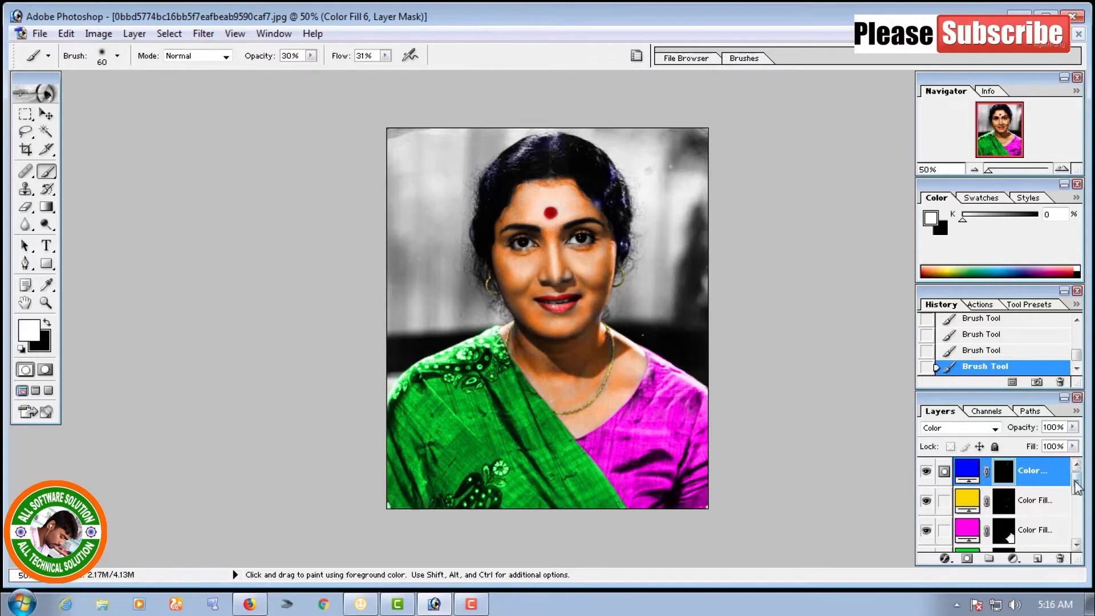
Step: Start a Pen tool path at the picture's edge and trace the sari-covered shoulder up toward the neck
left_click_drag(1076, 484, 1080, 546)
left_click(1002, 539)
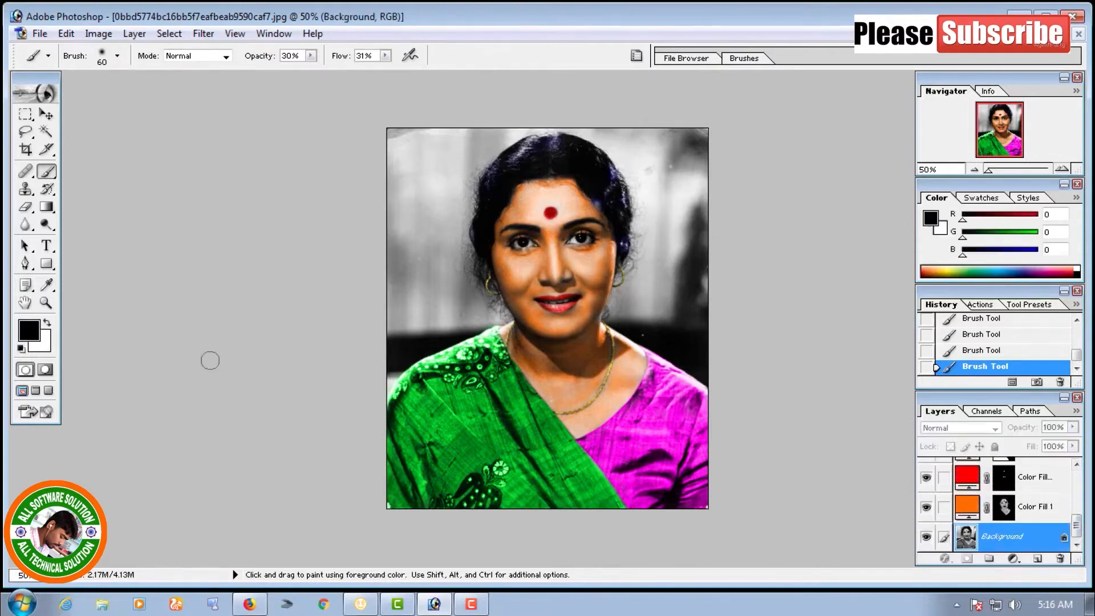
left_click(25, 263)
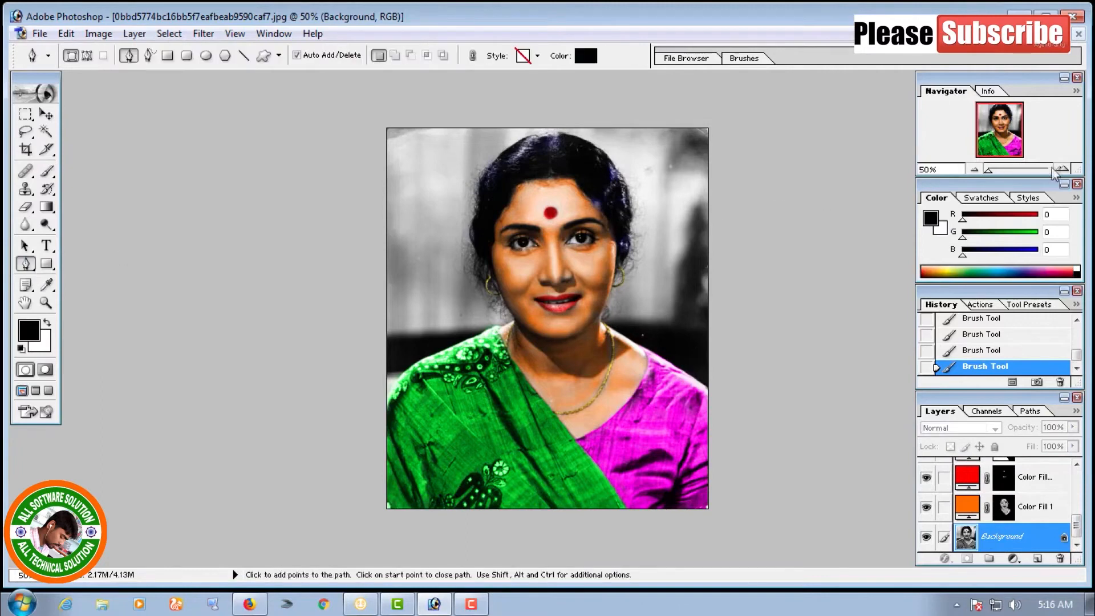
left_click(1062, 169)
left_click(1062, 169)
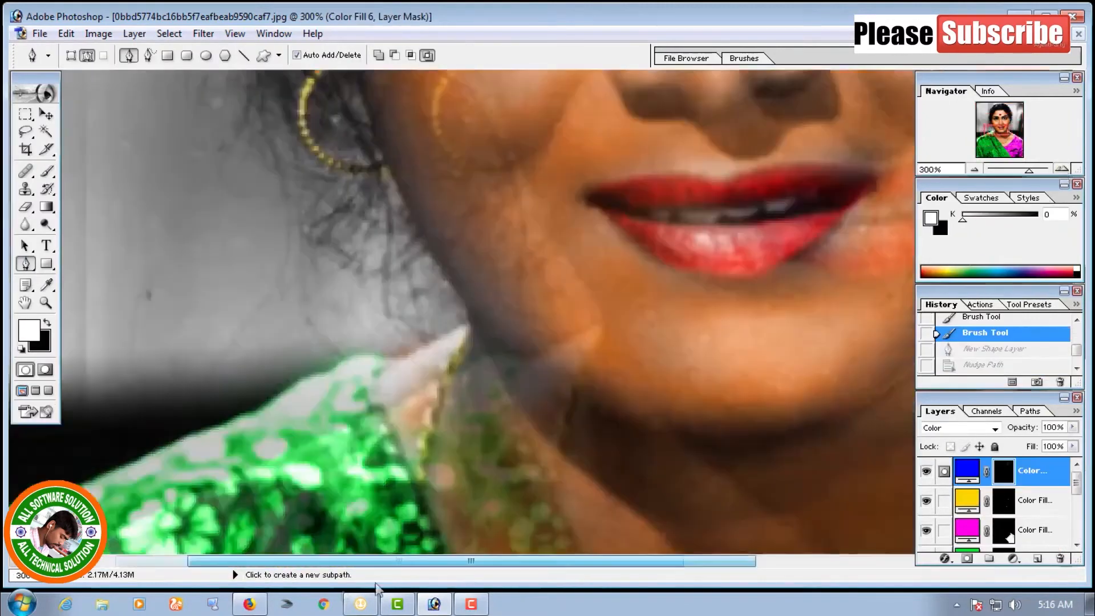
left_click(974, 170)
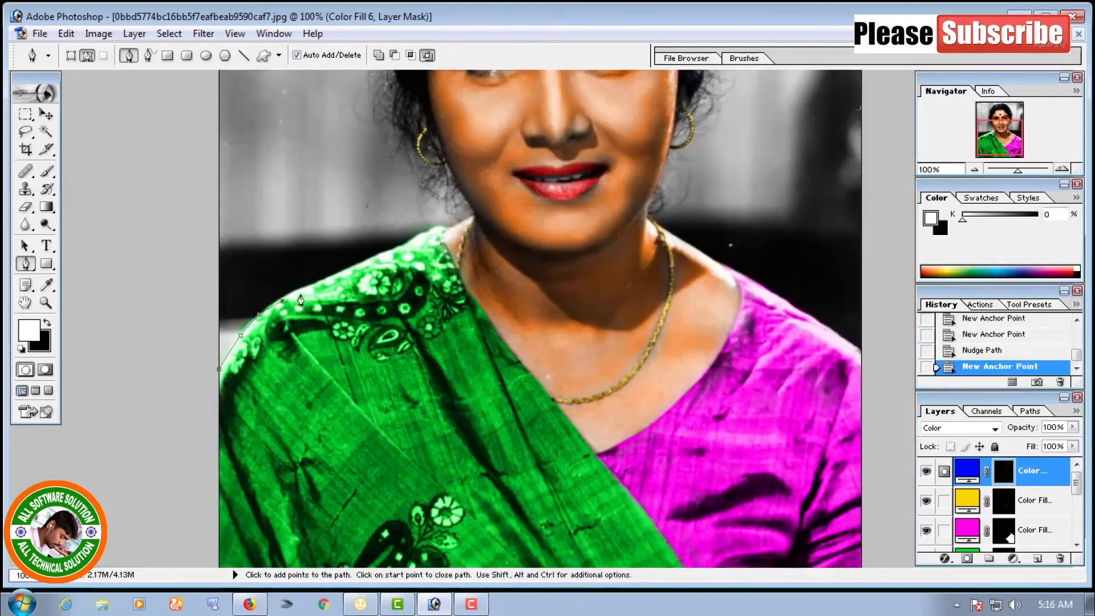
left_click(383, 253)
left_click(414, 240)
left_click(435, 229)
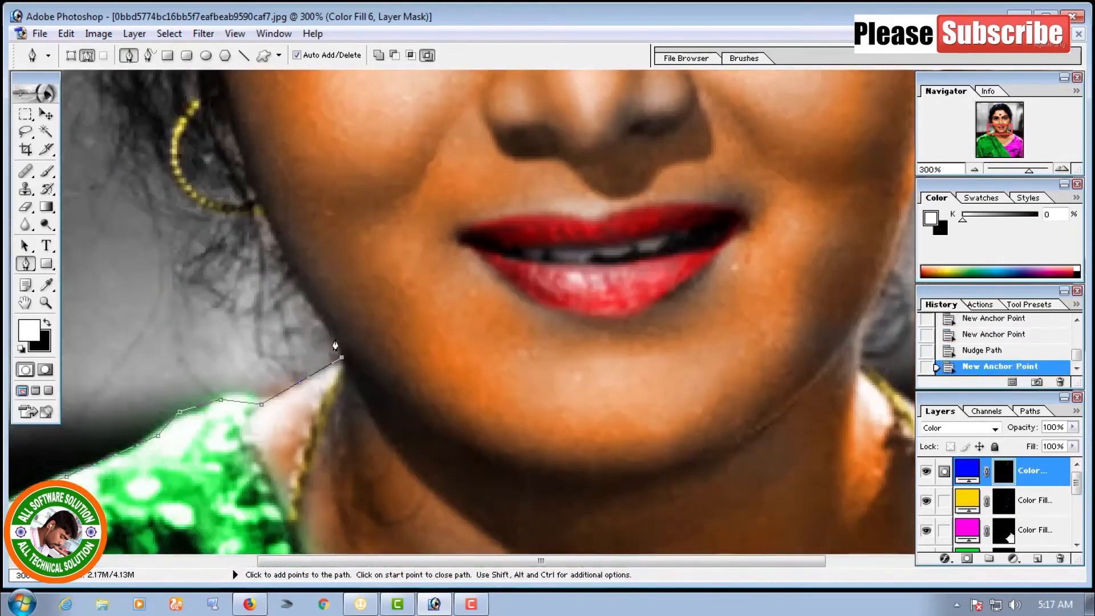
Step: Continue the path up the jaw, around the outside of the earring and to the hair above it
left_click(282, 249)
left_click(205, 207)
left_click(177, 184)
left_click(169, 149)
scroll(168, 149, "up", 3)
left_click(182, 280)
left_click(196, 266)
left_click(176, 201)
left_click(132, 152)
double_click(974, 170)
Step: Trace the path up the side of the hair on the sari-shoulder side toward the crown
left_click(393, 303)
left_click(389, 284)
left_click(388, 254)
left_click(397, 230)
left_click(403, 196)
left_click(409, 167)
left_click(425, 143)
left_click(444, 123)
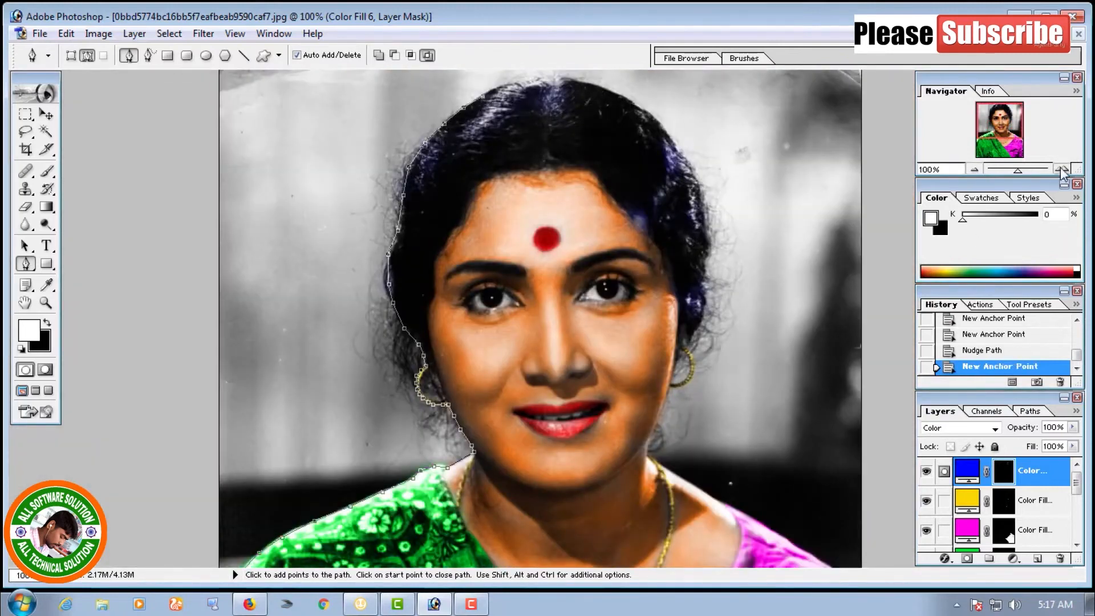
Step: Carry the path over the crown of the head and onto the opposite side of the hair
left_click(1061, 169)
left_click(437, 112)
left_click(463, 103)
left_click(502, 94)
left_click(535, 93)
left_click(565, 95)
left_click(585, 94)
left_click(610, 93)
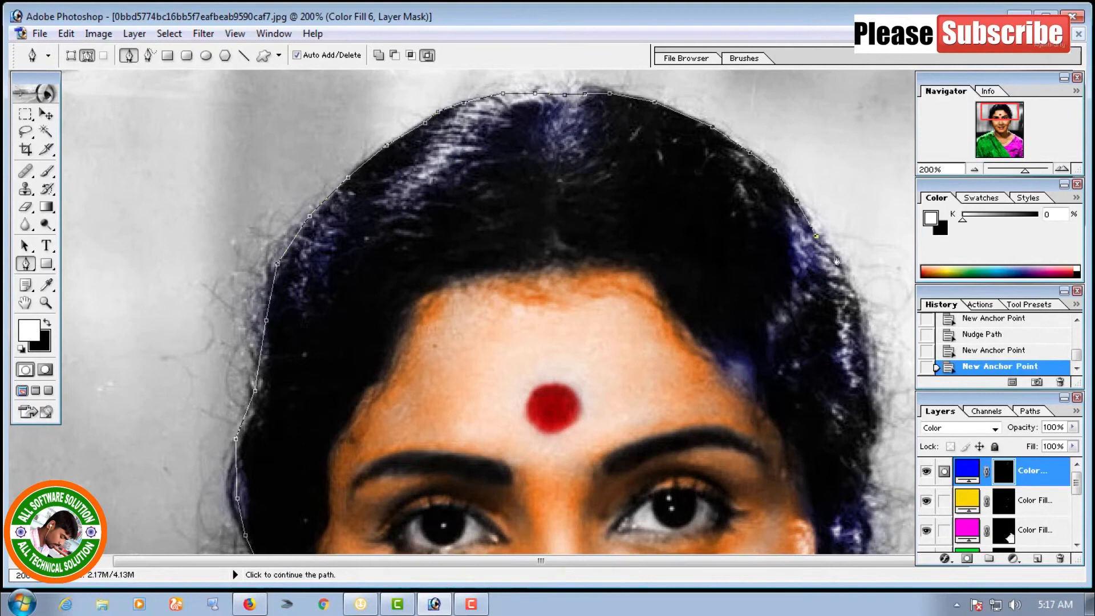
left_click(837, 261)
left_click(860, 313)
Step: Trace the path down the blouse-side hair edge to the top of the second earring
scroll(861, 312, "down", 2)
left_click(874, 297)
left_click(879, 339)
left_click(873, 367)
left_click(868, 395)
scroll(868, 394, "down", 3)
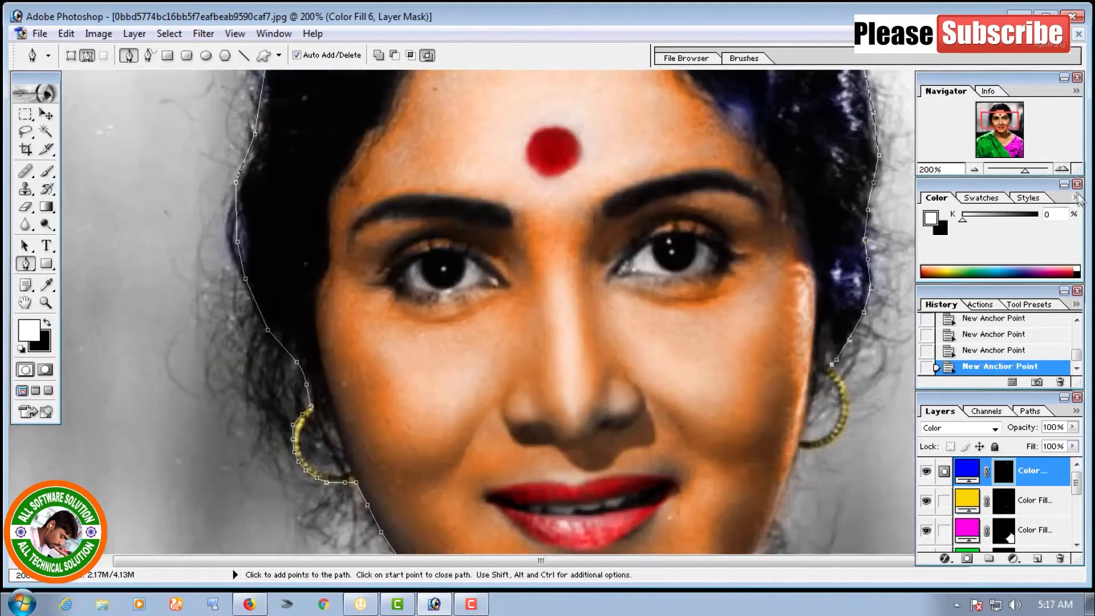
left_click(1061, 169)
left_click_drag(657, 561, 888, 561)
Step: Trace the path around the outer curve of the second earring to the cheek
left_click(561, 414)
left_click(569, 431)
left_click(571, 451)
left_click(573, 465)
left_click(566, 482)
left_click(559, 496)
left_click(494, 515)
Step: Continue the path from the earring down the cheek and jaw to the neck
left_click(974, 170)
left_click(677, 404)
left_click(662, 445)
left_click(656, 461)
left_click(645, 478)
left_click(639, 510)
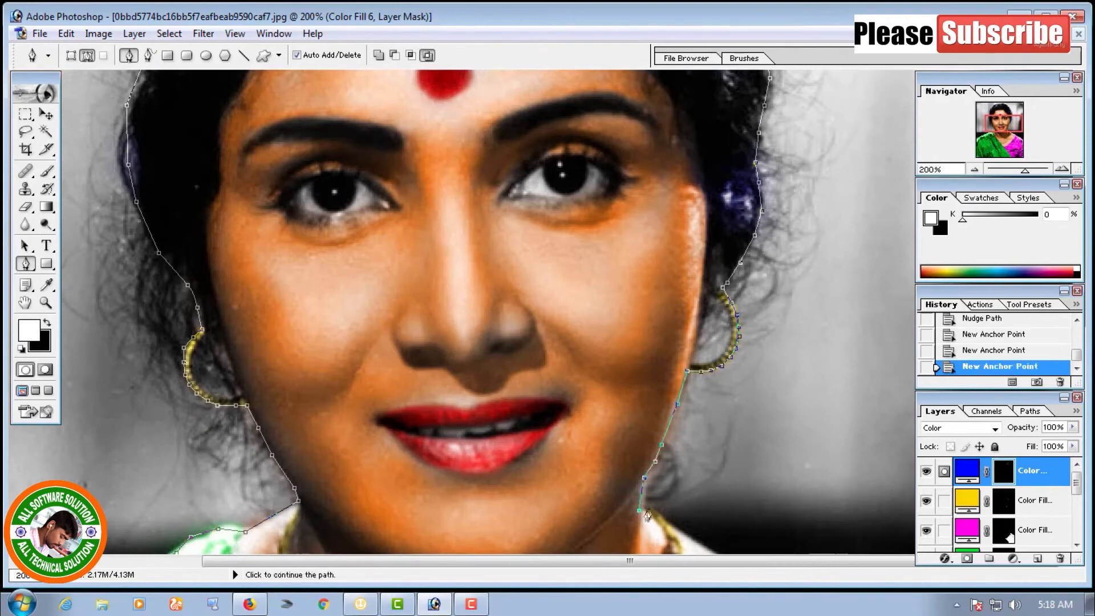
left_click(654, 516)
Step: Trace the path along the neck and magenta blouse shoulder to the picture's edge
scroll(653, 516, "down", 3)
left_click(673, 450)
left_click(736, 493)
left_click(974, 169)
left_click(814, 483)
left_click(872, 524)
left_click(974, 169)
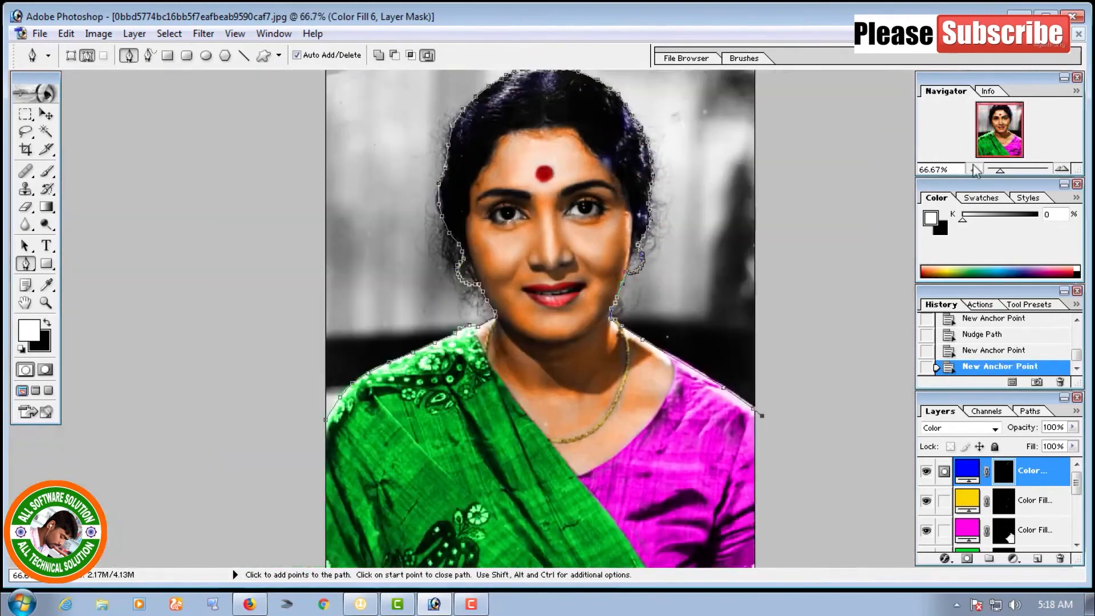
Step: Close the path around the figure by running it outside the picture's lower corners back to the first shoulder
left_click(974, 170)
left_click(724, 533)
left_click(361, 534)
left_click(364, 417)
left_click(387, 391)
Step: Convert the path into a new anti-aliased selection with a 0-pixel feather and invert it to select the backdrop
right_click(399, 349)
left_click(456, 443)
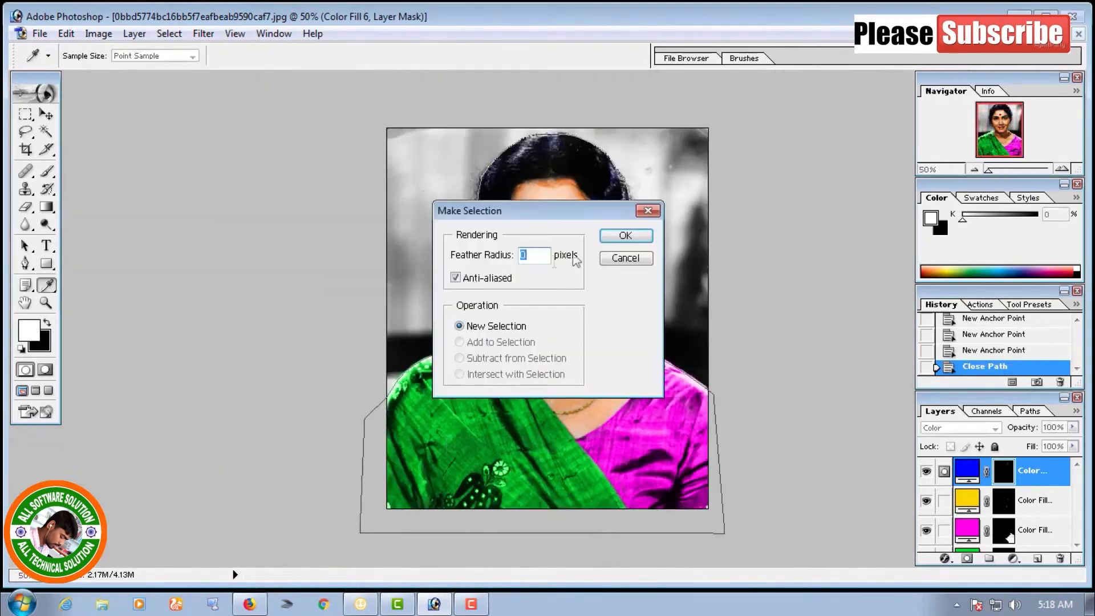
left_click(626, 236)
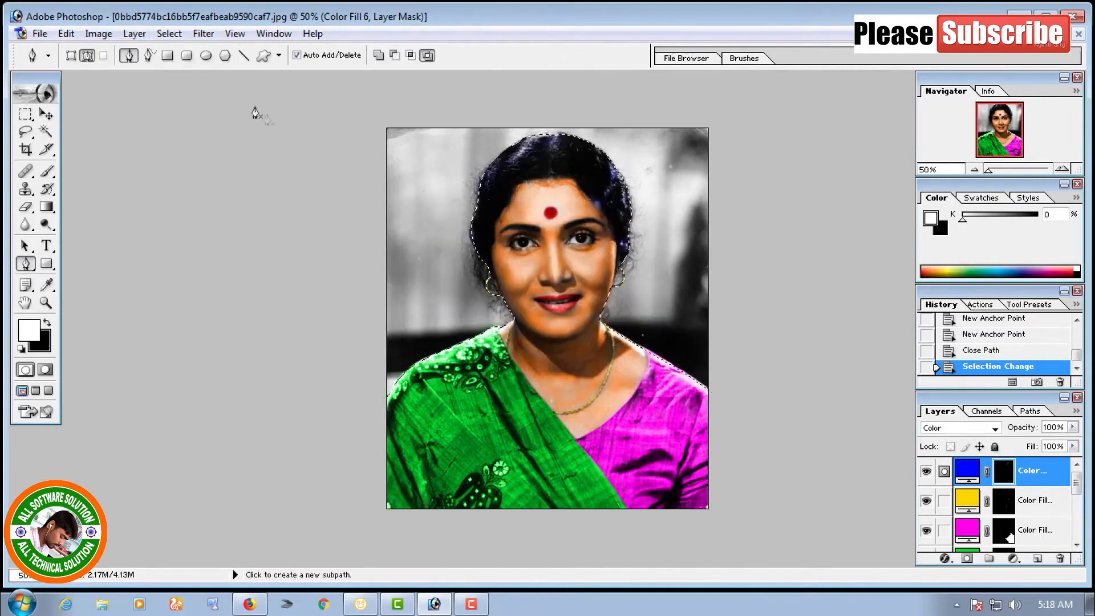
left_click(168, 34)
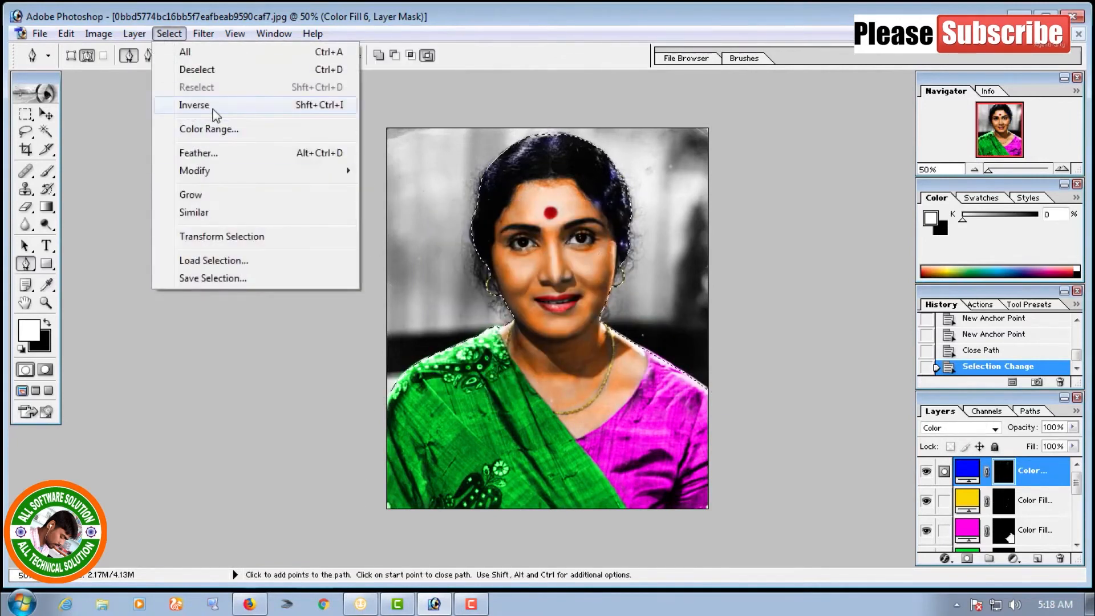
left_click(208, 107)
left_click(169, 34)
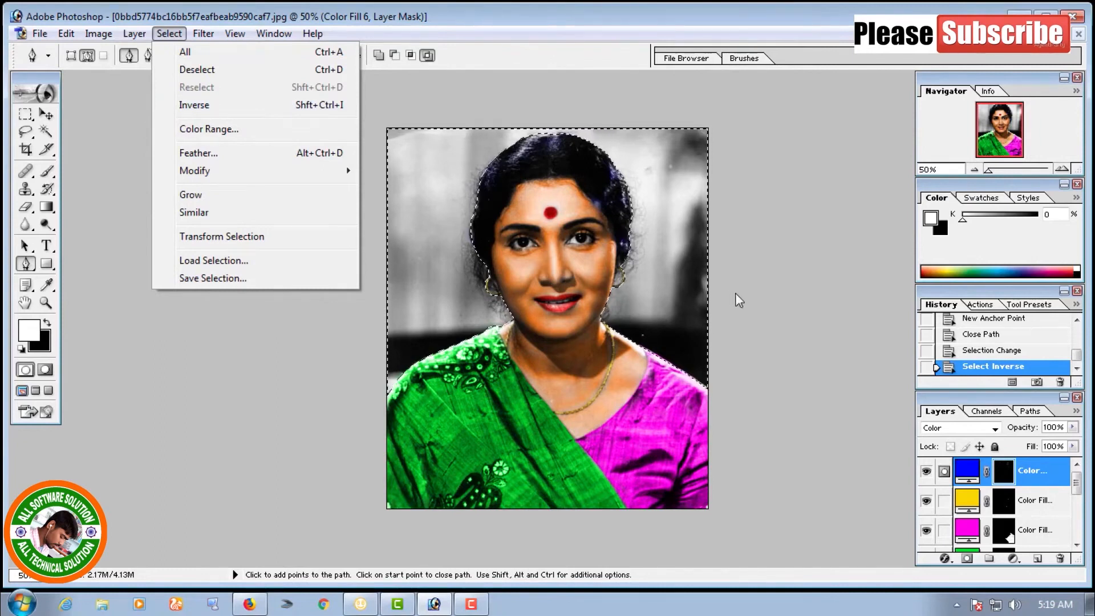
left_click(762, 294)
Step: Duplicate the Background layer, keeping the default name Background copy
left_click_drag(1077, 481, 1077, 534)
left_click(1018, 537)
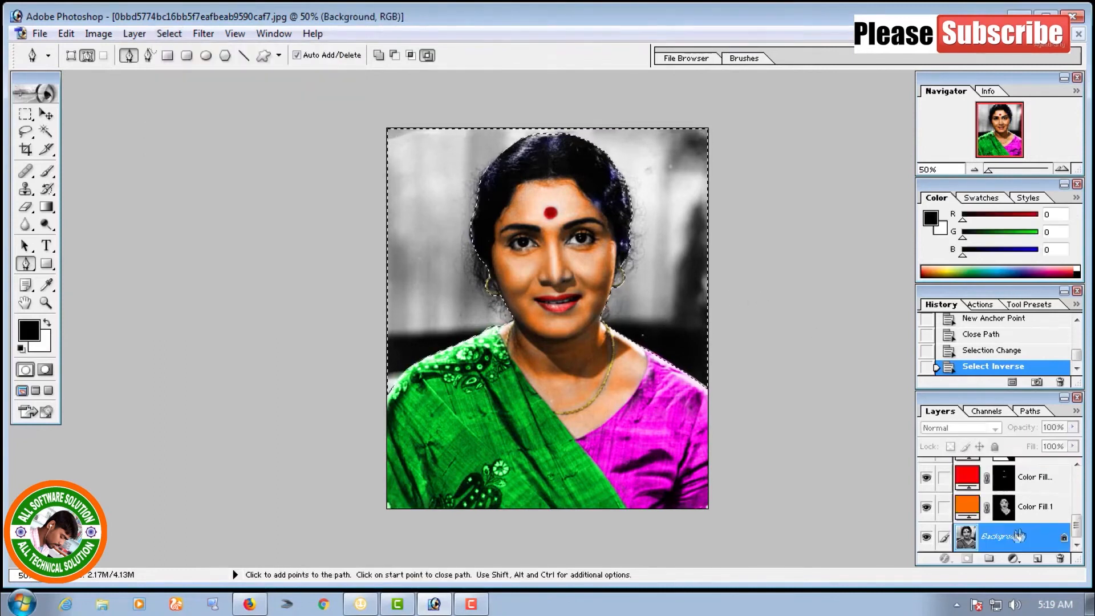
right_click(1006, 540)
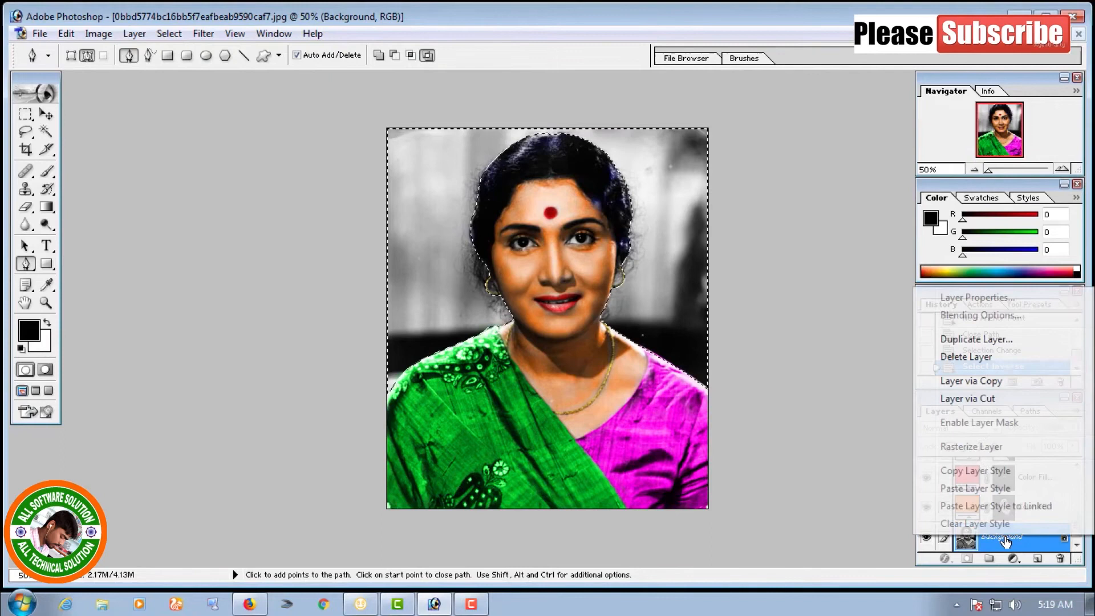
left_click(976, 339)
left_click(677, 262)
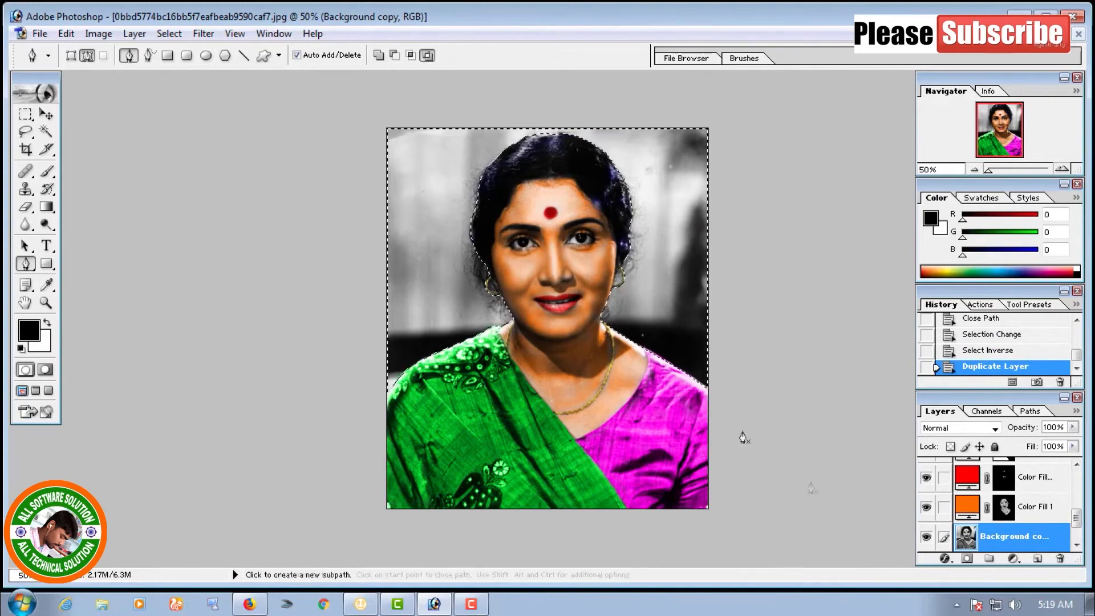
Step: Set the foreground colour for the Brush tool to a bright blue, RGB 36, 143, 252
left_click(47, 172)
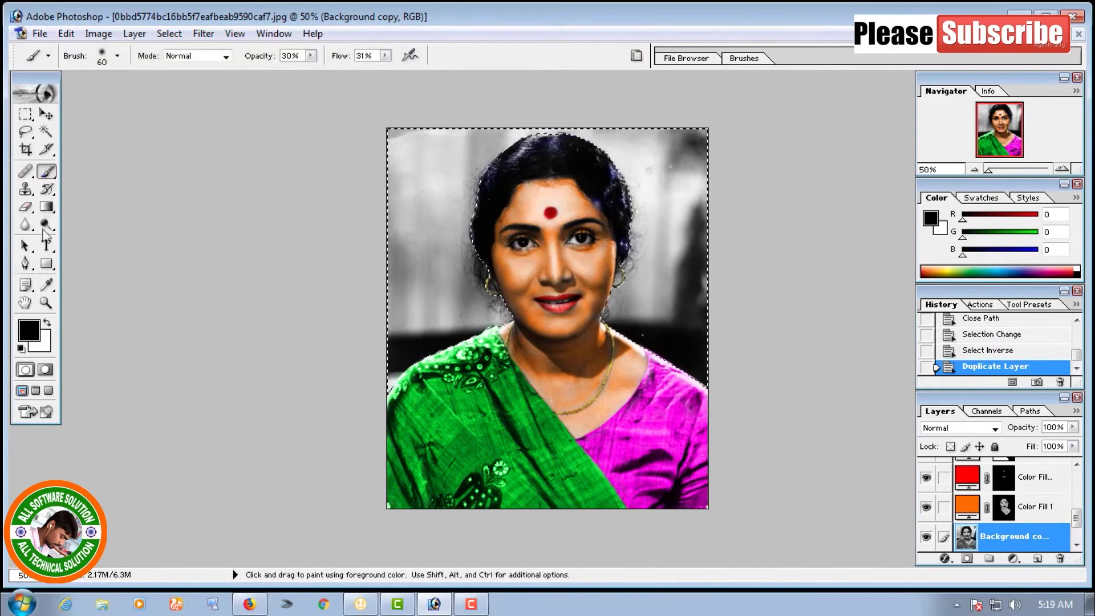
left_click(29, 329)
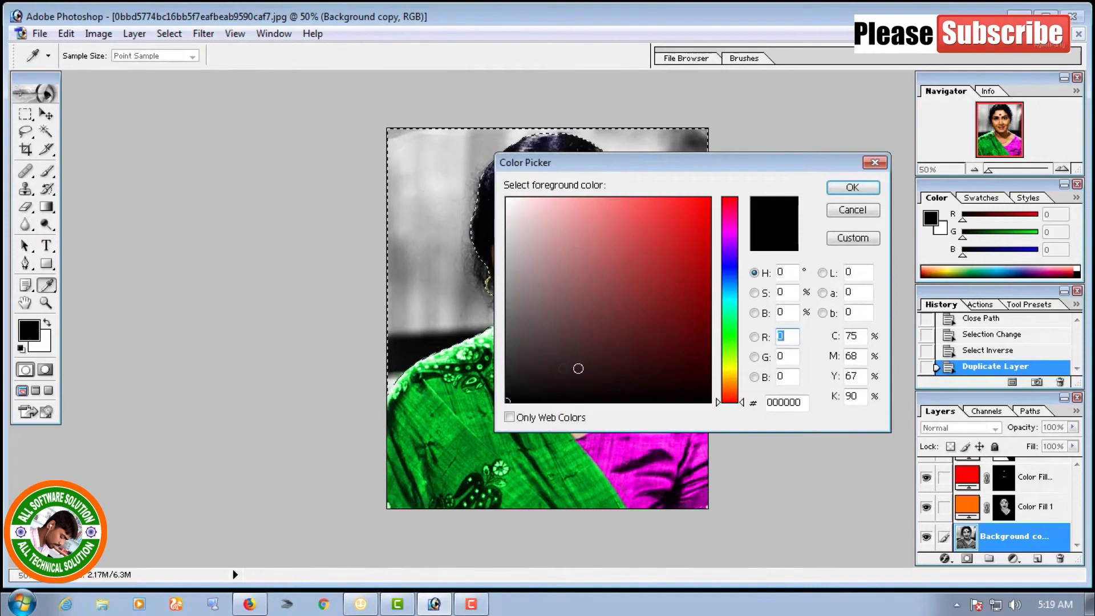
left_click_drag(725, 362, 742, 264)
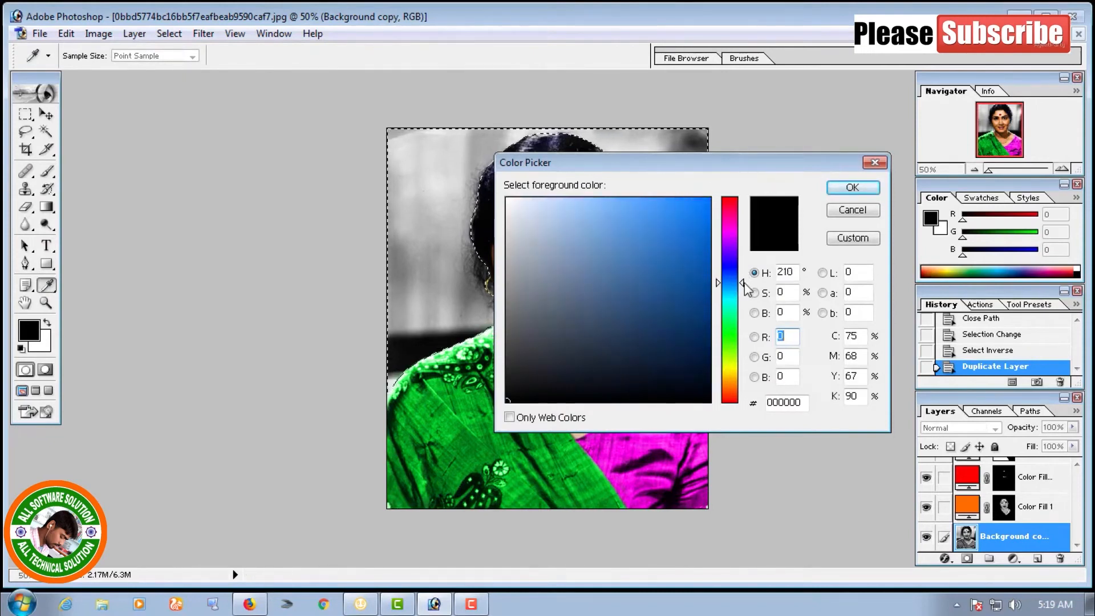
left_click(683, 199)
left_click(830, 193)
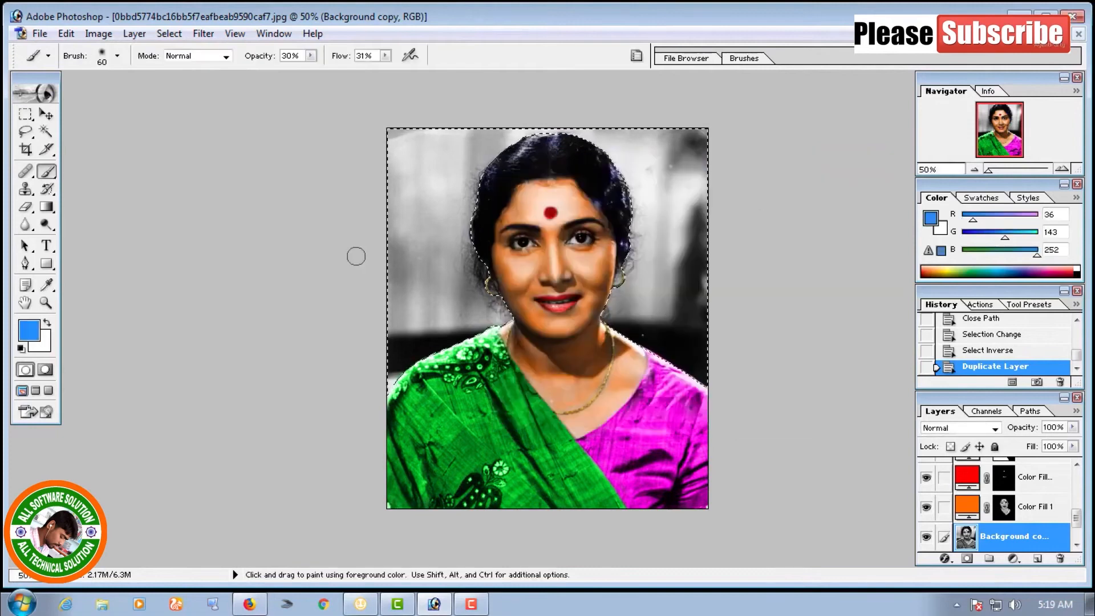
Step: Dab blue on the selected backdrop, raise the brush opacity and flow to 45% and enlarge the brush to 200 pixels
left_click_drag(395, 300, 420, 264)
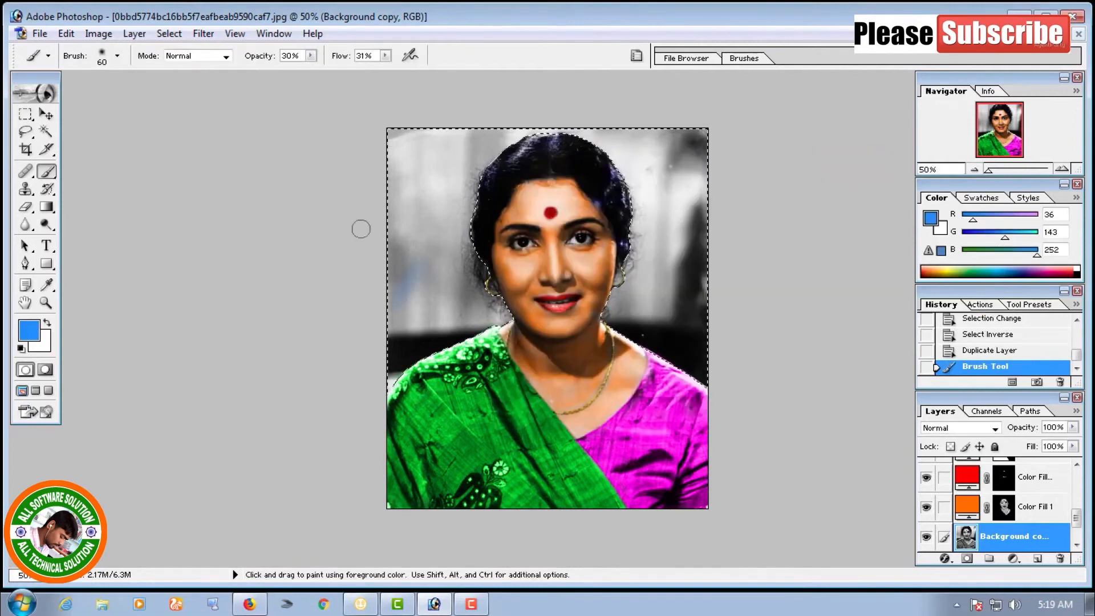
left_click_drag(312, 55, 321, 70)
left_click_drag(385, 55, 387, 73)
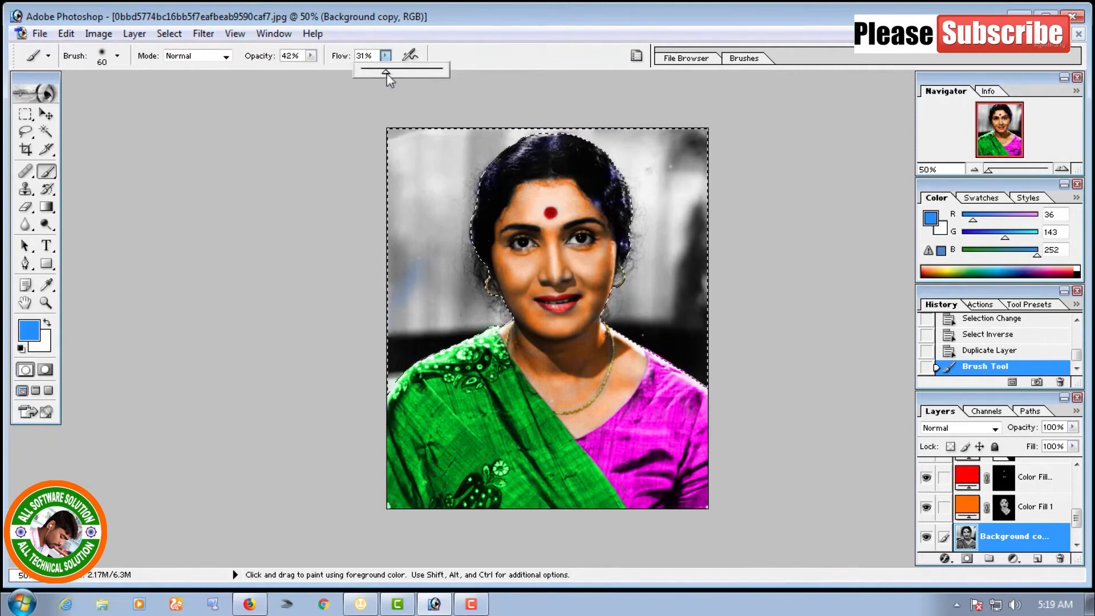
left_click_drag(310, 56, 314, 74)
left_click(416, 246)
key("]")
key("]")
key("]")
key("]")
key("]")
key("]")
key("]")
key("]")
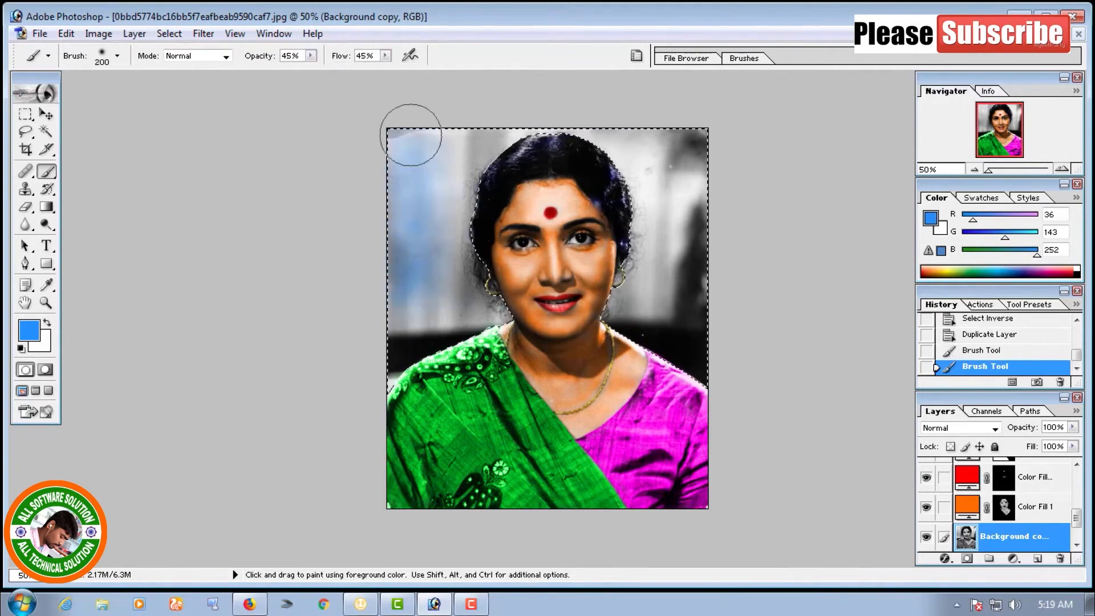
Step: Paint the whole selected backdrop around the woman blue and remove the selection
left_click_drag(411, 135, 402, 368)
left_click_drag(602, 112, 626, 352)
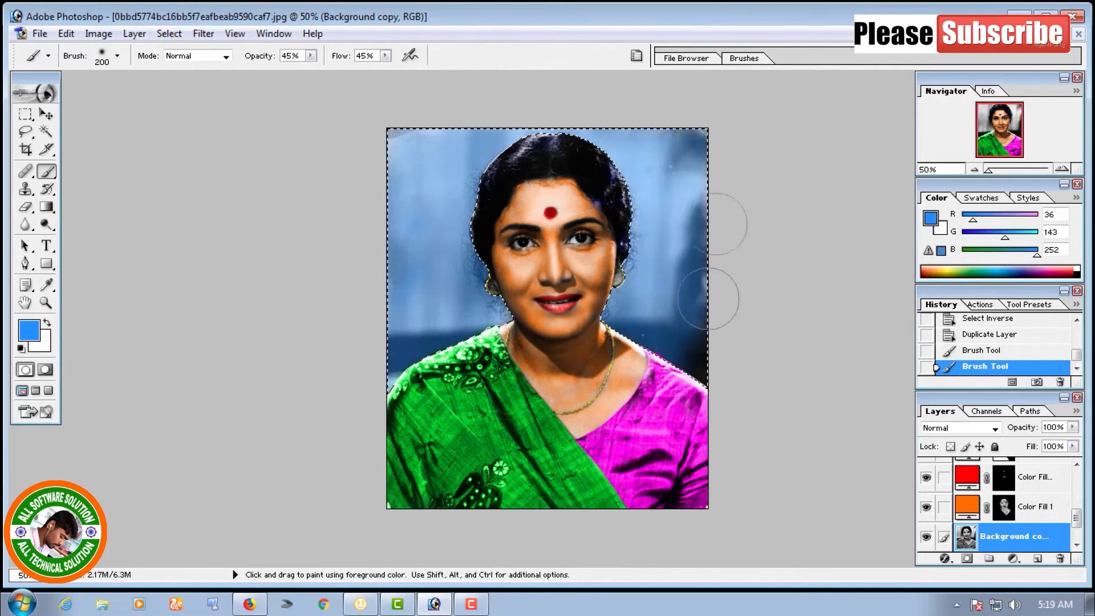
mouse_move(438, 137)
left_mouse_down()
mouse_move(373, 323)
mouse_move(375, 377)
left_mouse_up()
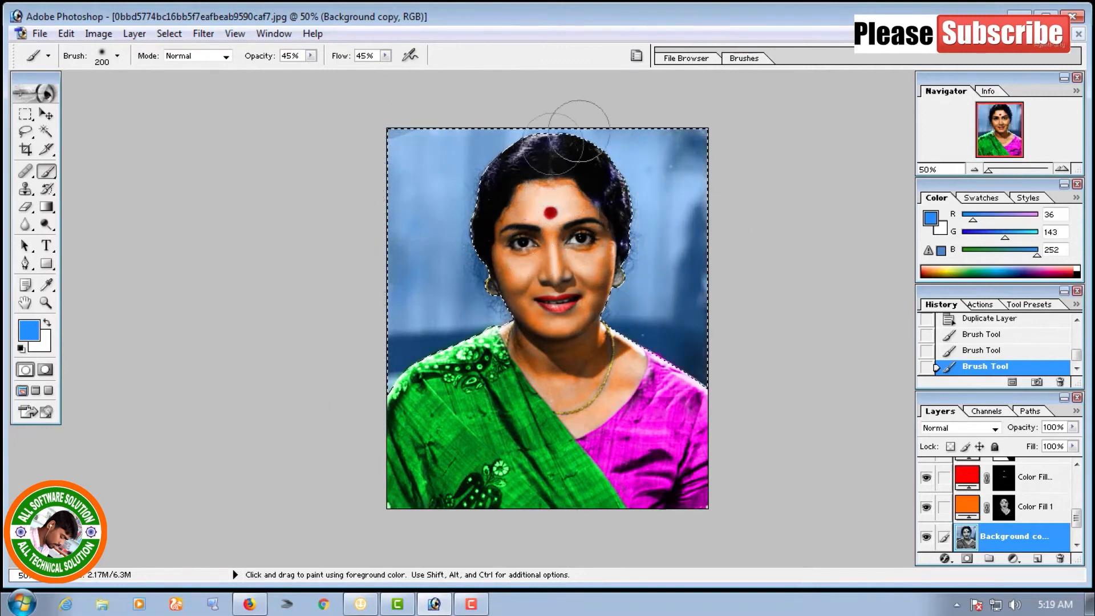
left_click_drag(657, 286, 657, 303)
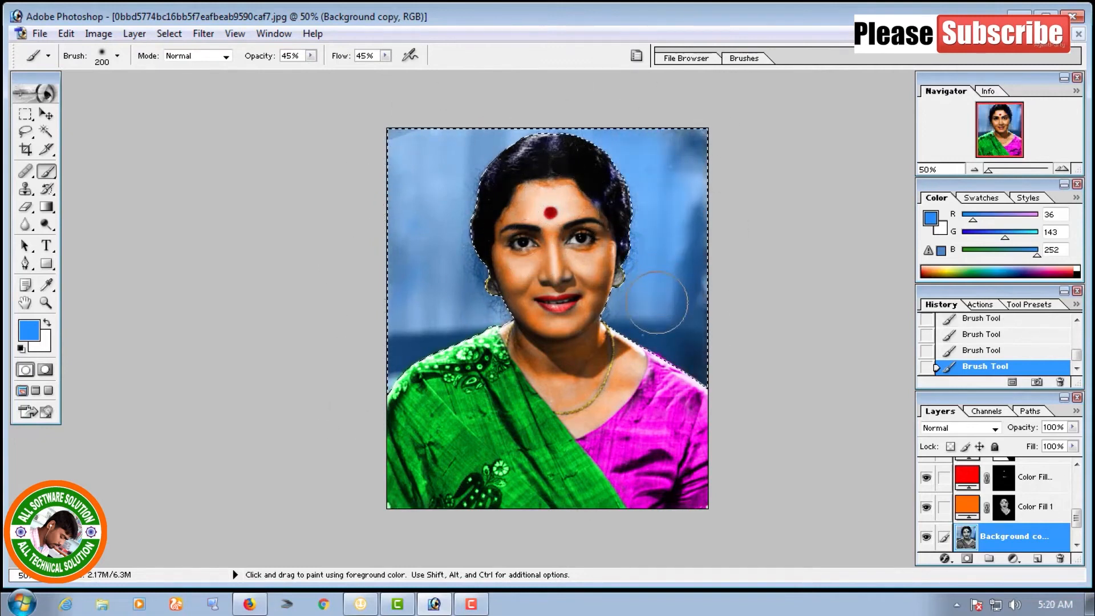
left_click(26, 149)
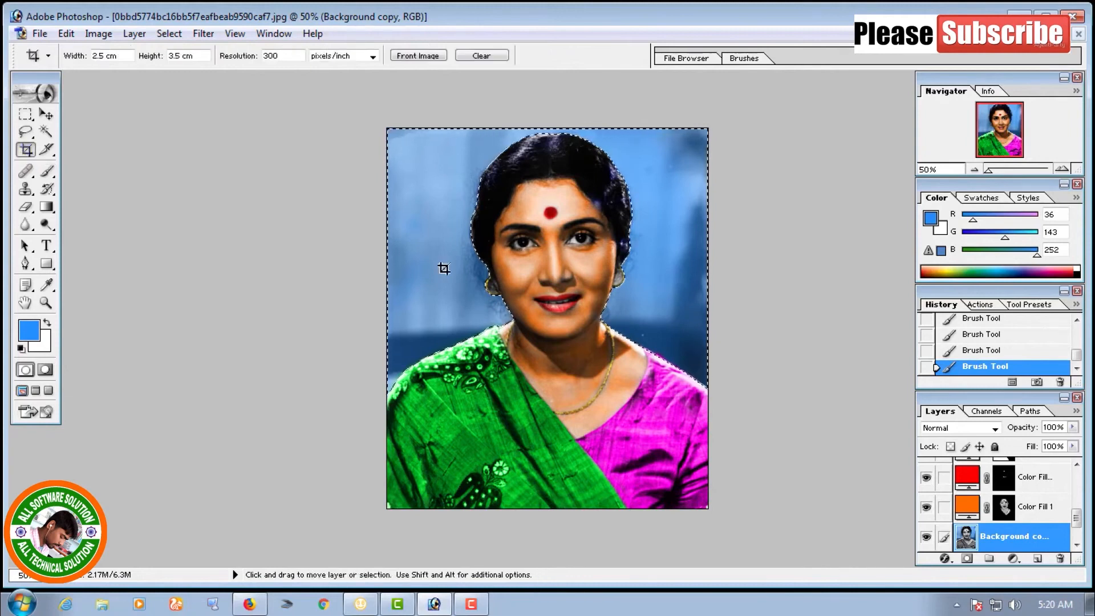
key("ctrl+d")
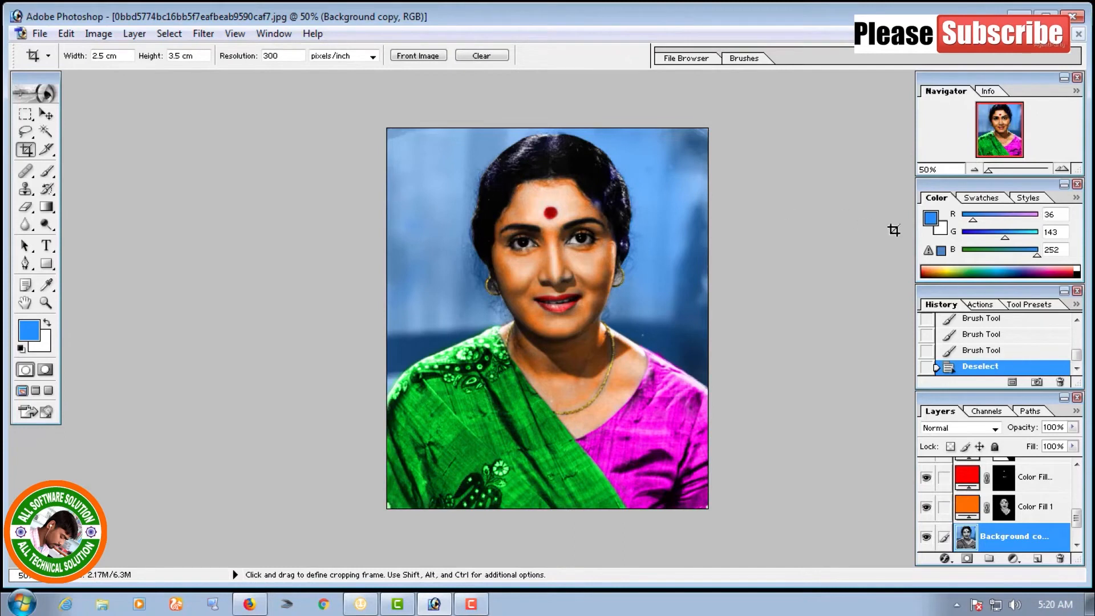
Step: Paint the grey area inside the earring on the picture's right side blue with a 10-pixel brush
left_click(1062, 169)
left_click(1062, 169)
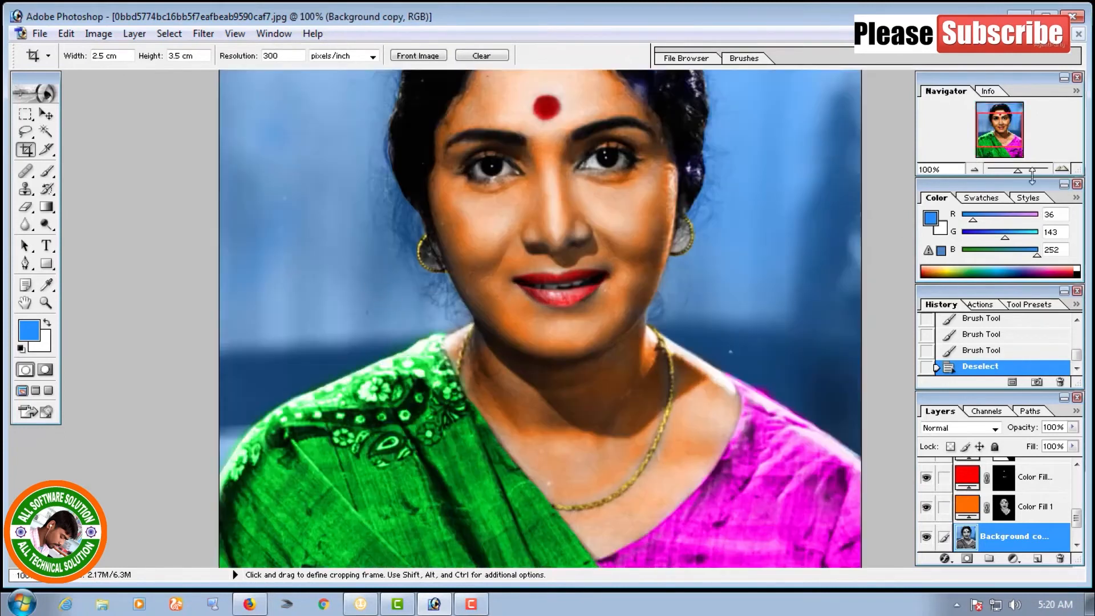
left_click(1062, 169)
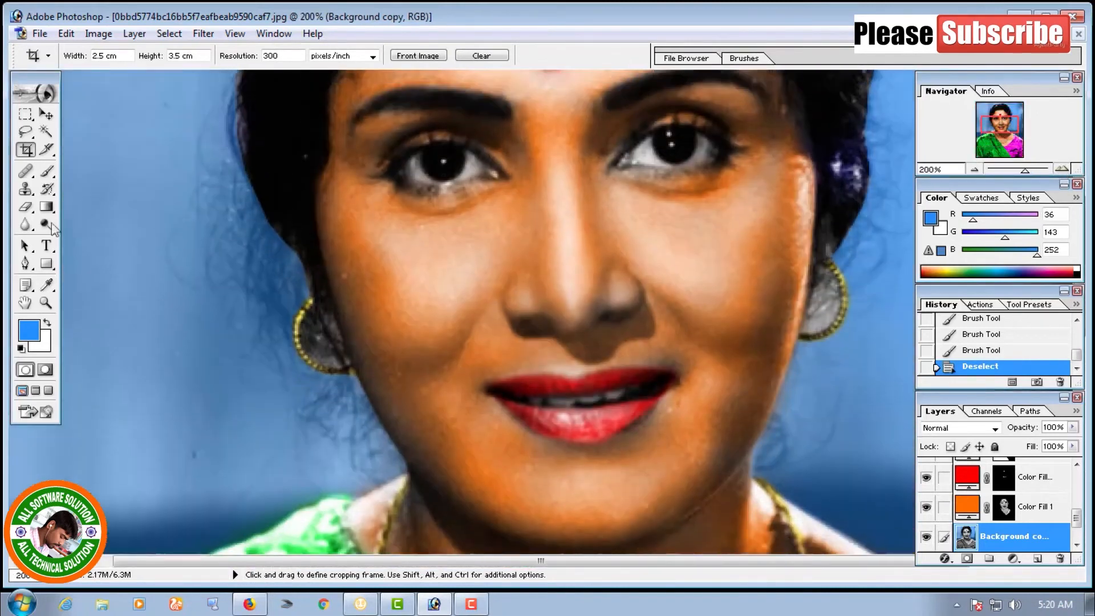
left_click(47, 171)
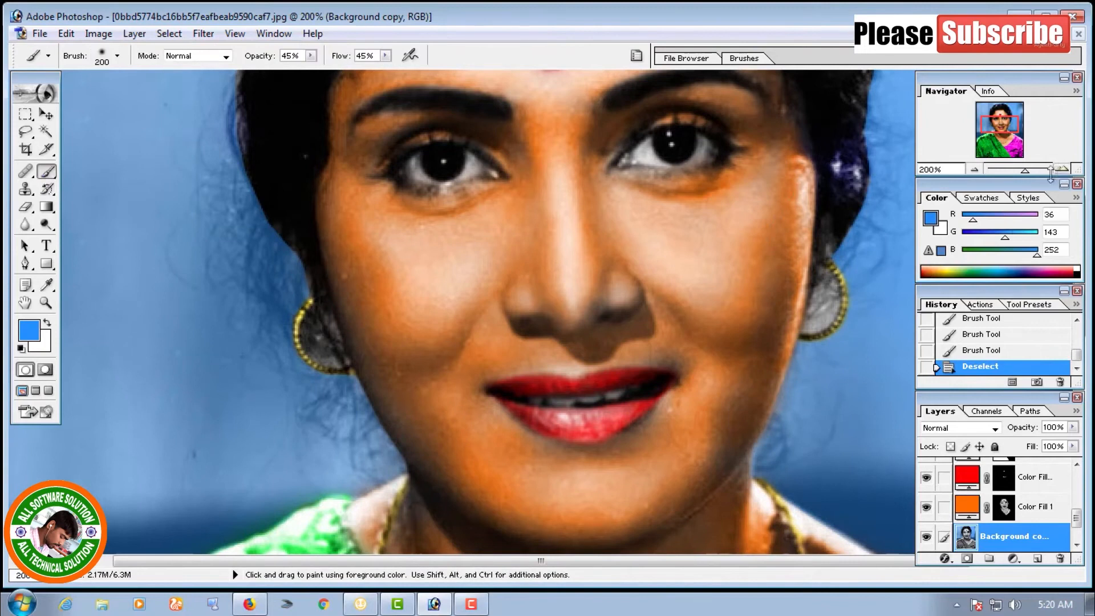
left_click(1062, 169)
left_click_drag(660, 563, 893, 563)
key("bracketleft")
key("bracketleft")
key("bracketleft")
key("bracketleft")
key("bracketleft")
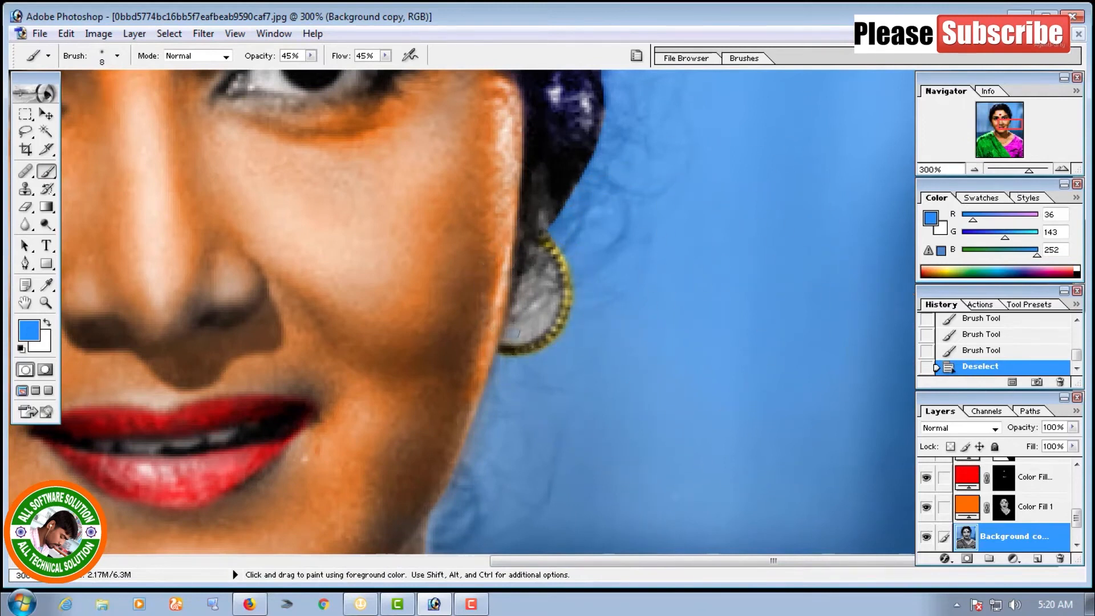
key("bracketright")
key("bracketright")
left_click(528, 332)
left_click(538, 308)
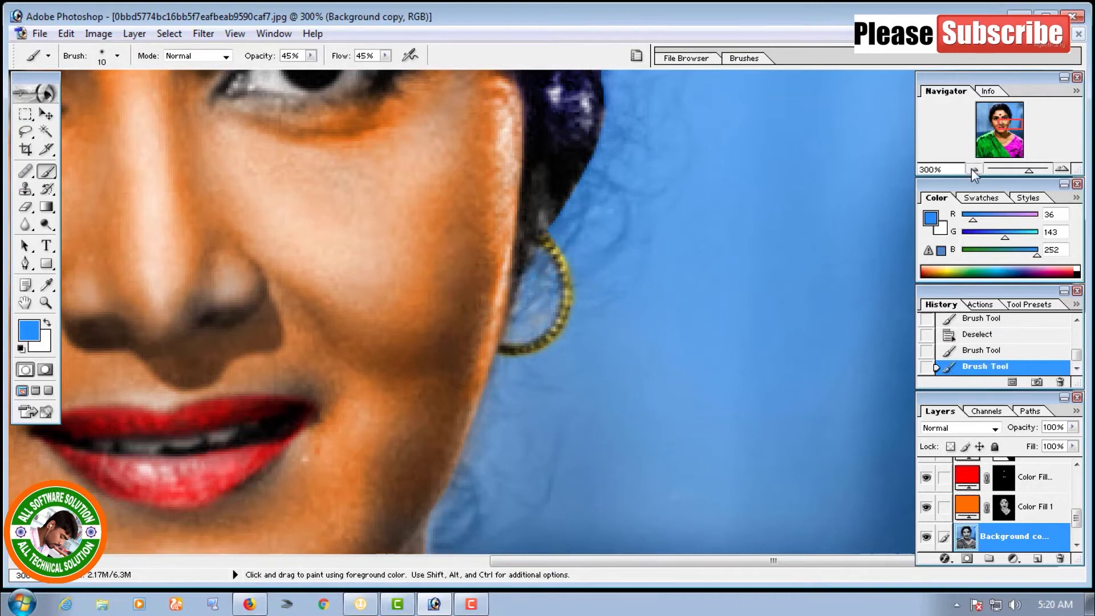
Step: Paint the grey area inside the earring on the picture's left side blue
left_click(974, 169)
left_click_drag(587, 561, 414, 561)
left_click(1056, 169)
left_click(1055, 170)
key("bracketright")
mouse_move(503, 402)
left_mouse_down()
mouse_move(485, 328)
mouse_move(496, 331)
left_mouse_up()
key("bracketleft")
mouse_move(508, 342)
left_mouse_down()
mouse_move(516, 410)
mouse_move(503, 407)
left_mouse_up()
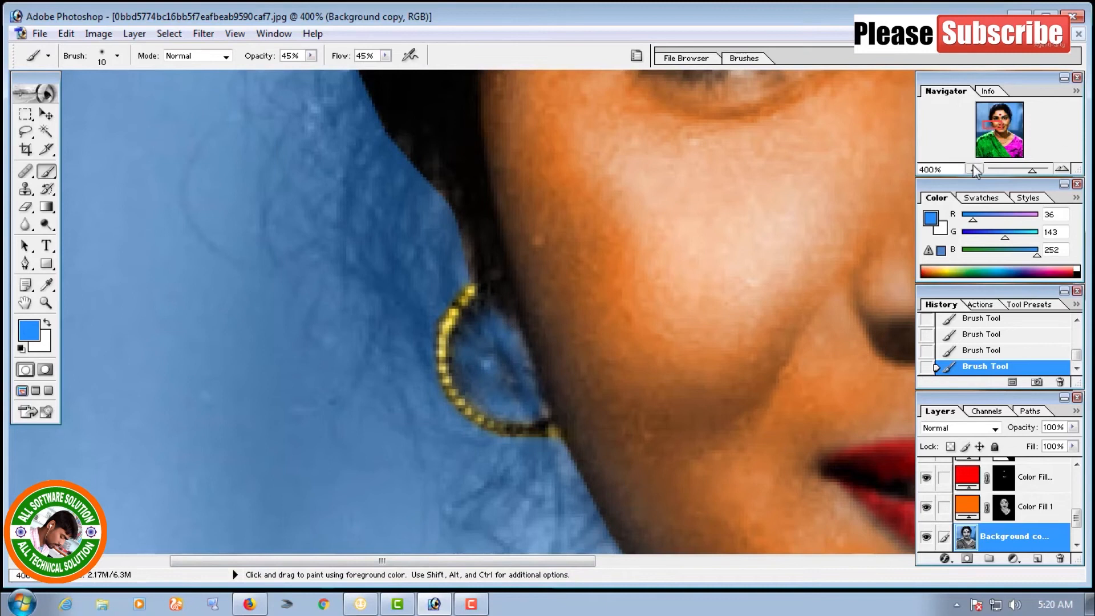
key("ctrl+0")
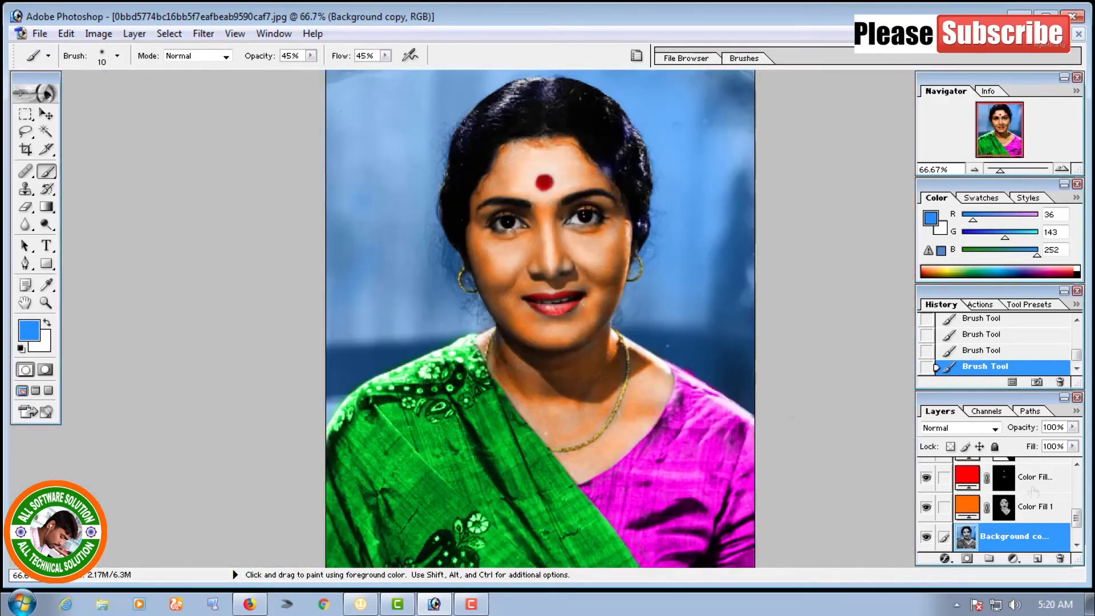
Step: Change the blending mode of the orange skin layer Color Fill 1 to Soft Light
left_click(1011, 513)
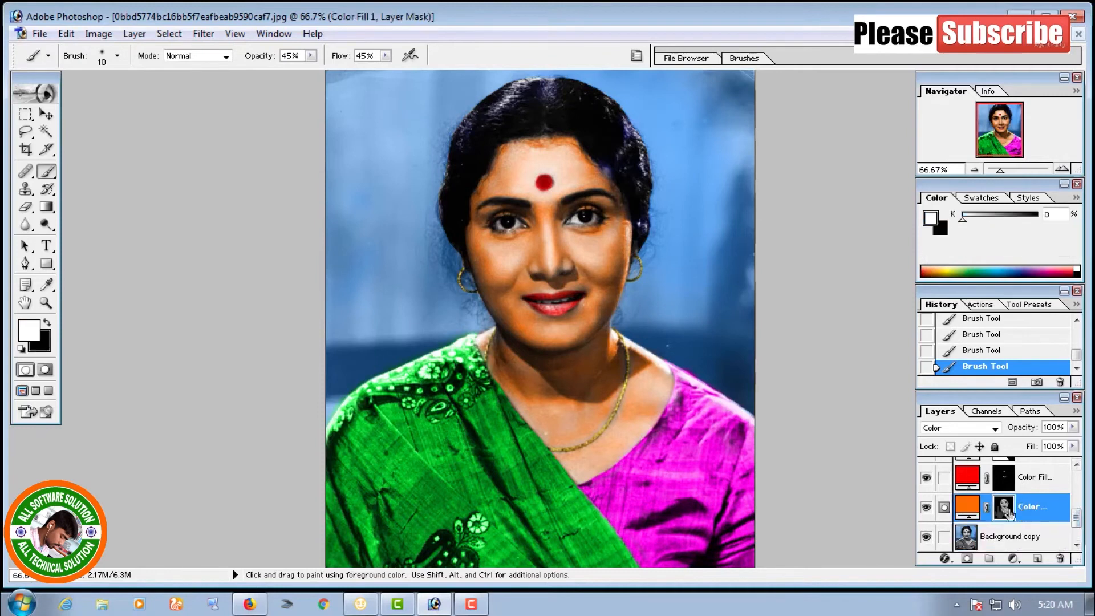
left_click(995, 428)
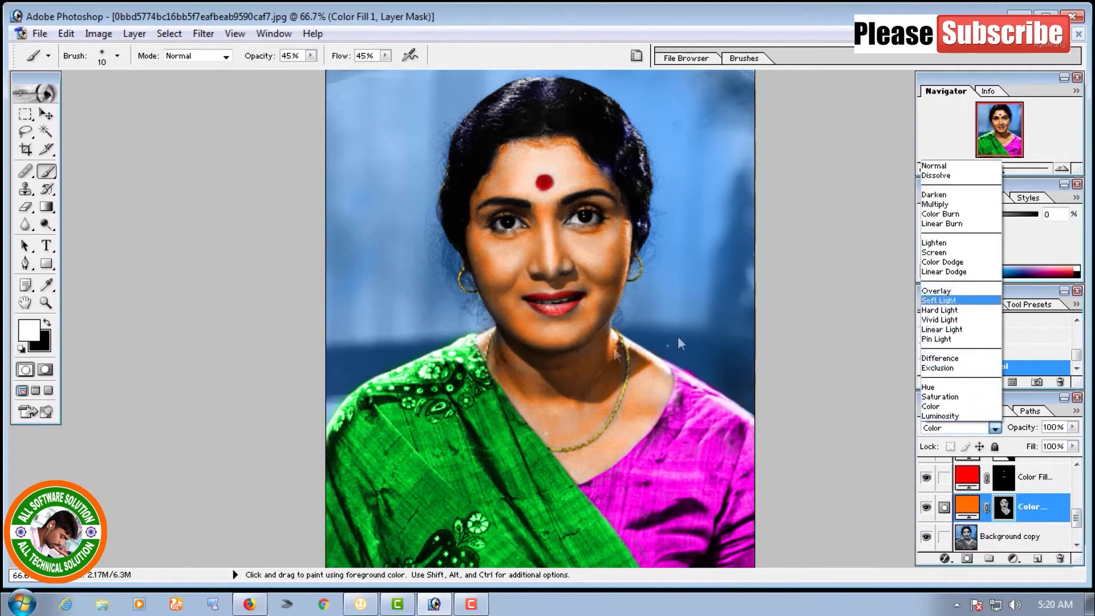
left_click(949, 302)
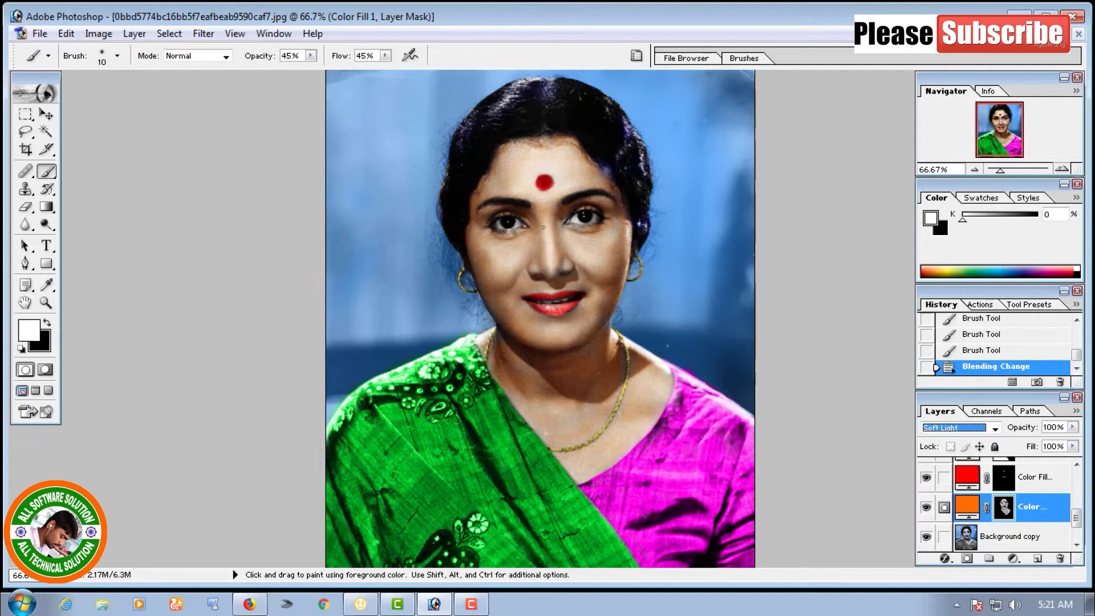
Step: Change the fill colour of the skin layer Color Fill 1 to the deeper orange F95B05
double_click(965, 514)
left_click_drag(730, 153, 344, 223)
left_click(324, 440)
left_click(296, 252)
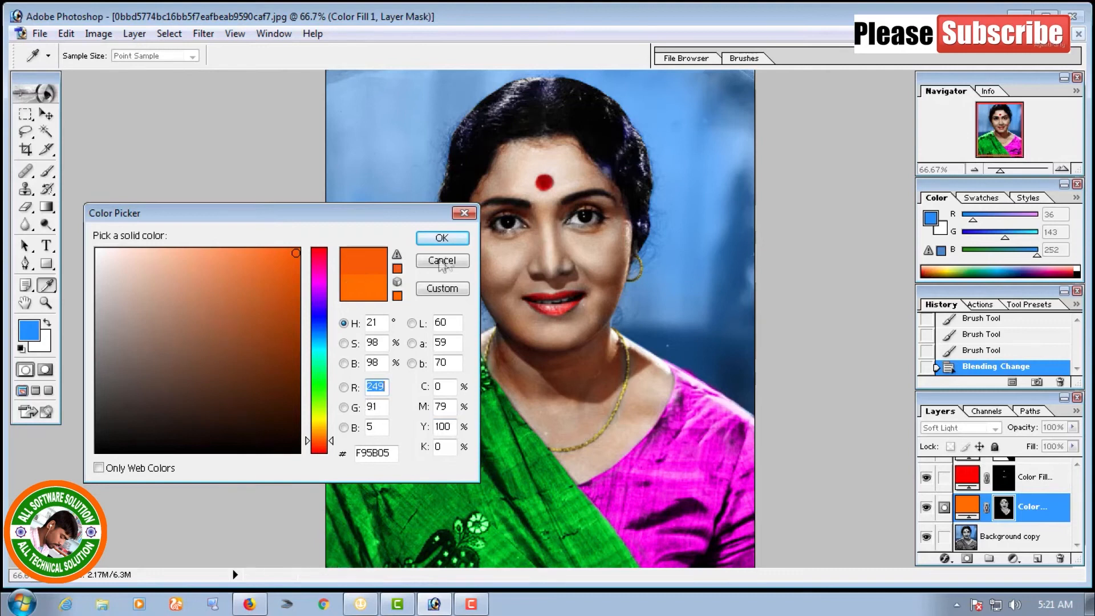
left_click(442, 238)
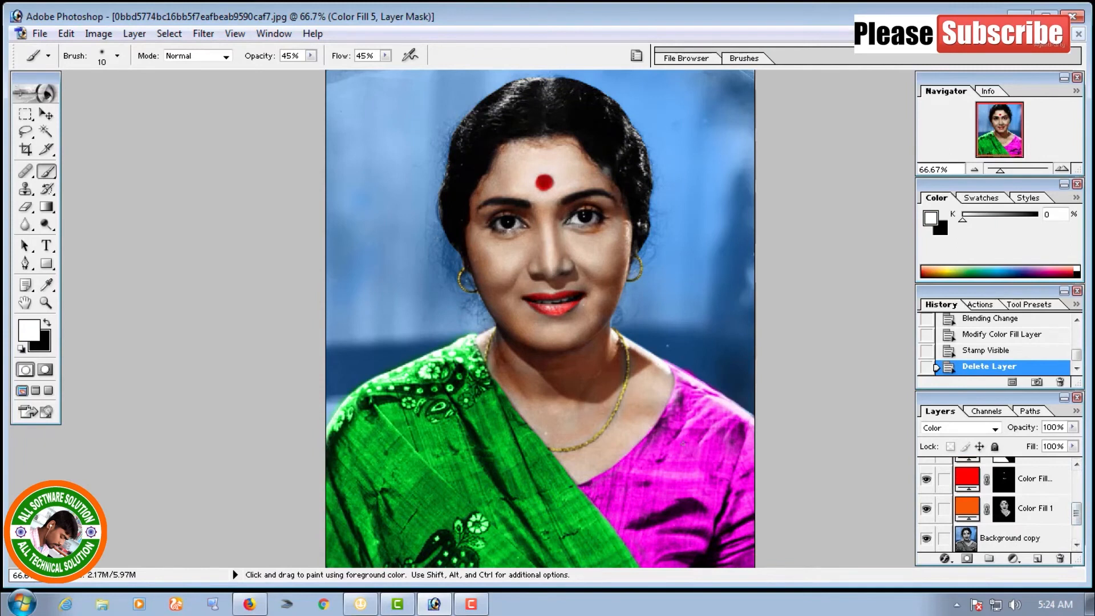
Step: Change the blending mode of the red lip layer Color Fill 2 to Overlay and inspect the face up close
left_click(1003, 481)
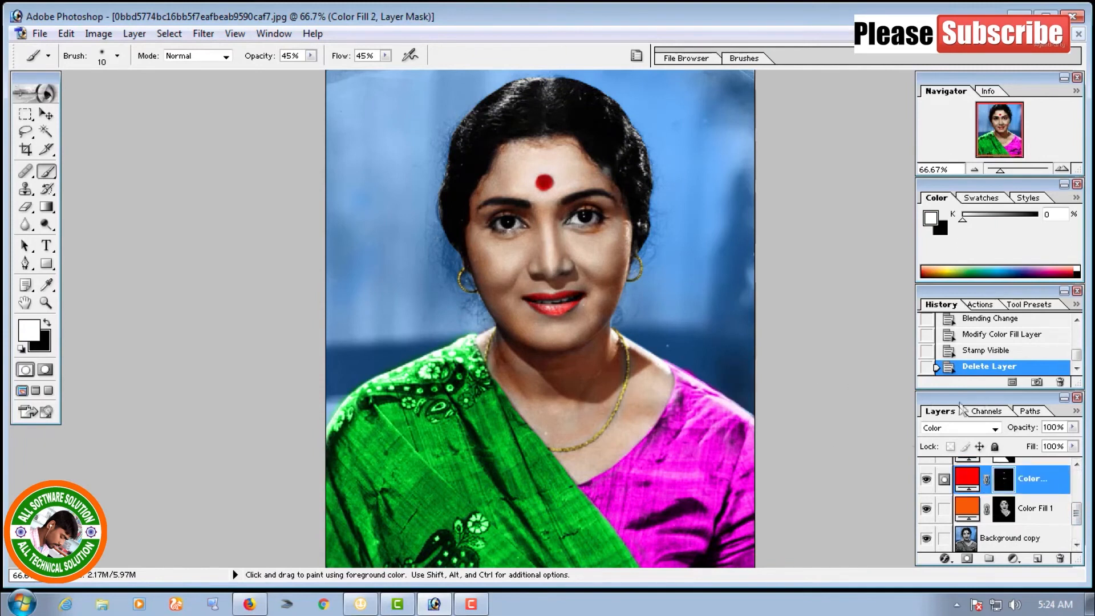
left_click(971, 427)
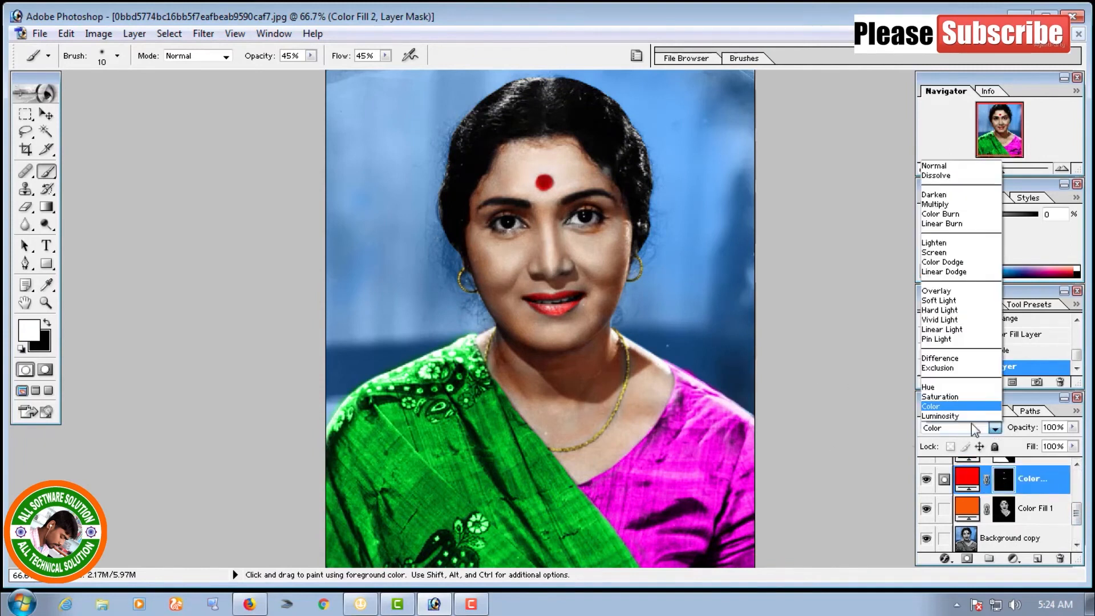
left_click(947, 292)
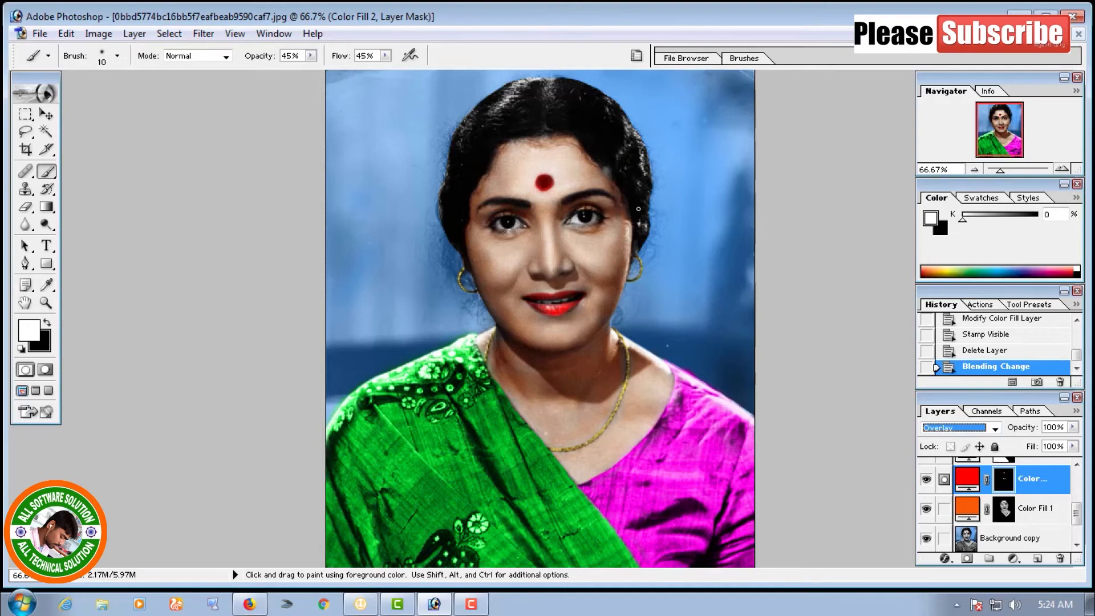
double_click(1061, 168)
scroll(665, 215, "up", 5)
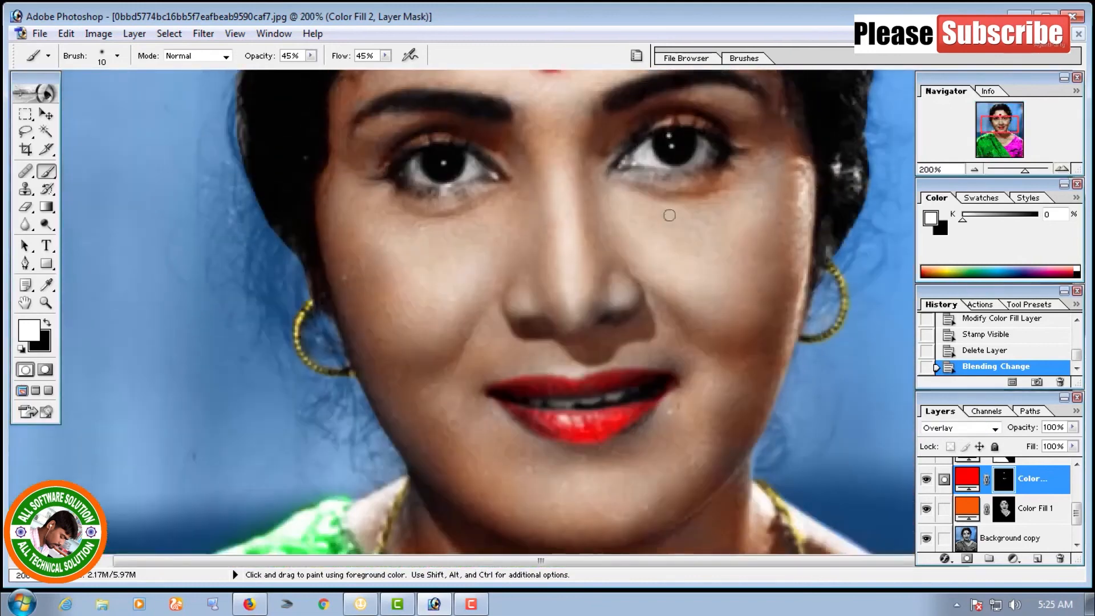
double_click(974, 170)
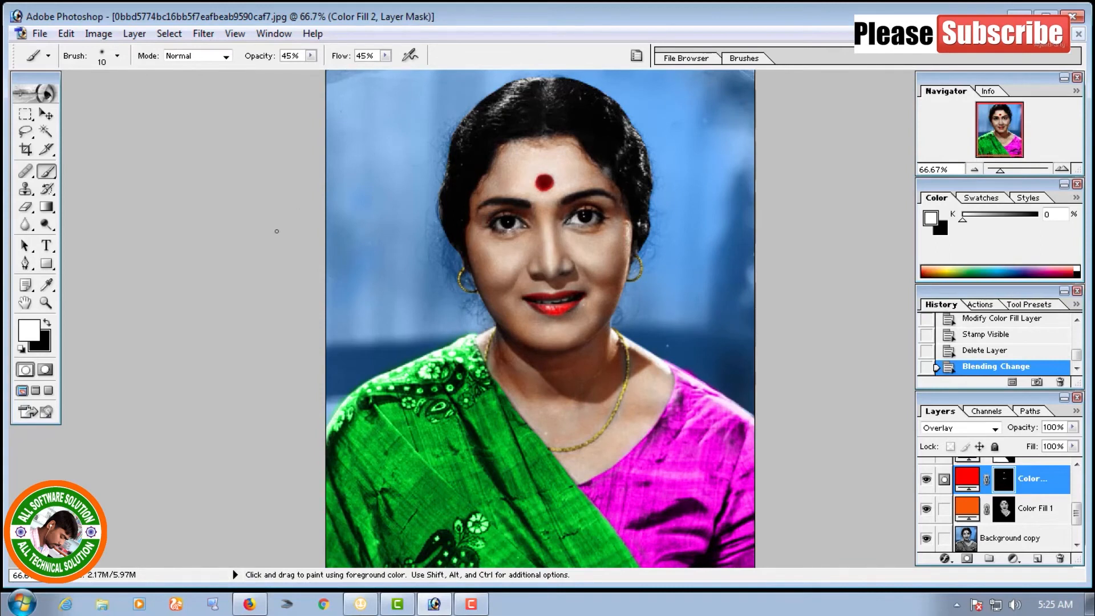
Step: Stamp all visible layers into the topmost yellow layer, Color Fill 5
left_click_drag(1076, 513, 1077, 465)
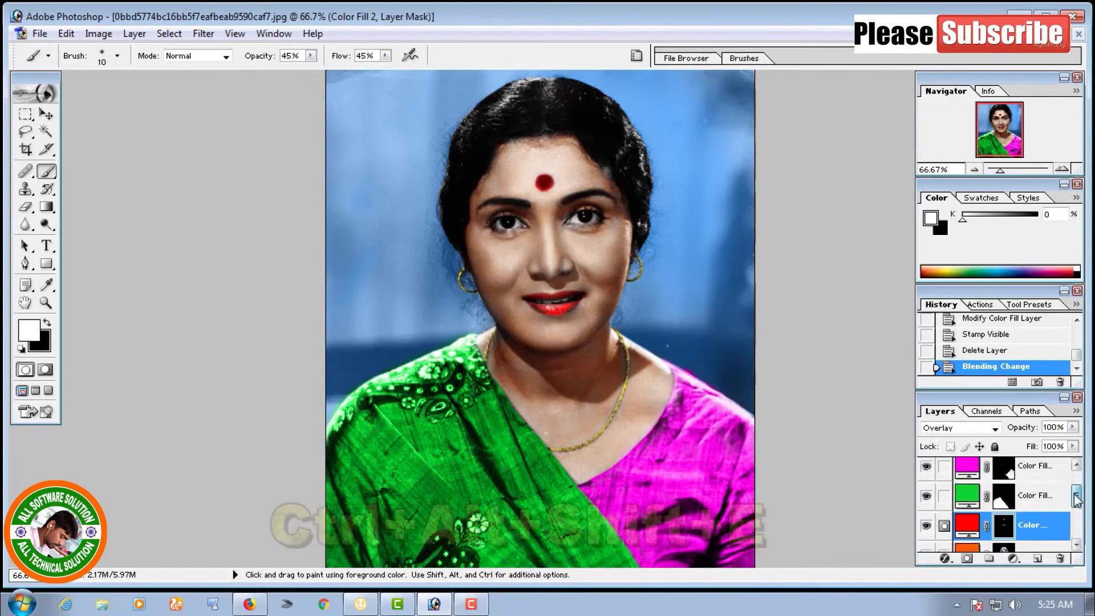
left_click(1027, 475)
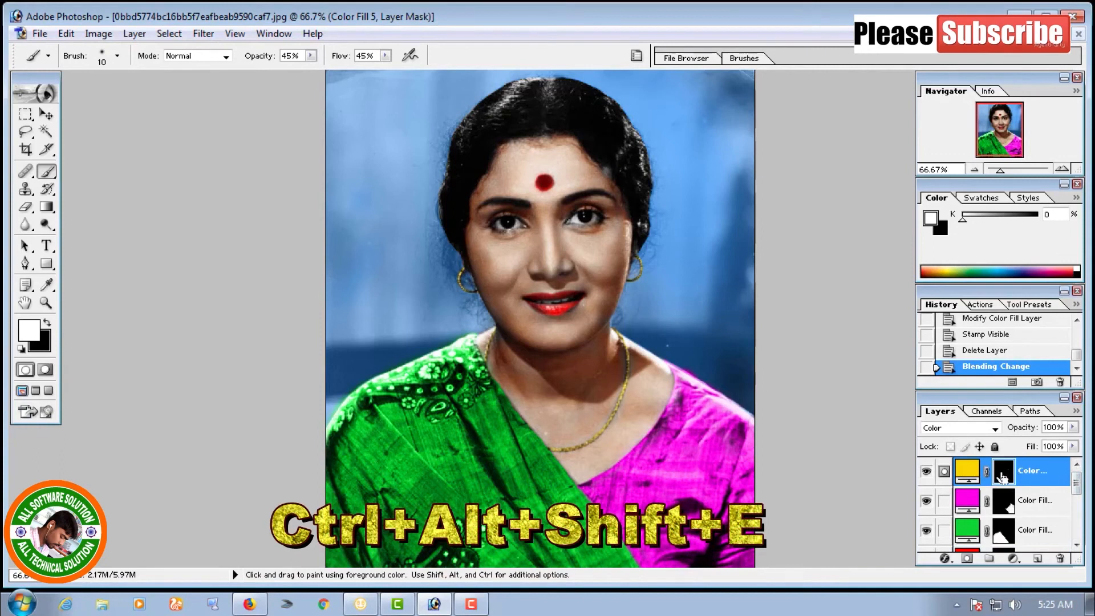
key("ctrl+alt+shift+e")
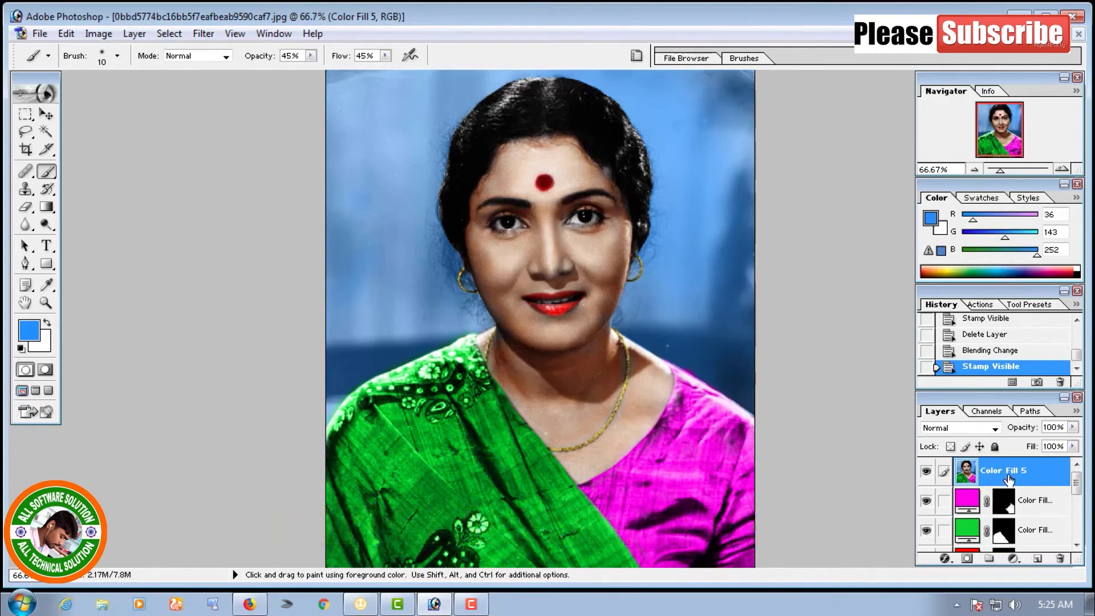
Step: Apply Smart Blur to the stamped layer Color Fill 5 with radius 2.6, threshold 13.7, quality Low and mode Normal
left_click(203, 34)
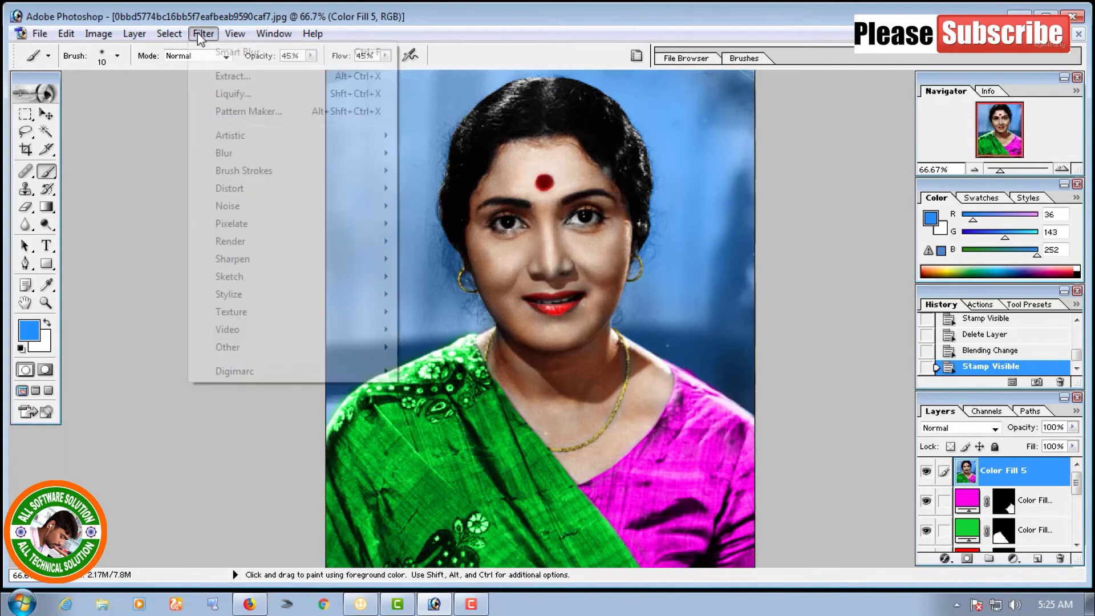
mouse_move(367, 156)
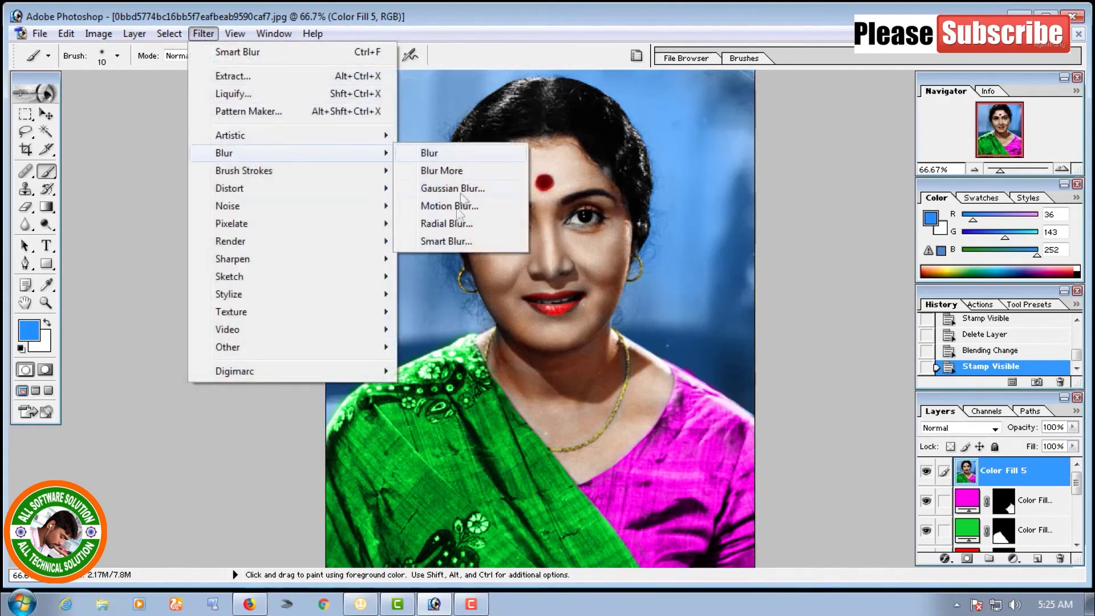
left_click(463, 243)
left_click_drag(538, 98, 901, 107)
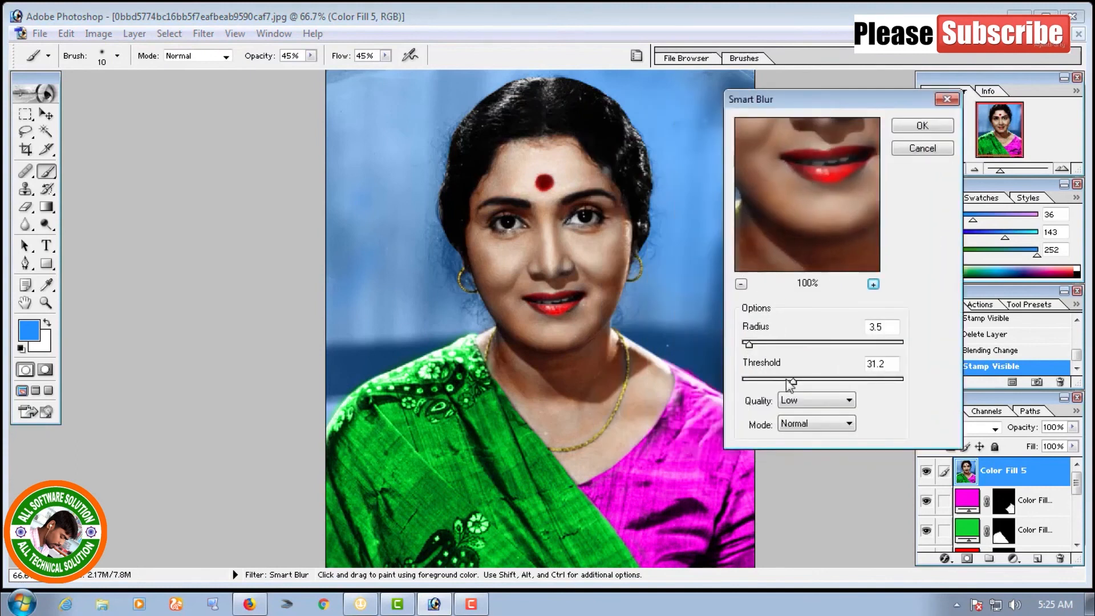
left_click_drag(749, 346, 745, 346)
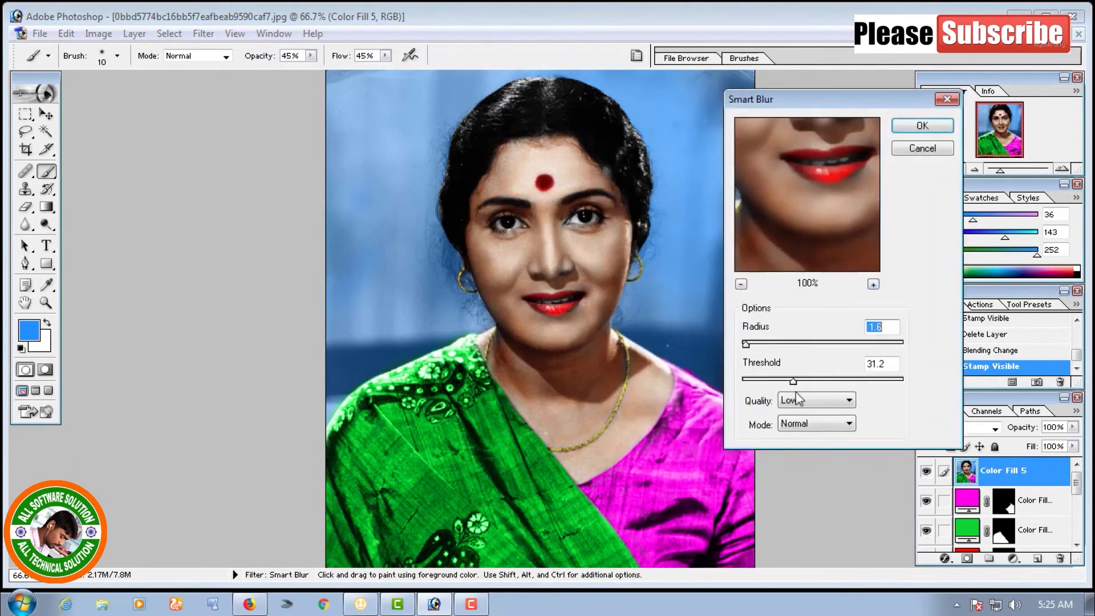
left_click_drag(793, 381, 759, 384)
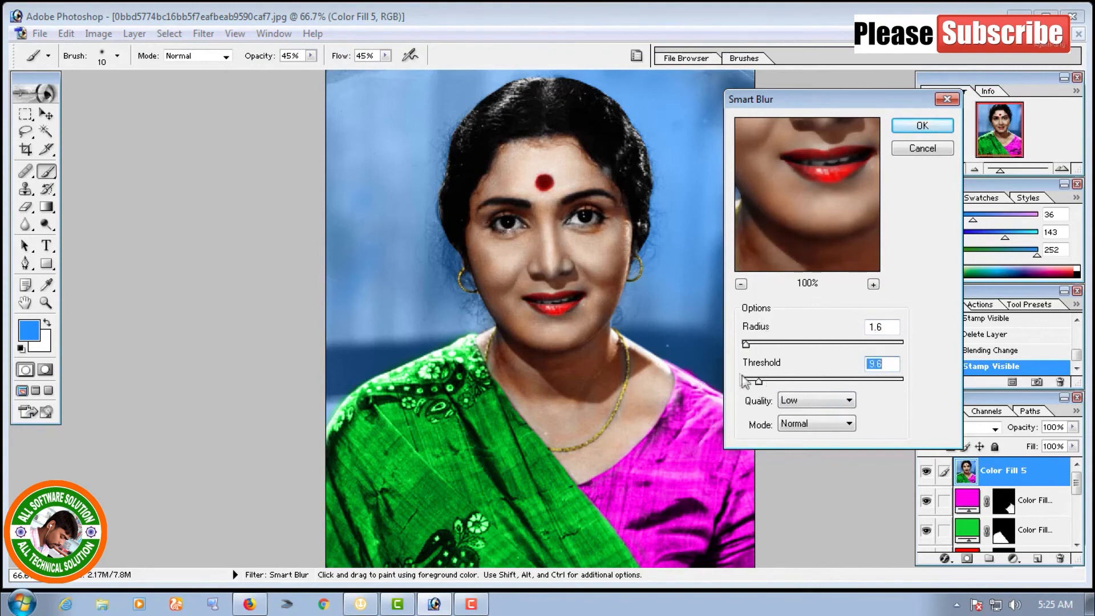
left_click_drag(758, 382, 761, 380)
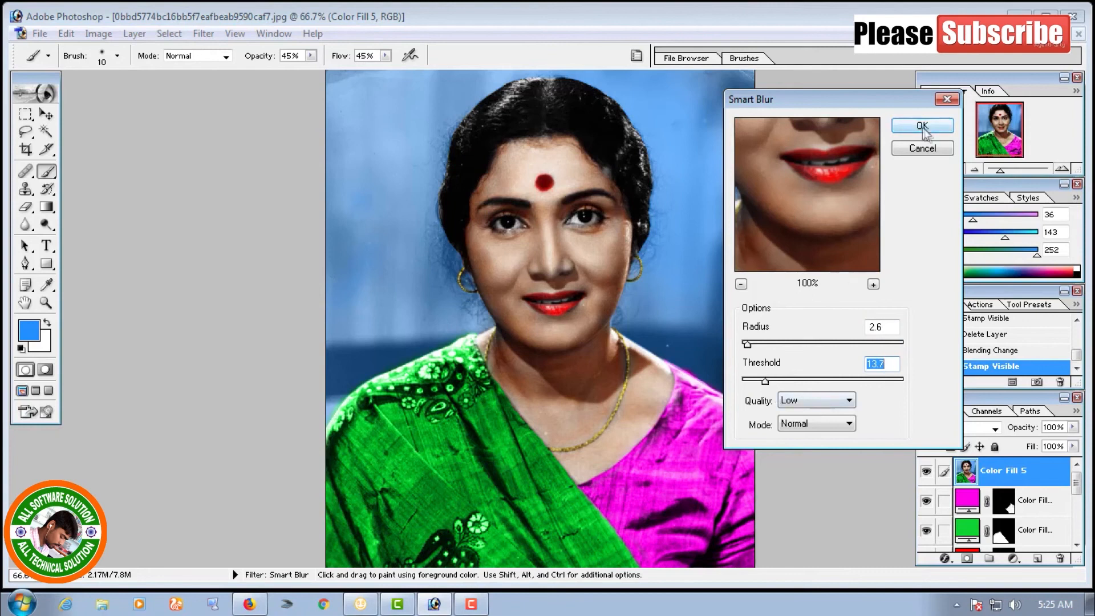
left_click(922, 127)
Step: Soften the skin of the forehead with the Blur tool at 50% strength, using a brush of size 30
key("ctrl+plus")
key("ctrl+plus")
scroll(568, 336, "up", 6)
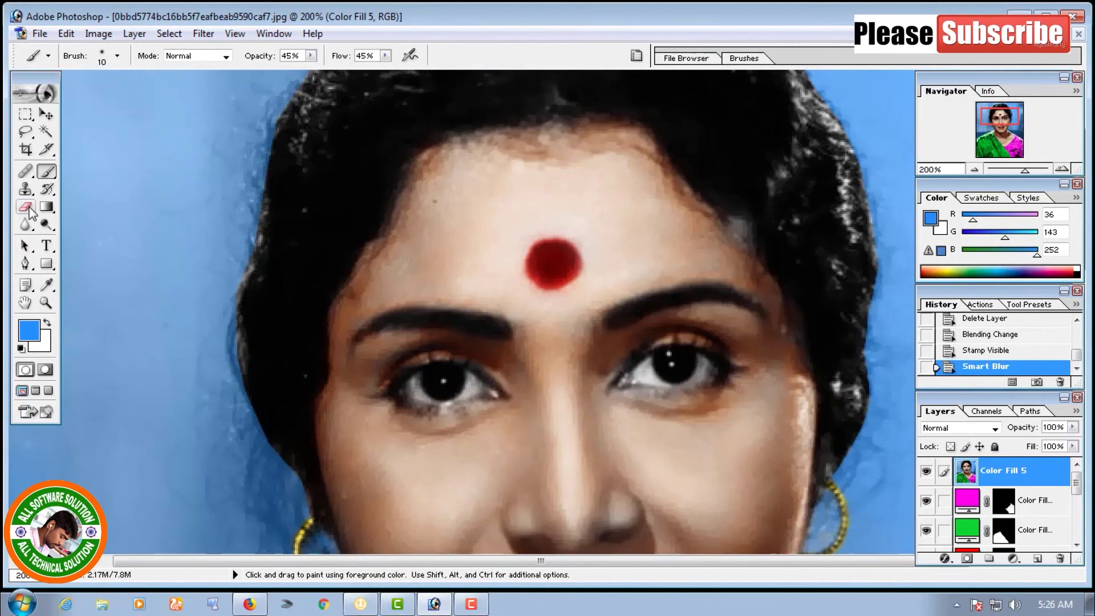
left_click(25, 227)
left_click(118, 55)
left_click_drag(26, 97, 61, 97)
type("[")
left_click(440, 243)
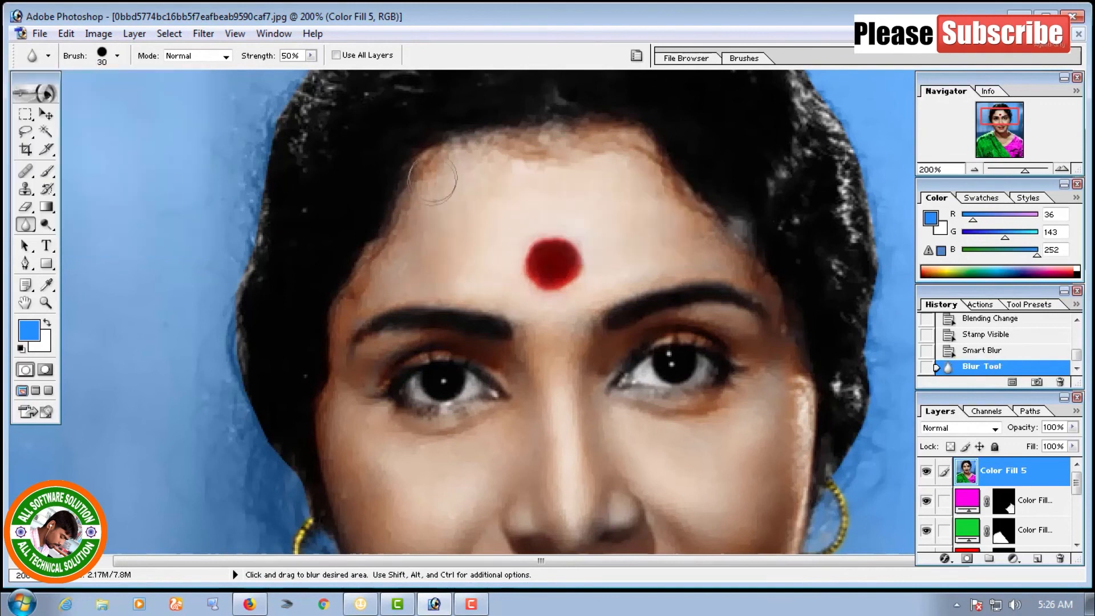
left_click_drag(445, 181, 502, 201)
mouse_move(501, 201)
left_mouse_down()
mouse_move(655, 256)
mouse_move(547, 313)
mouse_move(651, 255)
left_mouse_up()
Step: Continue softening the face and neck with the Blur tool, varying the brush size between 10 and 40 to suit each area
scroll(651, 255, "down", 5)
scroll(651, 255, "up", 3)
key("]")
key("bracketright")
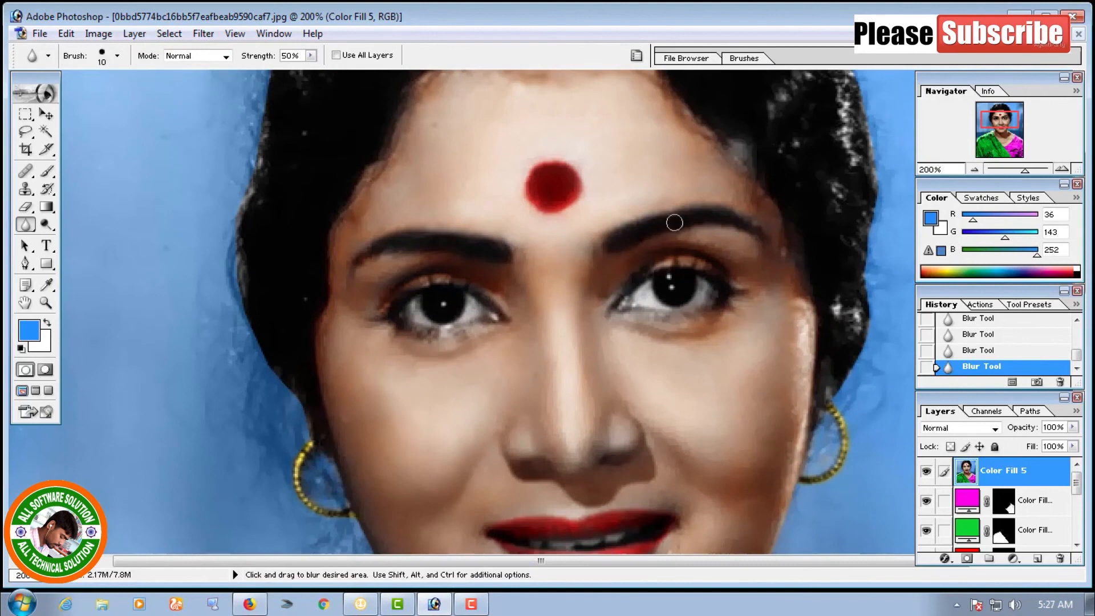
scroll(692, 350, "down", 4)
key("bracketleft")
key("bracketleft")
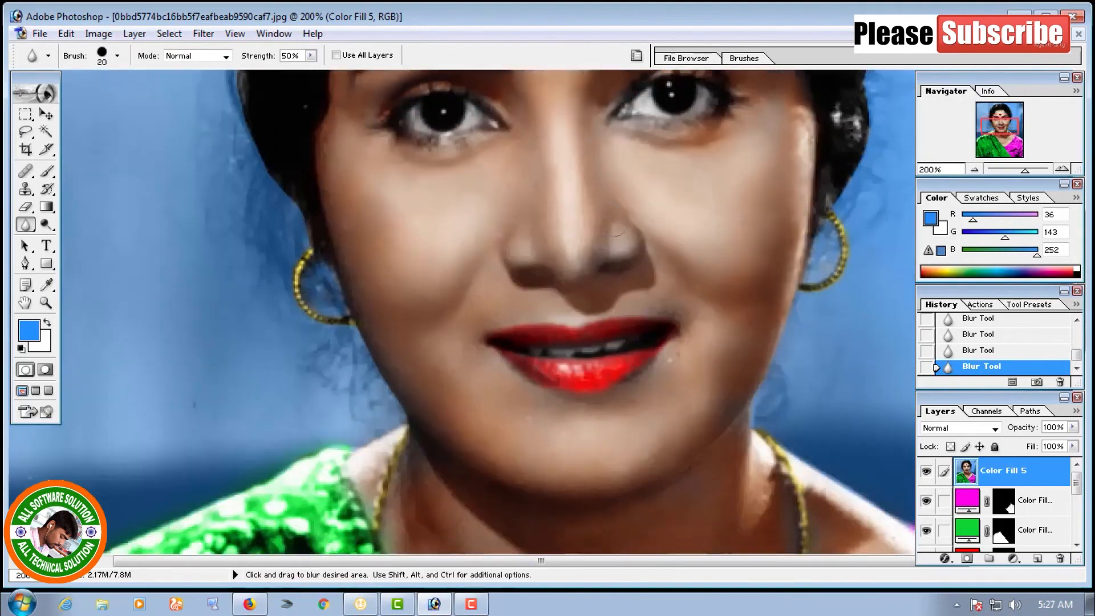
scroll(569, 398, "down", 5)
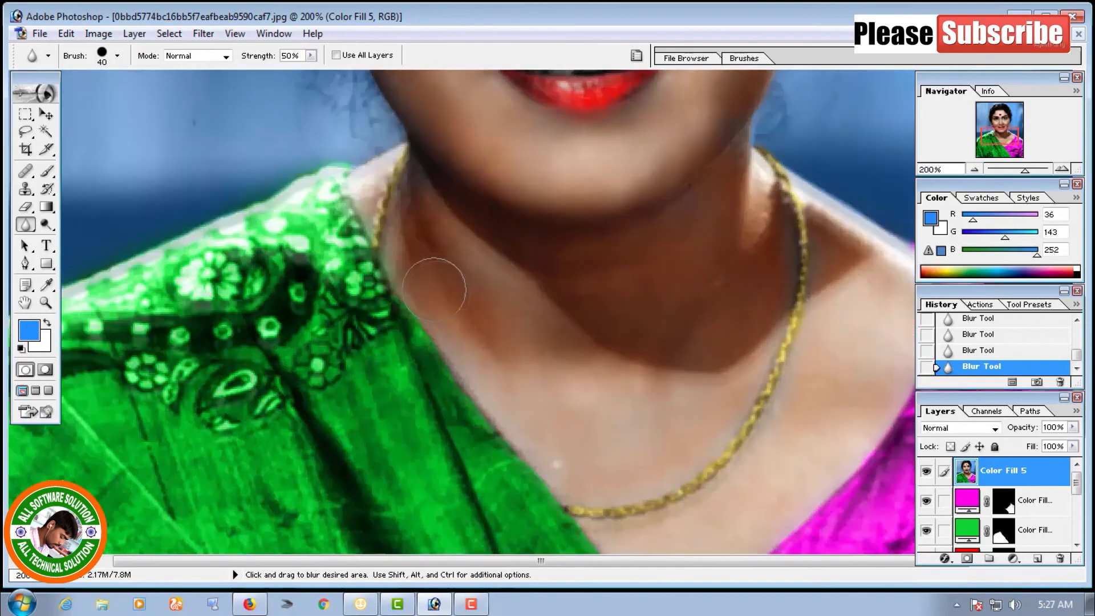
scroll(569, 394, "up", 2)
Step: Compare the whole colorized portrait with the black-and-white original by toggling the visibility of Color Fill 5, leaving it shown
key("ctrl+minus")
scroll(582, 400, "up", 4)
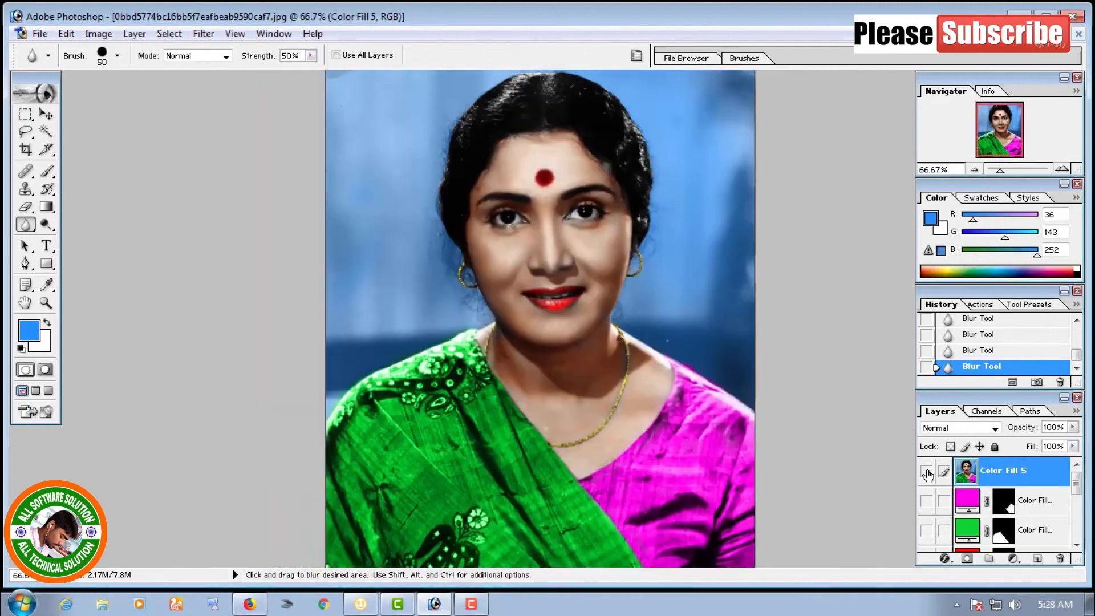
left_click(927, 471)
left_click(927, 471)
left_click(927, 472)
left_click(927, 472)
left_click(927, 471)
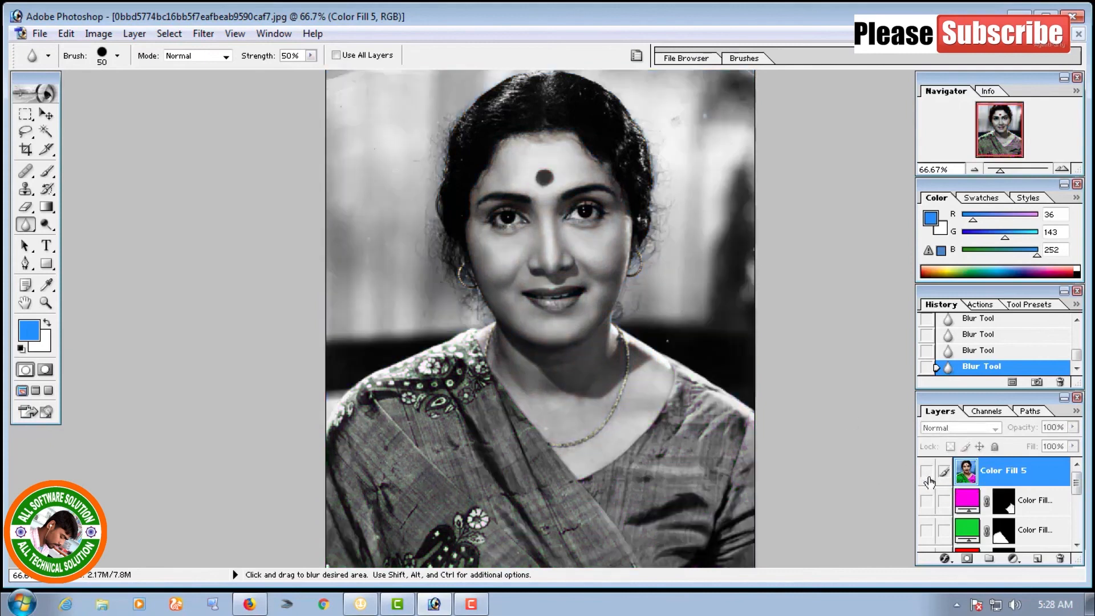
left_click(927, 472)
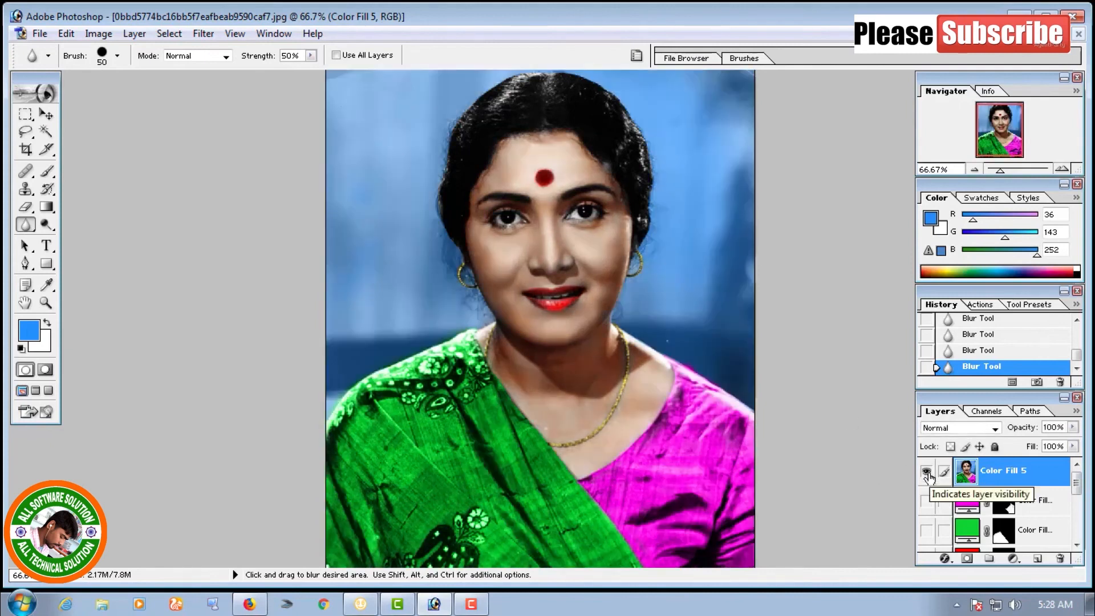